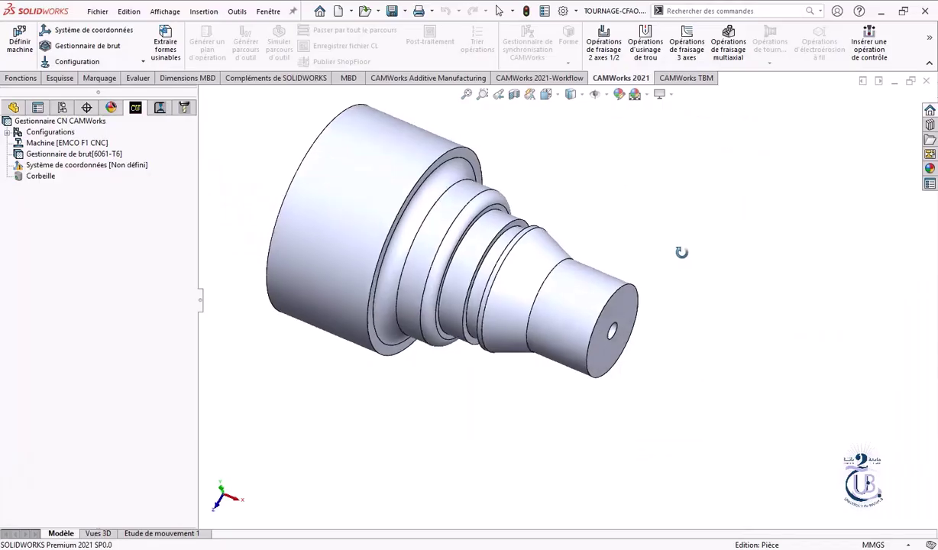
pyautogui.moveTo(680, 251)
pyautogui.mouseDown(button='middle')
pyautogui.moveTo(656, 255)
pyautogui.moveTo(666, 218)
pyautogui.moveTo(683, 262)
pyautogui.moveTo(676, 262)
pyautogui.mouseUp(button='middle')
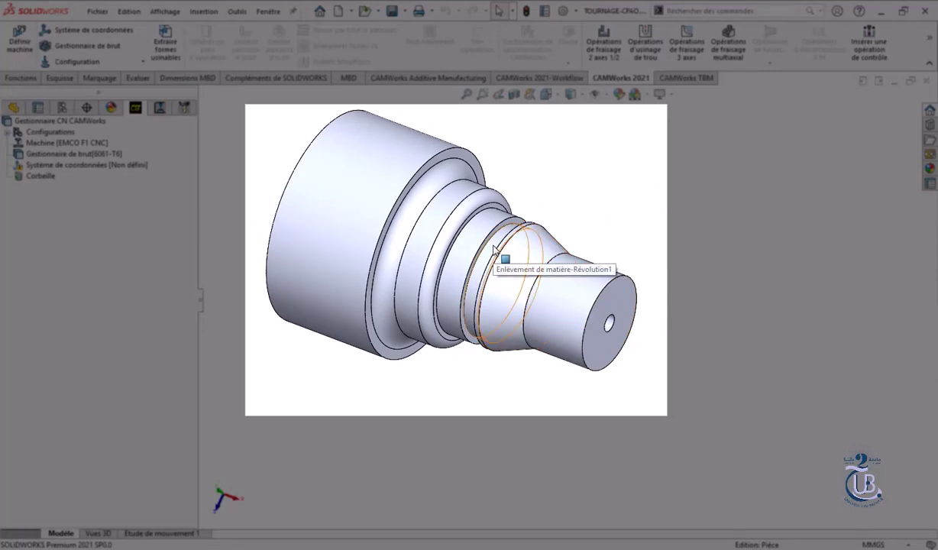
pyautogui.moveTo(496, 254); pyautogui.dragTo(483, 195, button='middle')
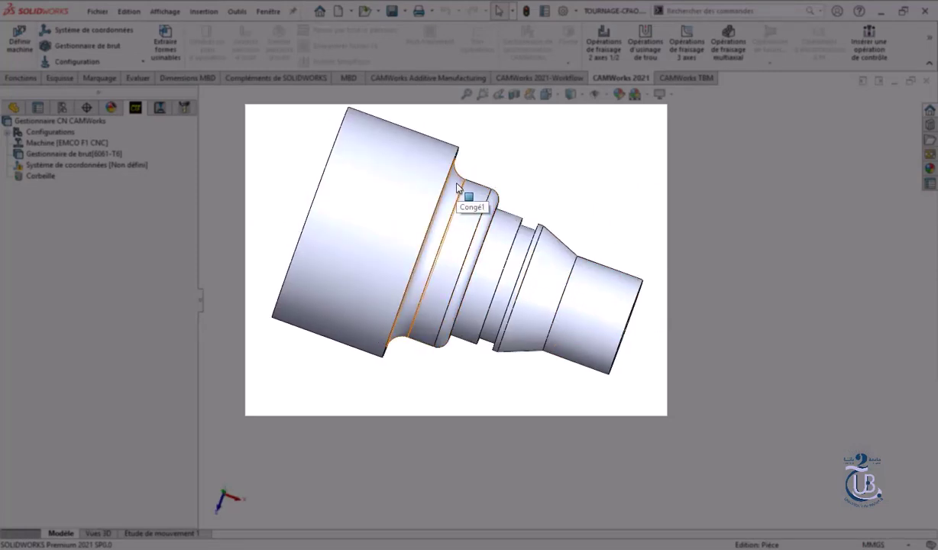
pyautogui.moveTo(645, 209); pyautogui.dragTo(619, 171, button='middle')
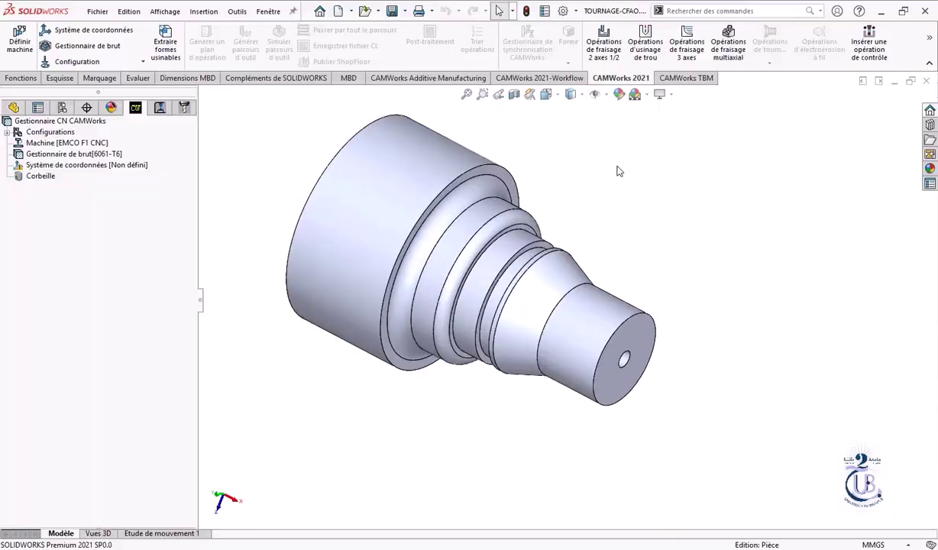
pyautogui.scroll(-2, 611, 185)
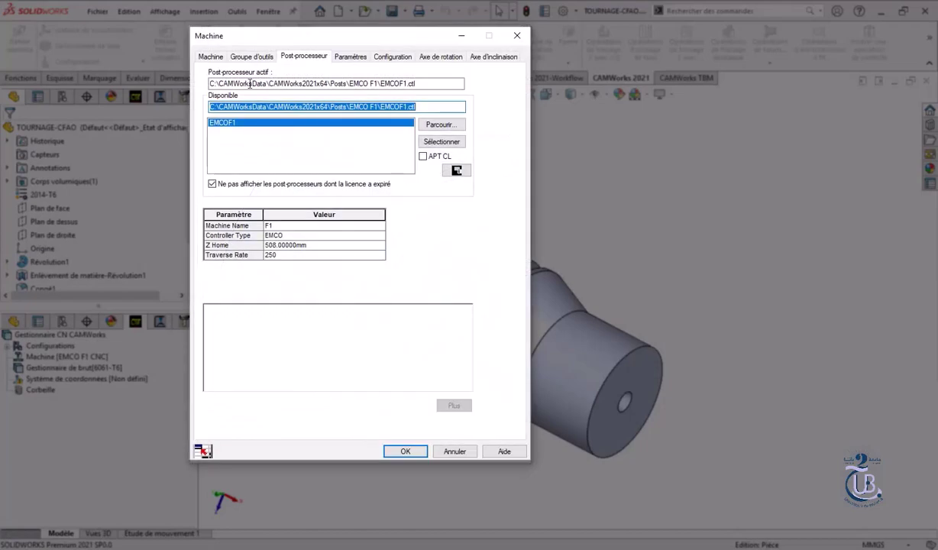
# Choose the Tour COMPACT 5 CNC turning machine and make EMCO COMPACT 5 CNC its active tool crib
pyautogui.click(208, 57)
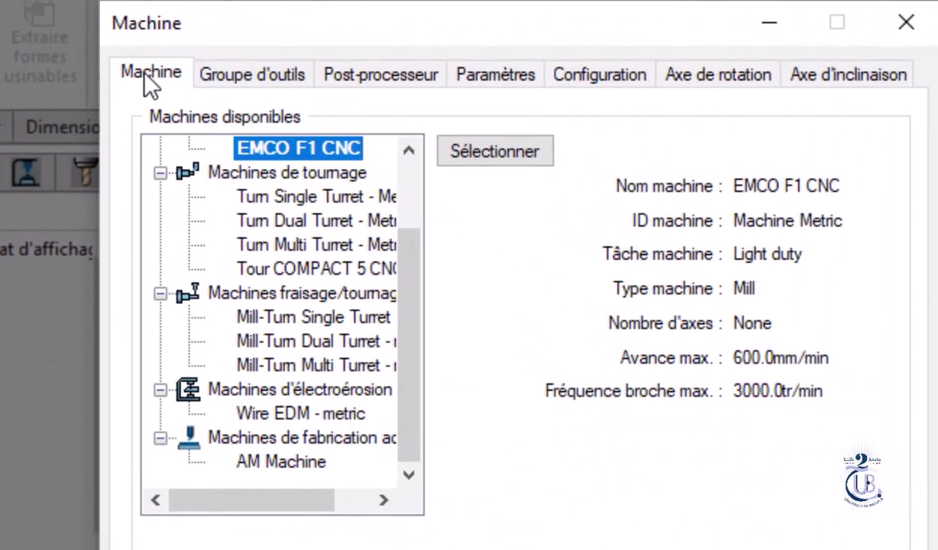
pyautogui.scroll(2, 320, 123)
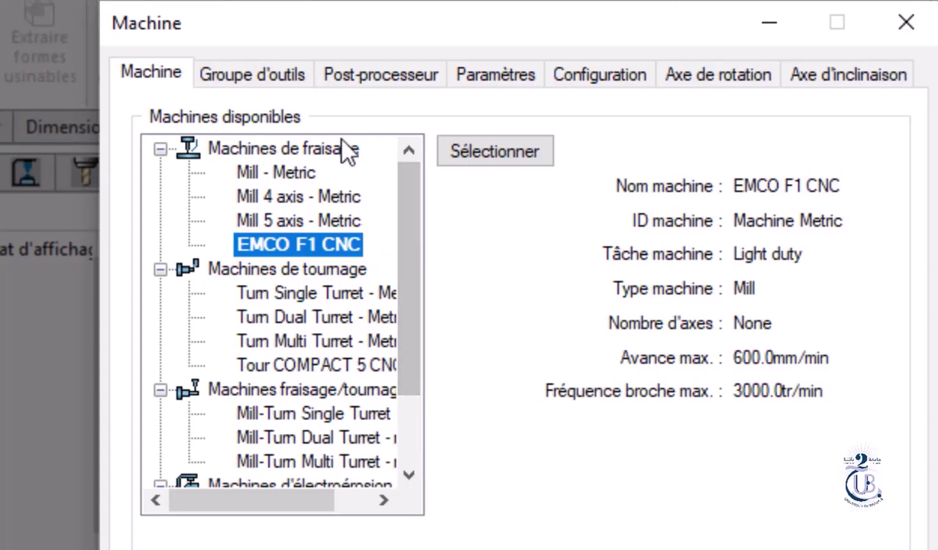
pyautogui.click(305, 269)
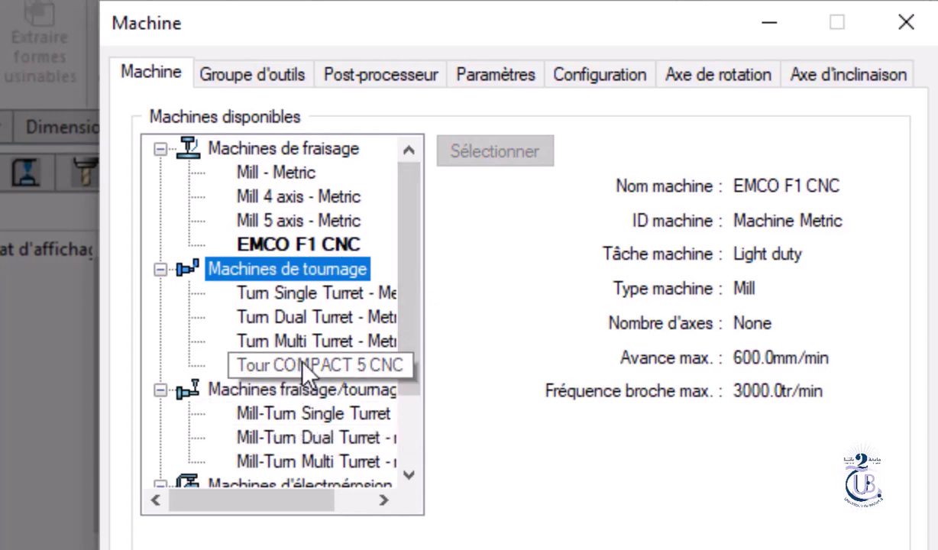
pyautogui.click(360, 367)
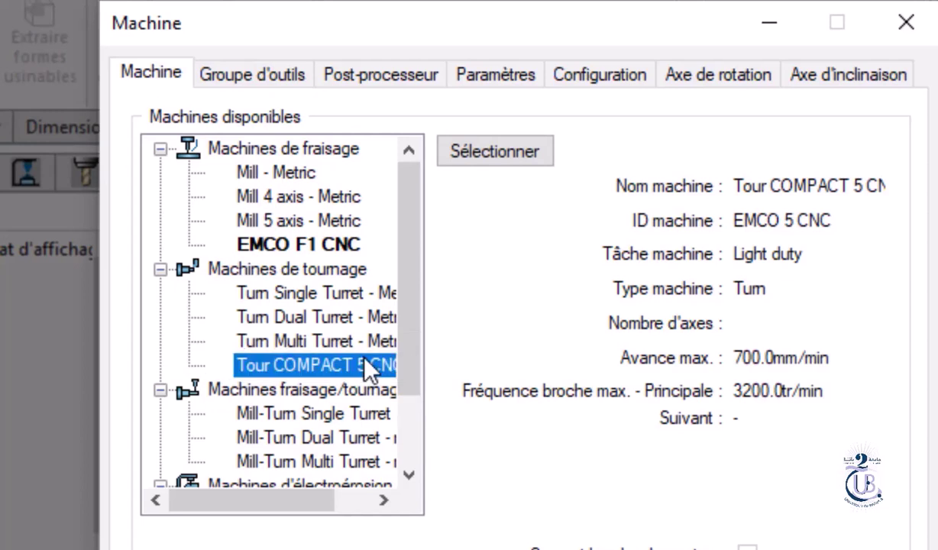
pyautogui.click(501, 151)
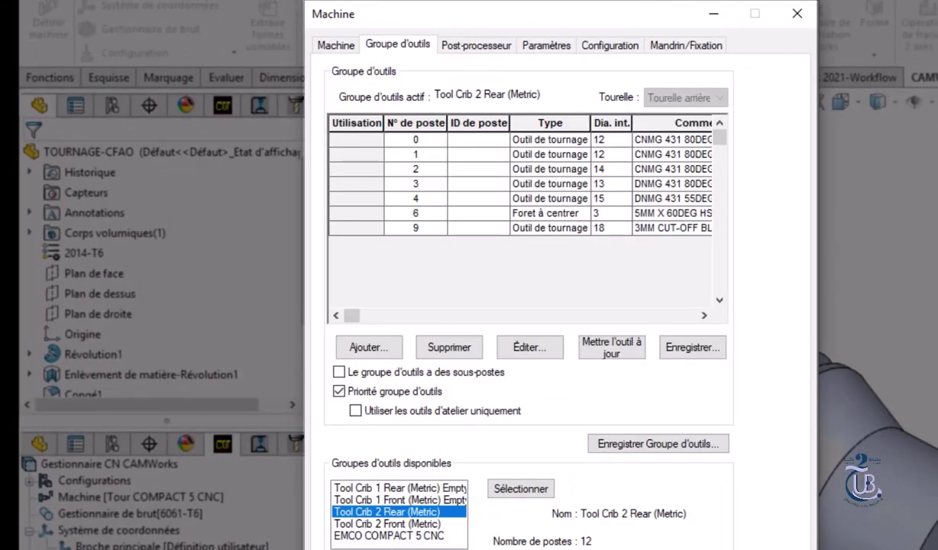
pyautogui.click(382, 536)
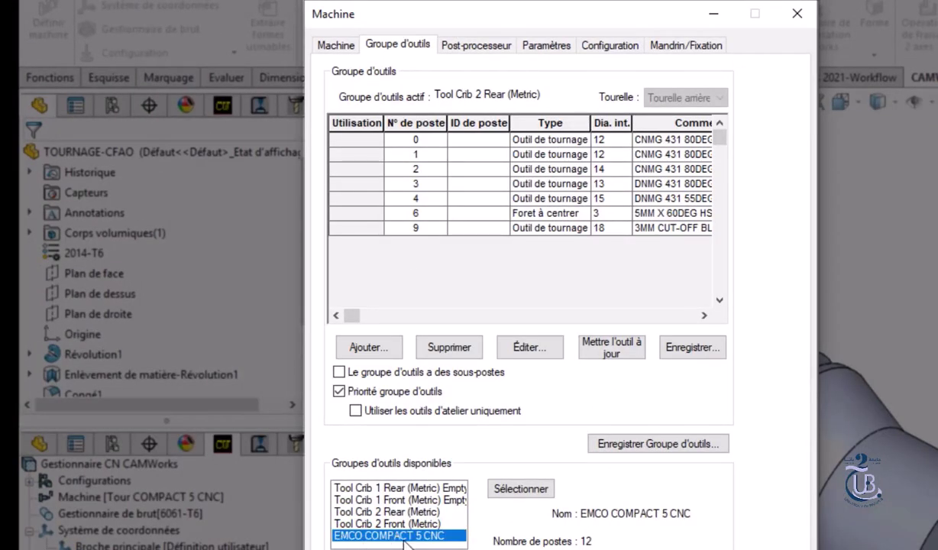
pyautogui.click(521, 489)
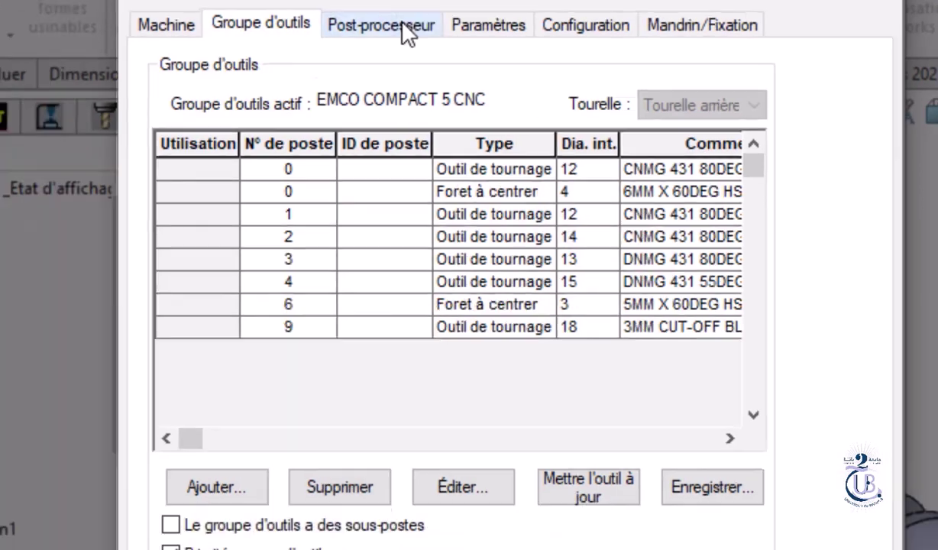
# Load COMPACT5.CTL from the COMPACT 5 CNC posts folder and make it the machine's active post-processor
pyautogui.click(365, 26)
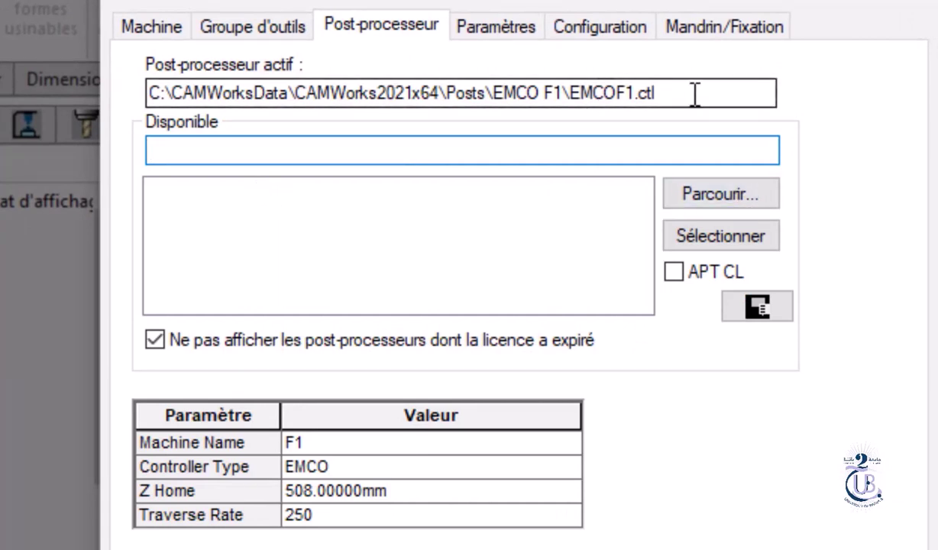
pyautogui.click(718, 208)
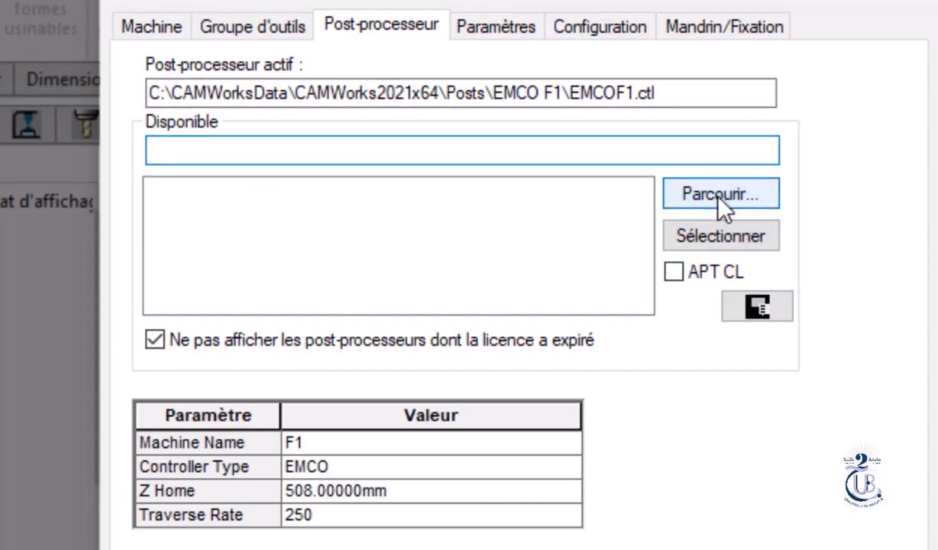
pyautogui.click(99, 119)
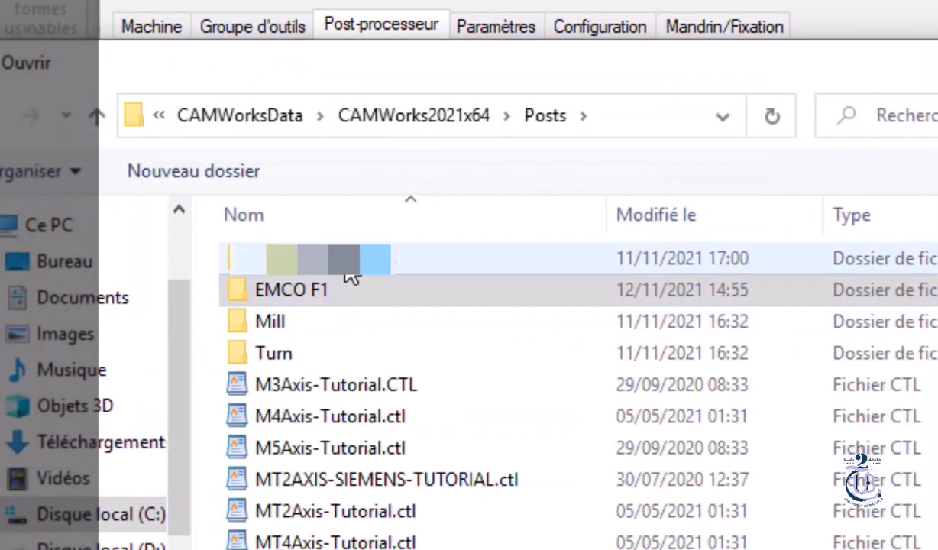
pyautogui.doubleClick(348, 261)
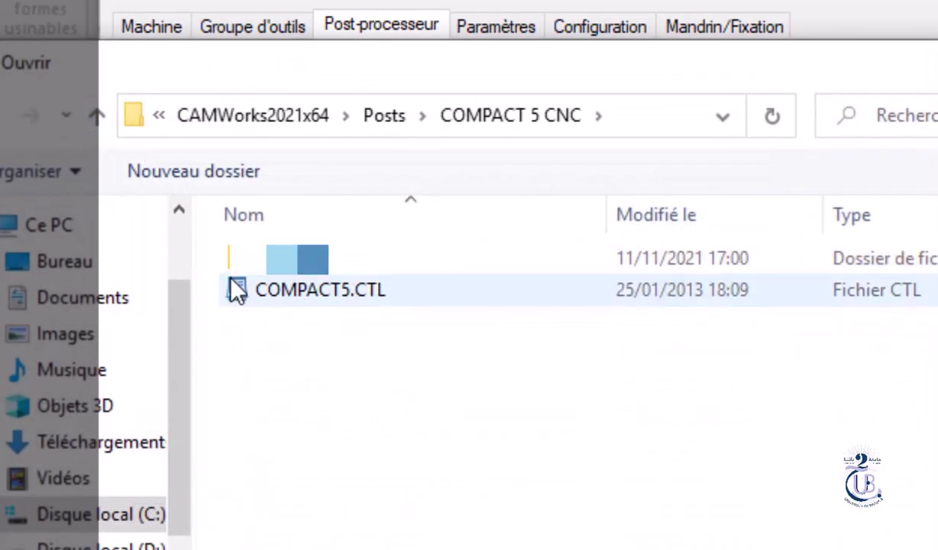
pyautogui.click(322, 294)
pyautogui.press('Return')
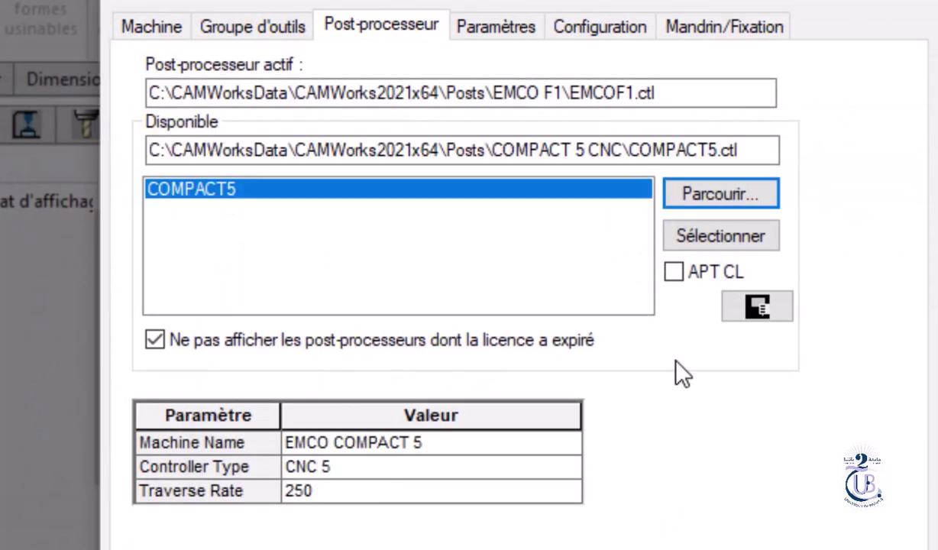
pyautogui.click(712, 233)
# Set the main spindle's work offset to Aucune and review the main spindle's chuck settings
pyautogui.click(515, 31)
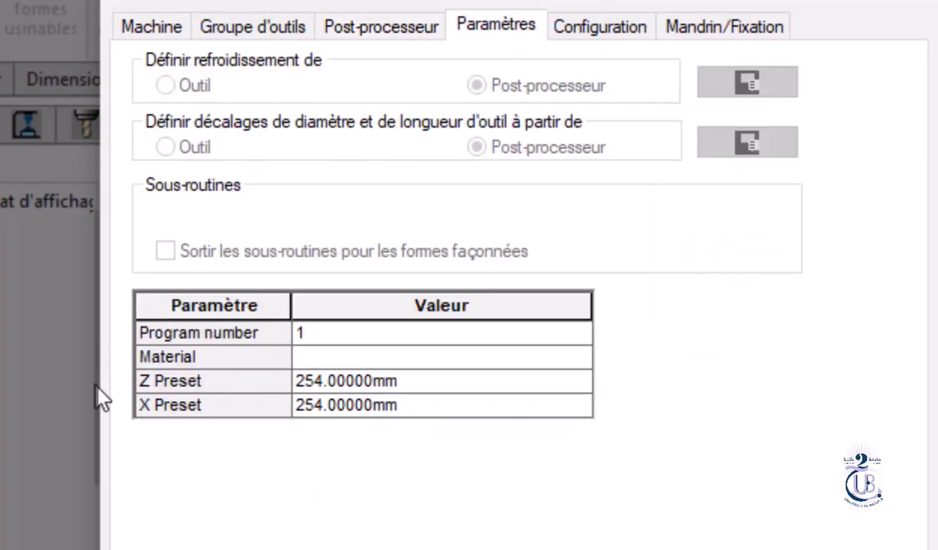
pyautogui.click(334, 356)
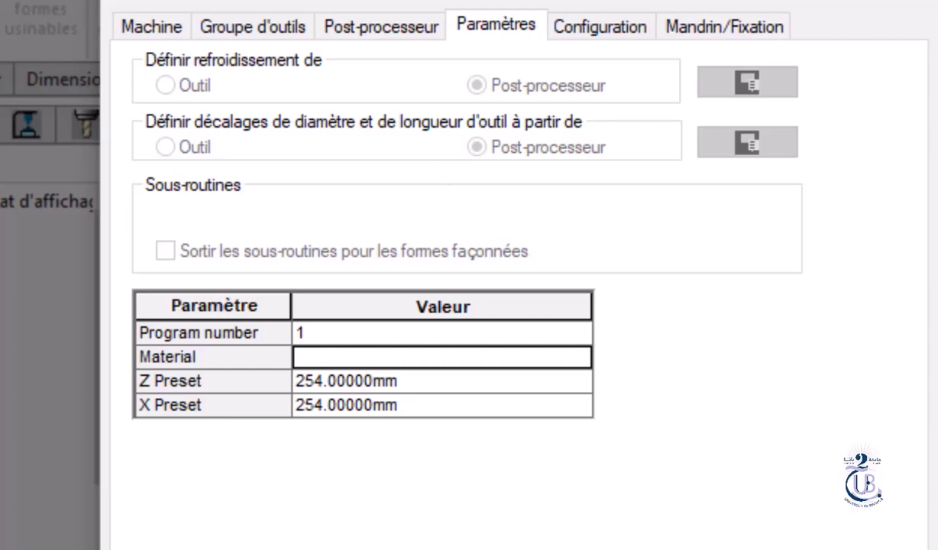
pyautogui.click(579, 31)
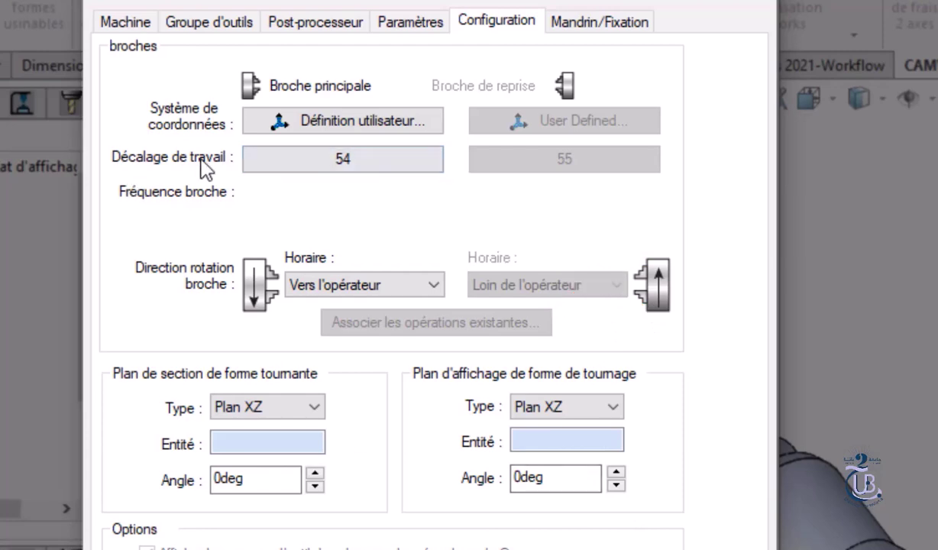
pyautogui.click(327, 177)
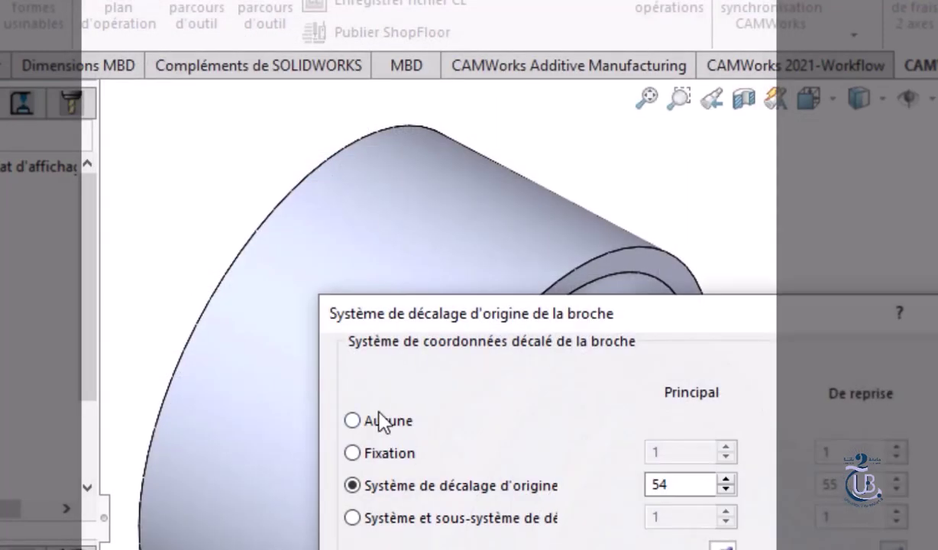
pyautogui.click(378, 426)
pyautogui.press('Return')
pyautogui.click(633, 25)
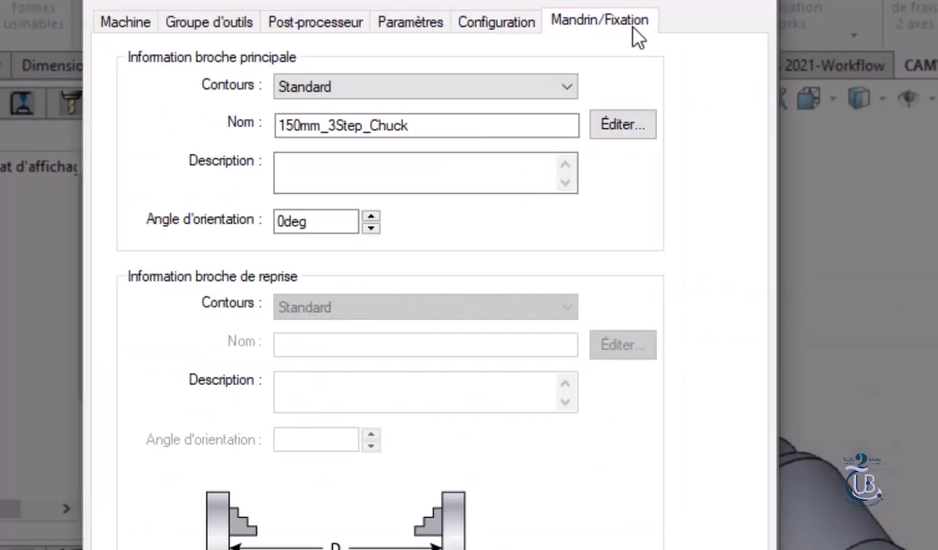
pyautogui.click(469, 128)
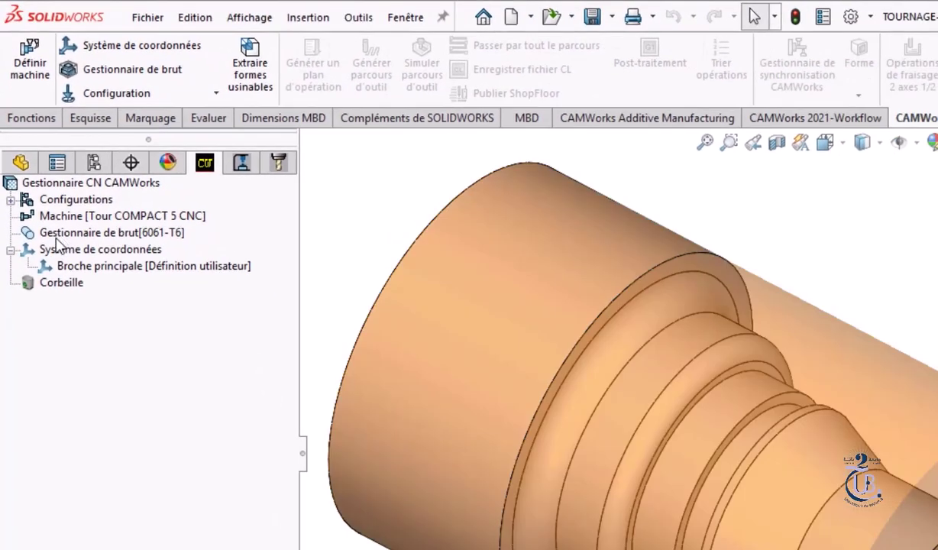
# Edit the stock definition and set the bar stock's overall length to 122 mm, leaving 2 mm of extra material at the front face
pyautogui.rightClick(50, 153)
pyautogui.click(131, 245)
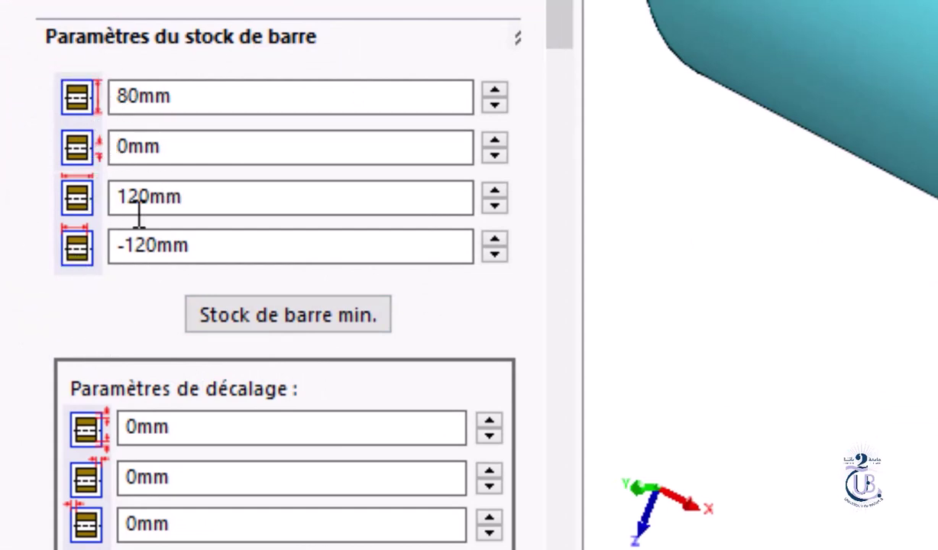
pyautogui.moveTo(138, 200); pyautogui.dragTo(149, 200)
pyautogui.write('2')
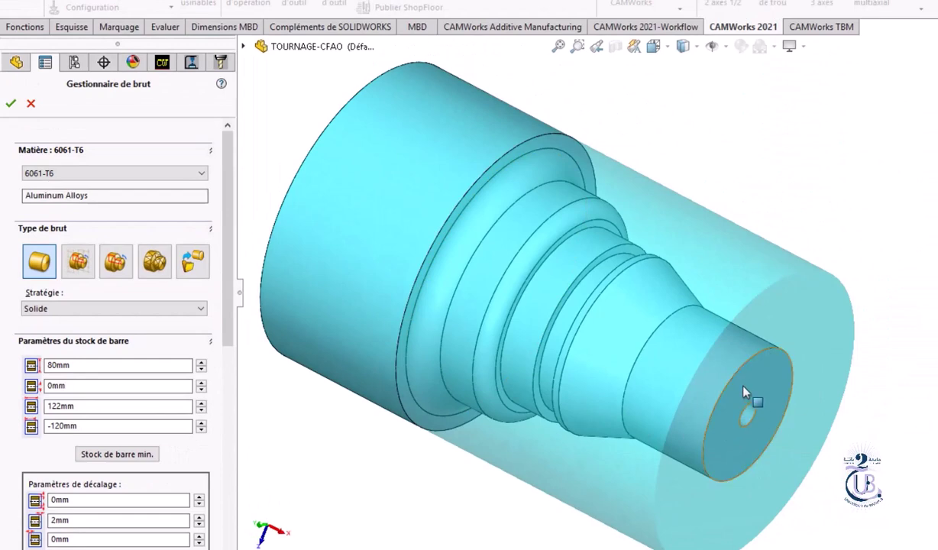
pyautogui.moveTo(732, 374); pyautogui.dragTo(786, 360, button='middle')
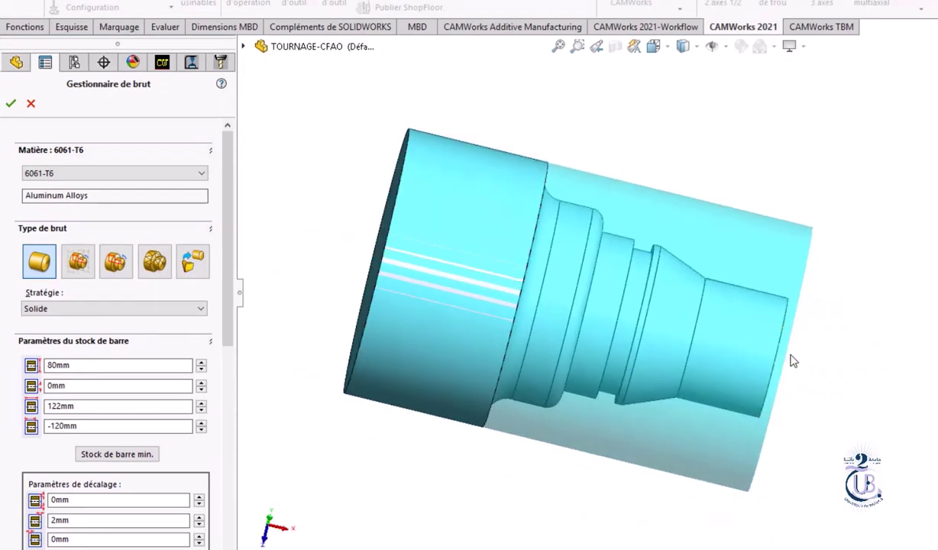
pyautogui.moveTo(869, 386); pyautogui.dragTo(827, 383, button='middle')
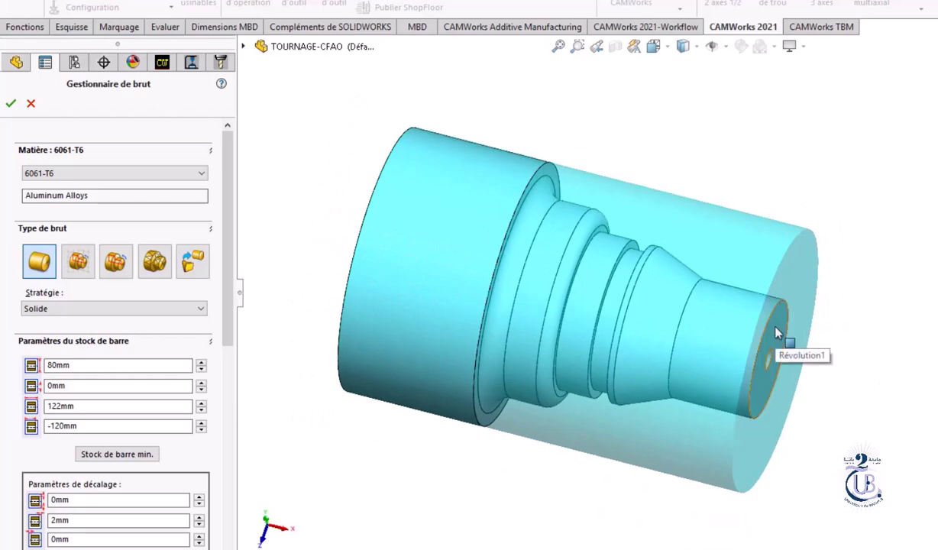
# Increase the bar stock's rear face offset to 50 mm and accept the stock definition
pyautogui.moveTo(227, 305); pyautogui.dragTo(231, 381)
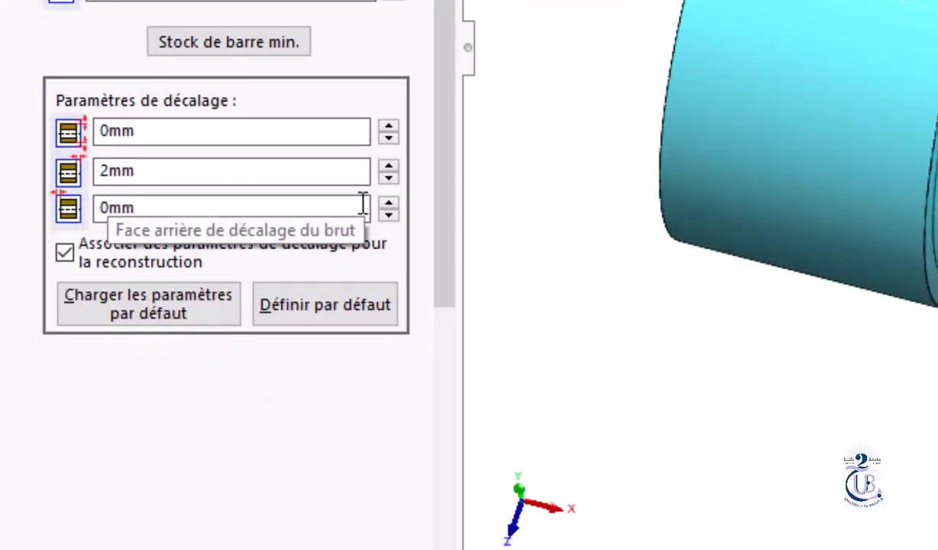
pyautogui.click(386, 204)
pyautogui.click(386, 204)
pyautogui.click(388, 205)
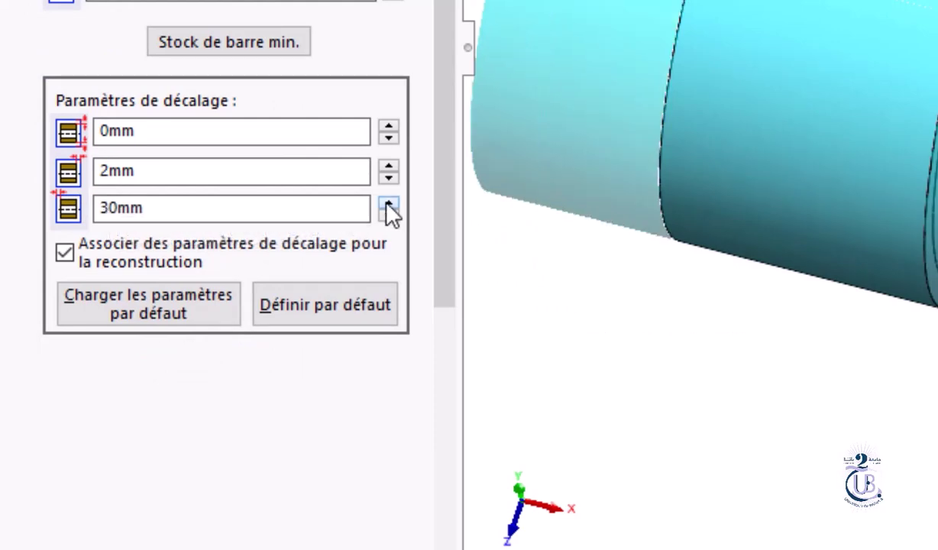
pyautogui.click(388, 205)
pyautogui.click(388, 205)
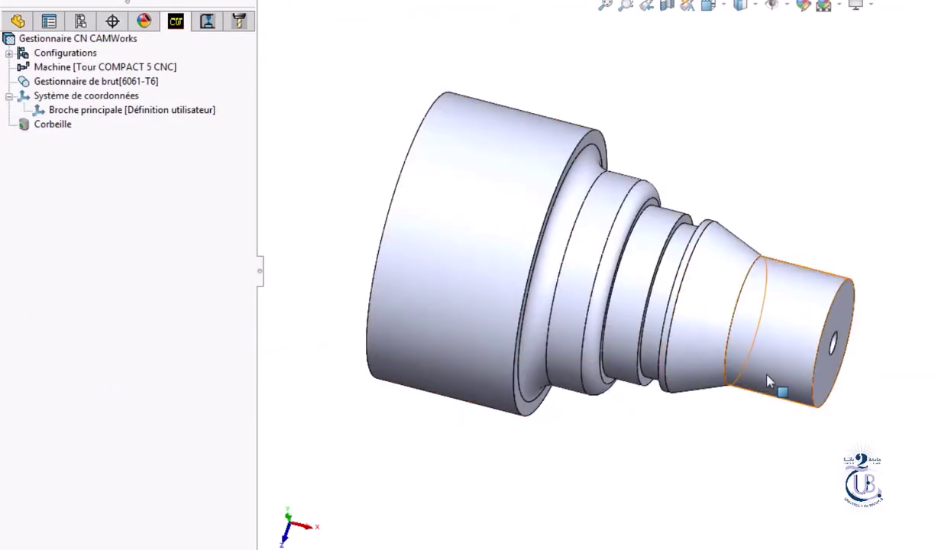
# Edit the main spindle's coordinate system, using the Définition utilisateur method with its origin at Sommet du brut
pyautogui.moveTo(779, 389); pyautogui.dragTo(753, 413, button='middle')
pyautogui.scroll(2, 739, 395)
pyautogui.moveTo(94, 84)
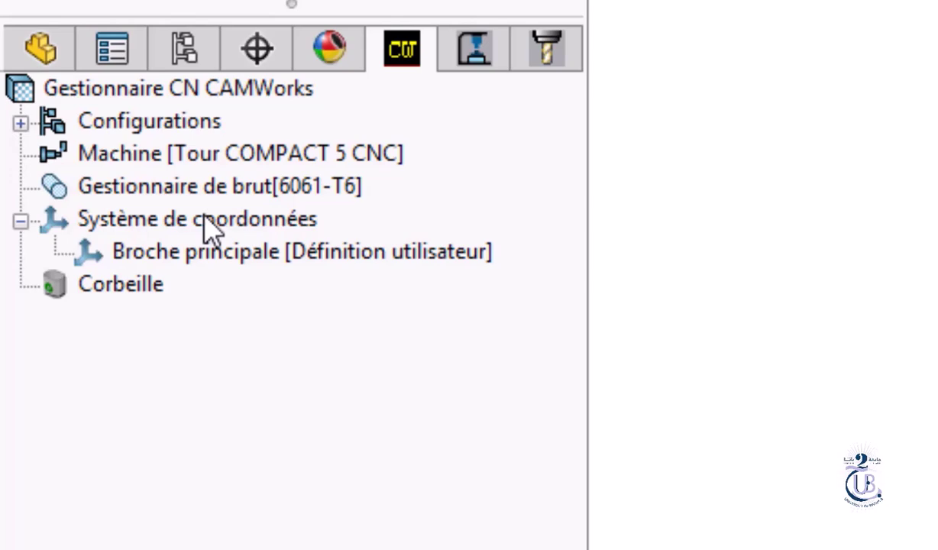
pyautogui.click(207, 252)
pyautogui.rightClick(205, 252)
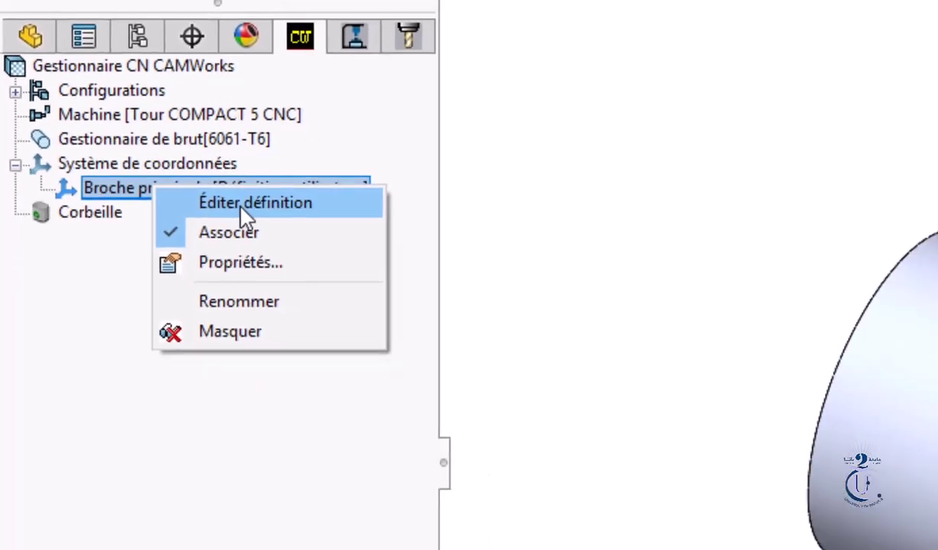
pyautogui.click(325, 275)
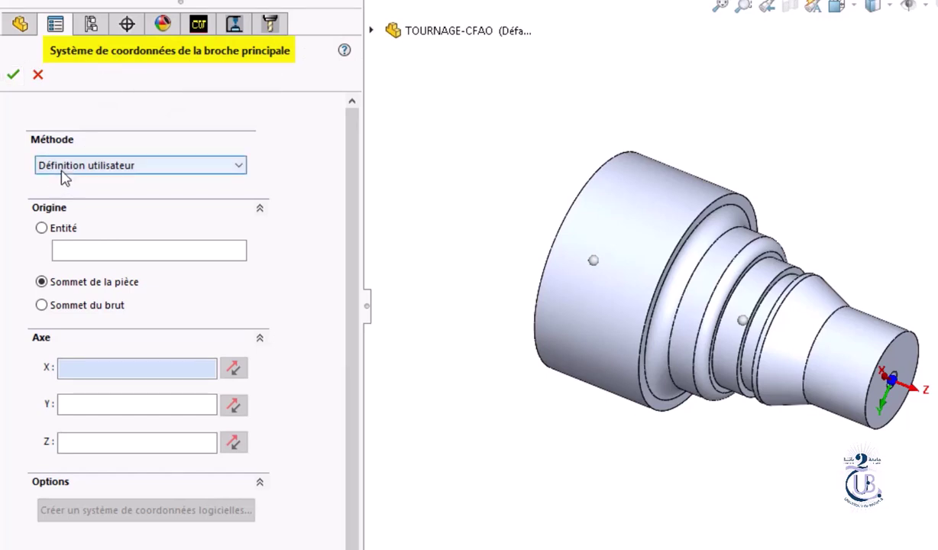
pyautogui.click(240, 168)
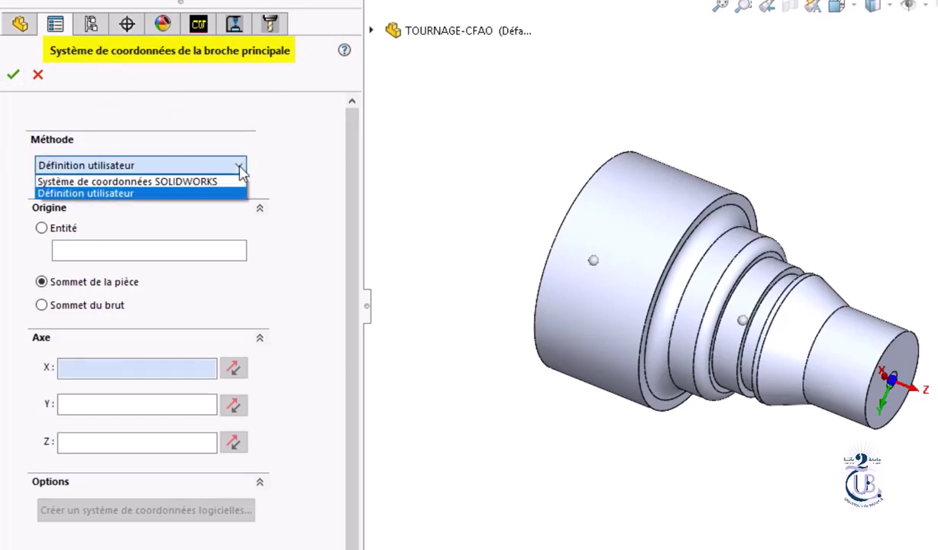
pyautogui.click(113, 193)
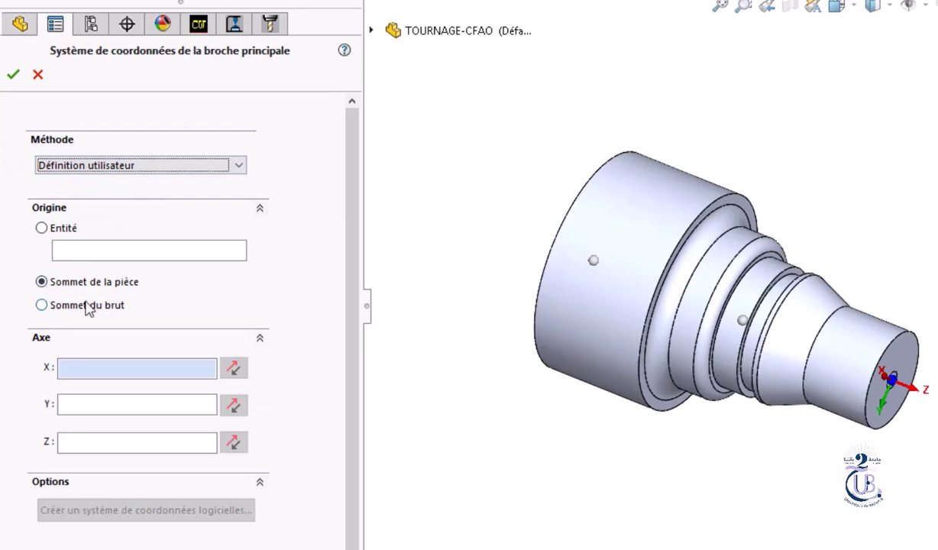
pyautogui.click(42, 305)
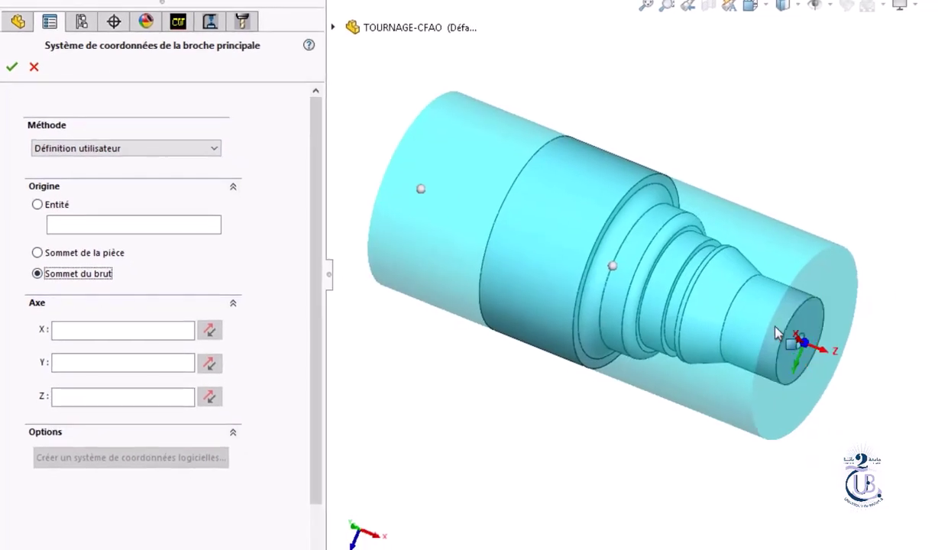
# Compare the Sommet de la pièce origin with Sommet du brut, keep Sommet du brut, and accept the main spindle coordinate system
pyautogui.moveTo(848, 461); pyautogui.dragTo(932, 374, button='middle')
pyautogui.scroll(-5, 924, 376)
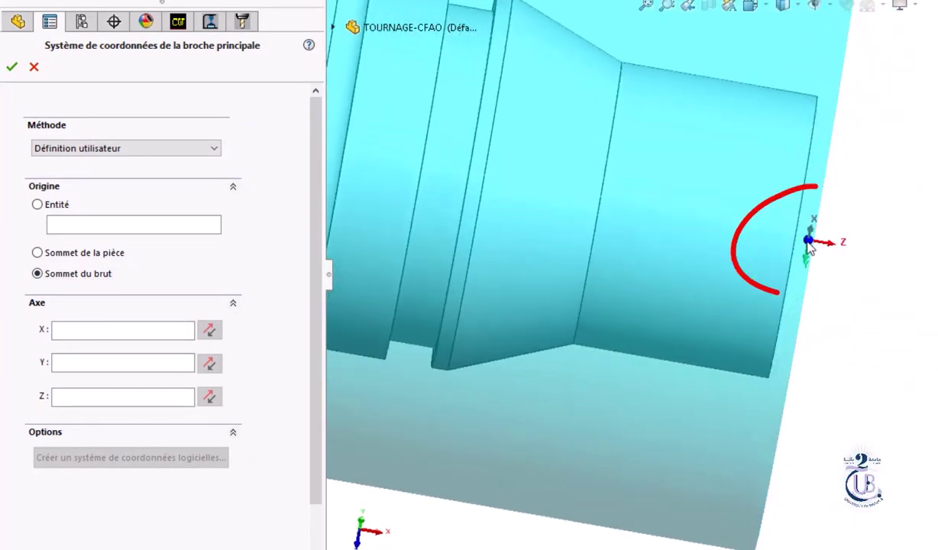
pyautogui.click(37, 252)
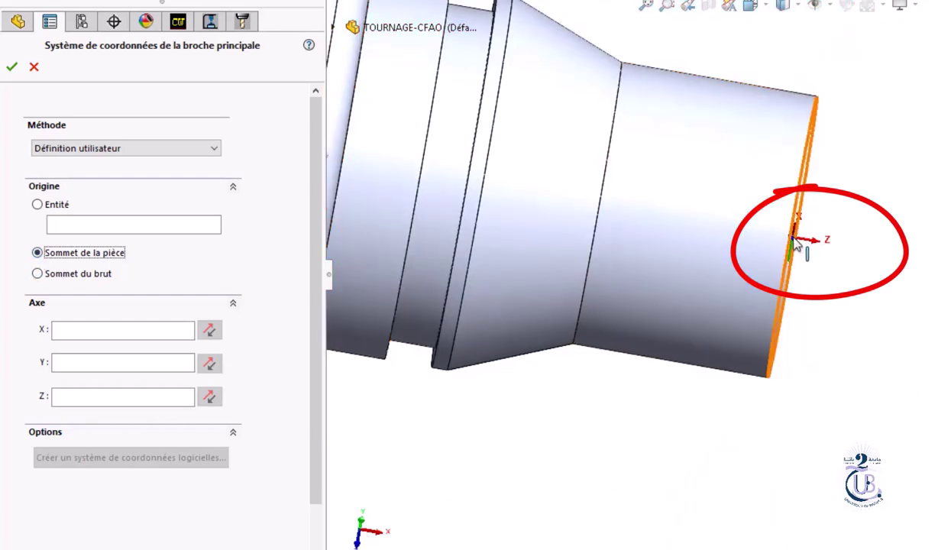
pyautogui.click(37, 273)
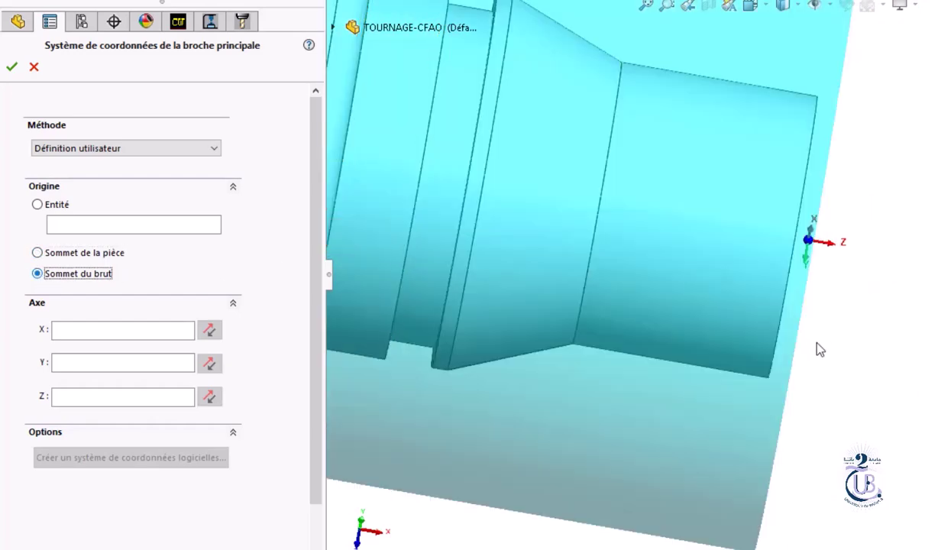
pyautogui.moveTo(866, 373); pyautogui.dragTo(885, 124, button='middle')
pyautogui.keyDown('ctrl'); pyautogui.moveTo(659, 386); pyautogui.dragTo(714, 362, button='middle'); pyautogui.keyUp('ctrl')
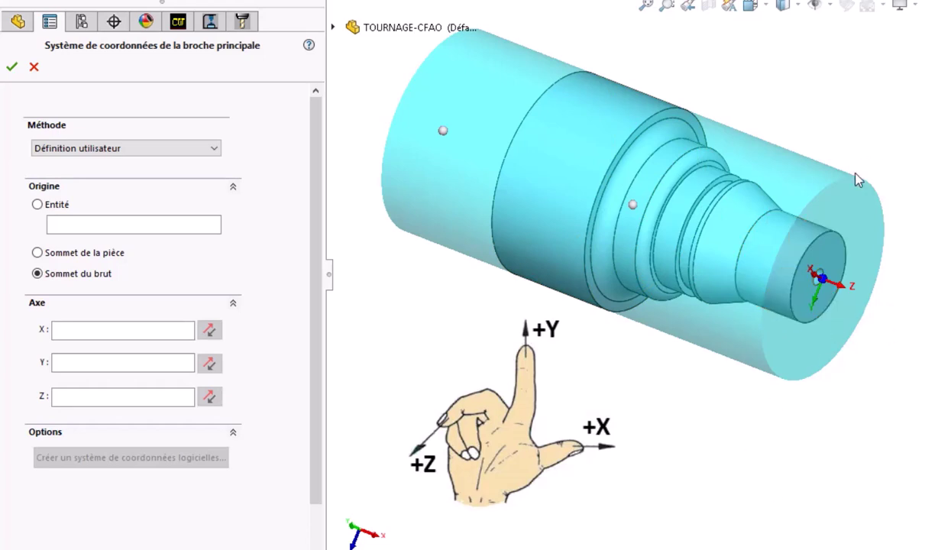
pyautogui.click(12, 68)
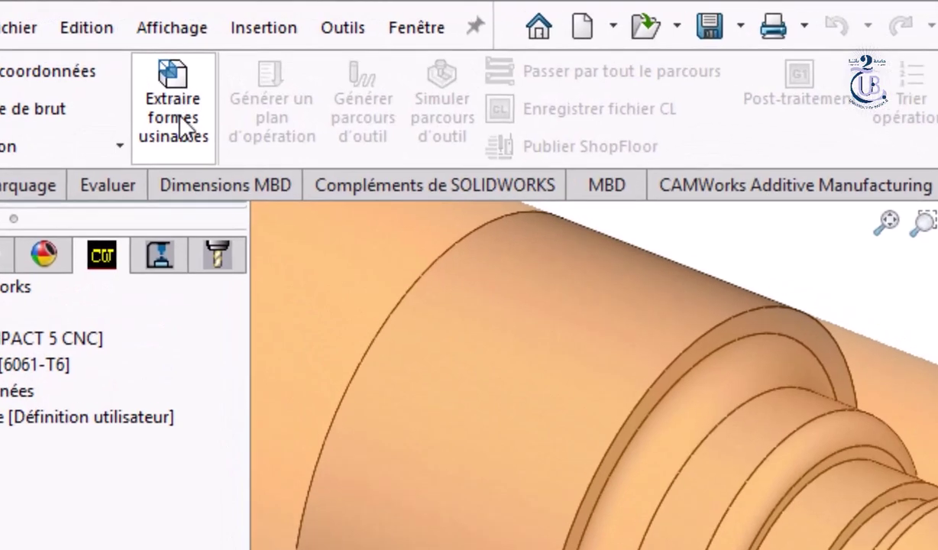
# Extract the shaft's machinable features and review the face and outer-diameter features on the model
pyautogui.click(170, 93)
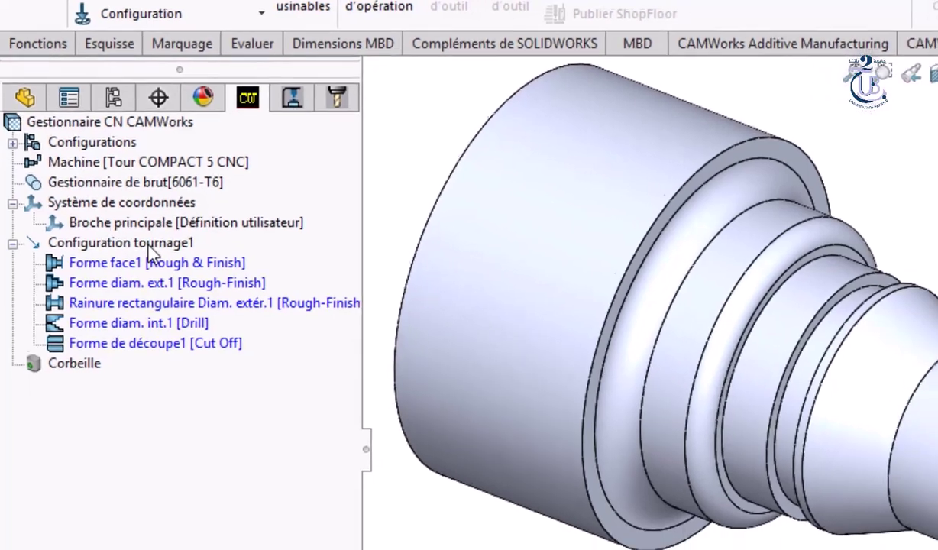
pyautogui.click(160, 260)
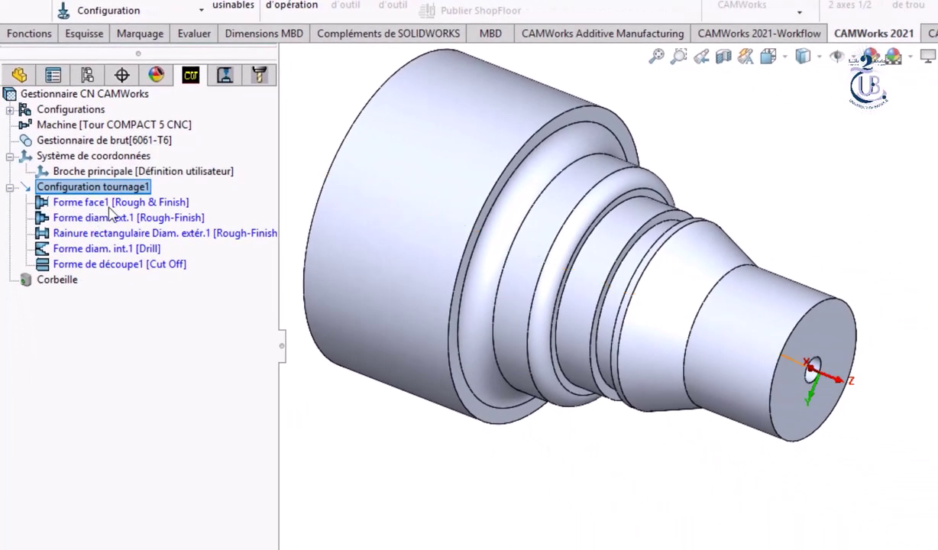
pyautogui.click(108, 209)
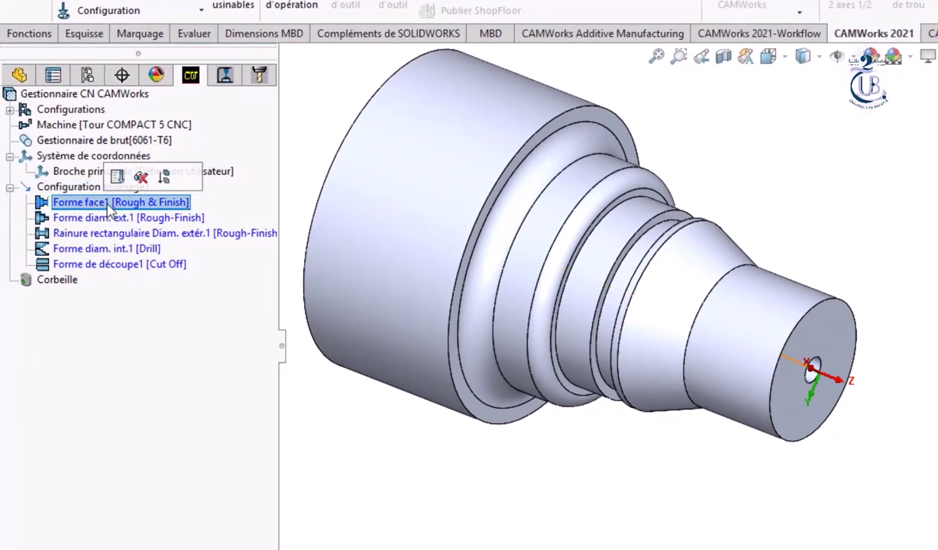
pyautogui.click(61, 219)
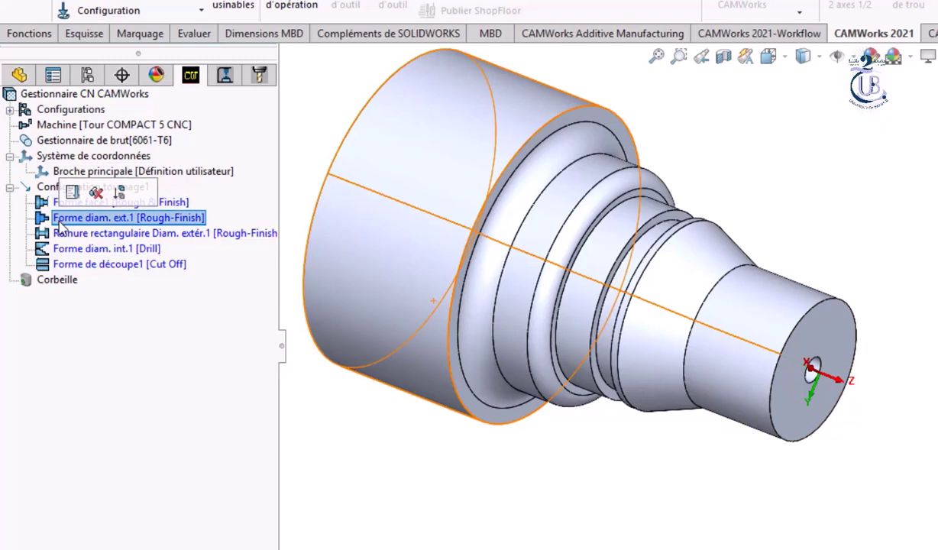
pyautogui.moveTo(620, 483); pyautogui.dragTo(648, 404, button='middle')
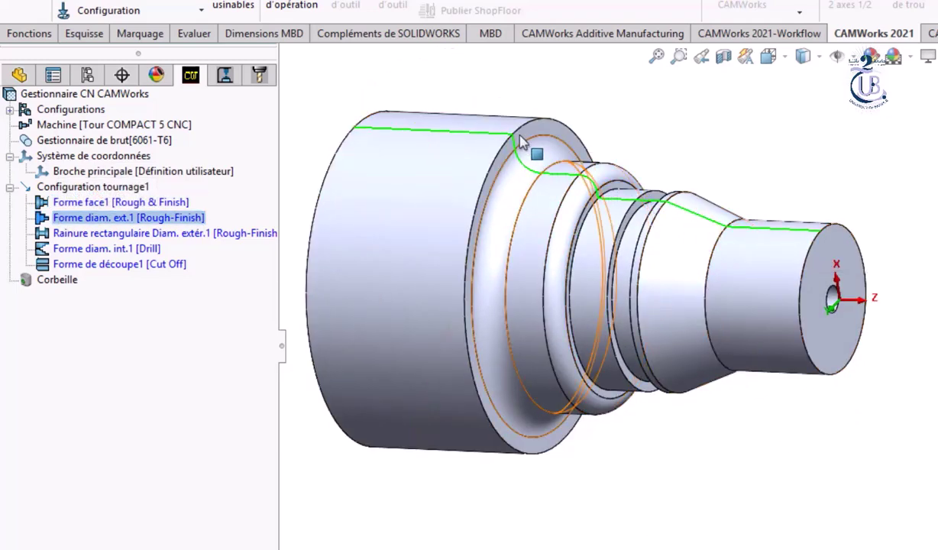
# Examine the rectangular groove, inner-diameter and cut-off features on the shaft model
pyautogui.click(91, 234)
pyautogui.scroll(-5, 648, 211)
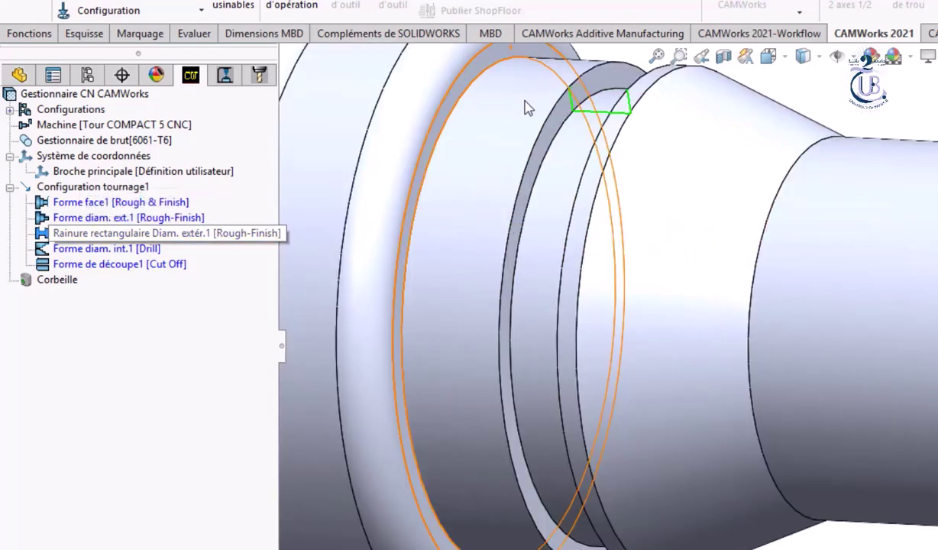
pyautogui.moveTo(705, 317); pyautogui.dragTo(721, 327, button='middle')
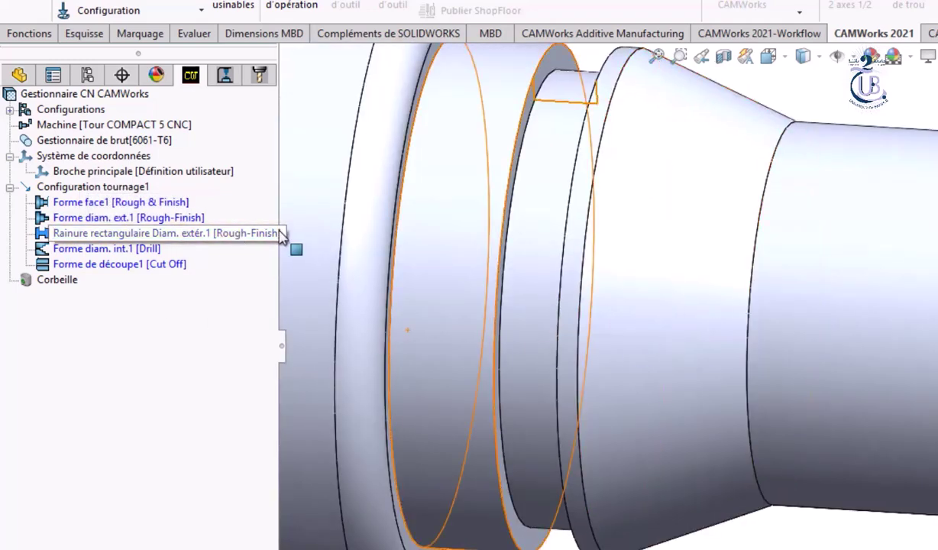
pyautogui.click(122, 250)
pyautogui.scroll(5, 770, 493)
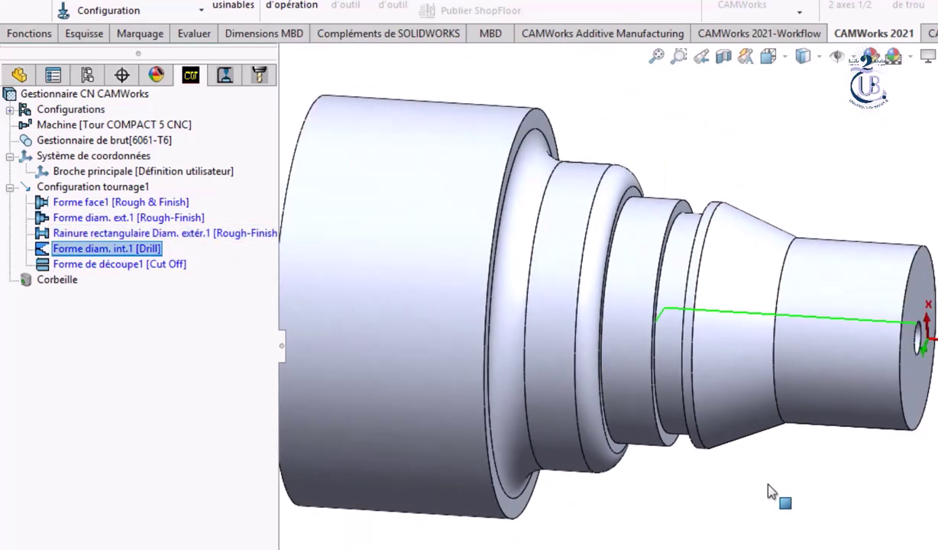
pyautogui.scroll(-3, 859, 506)
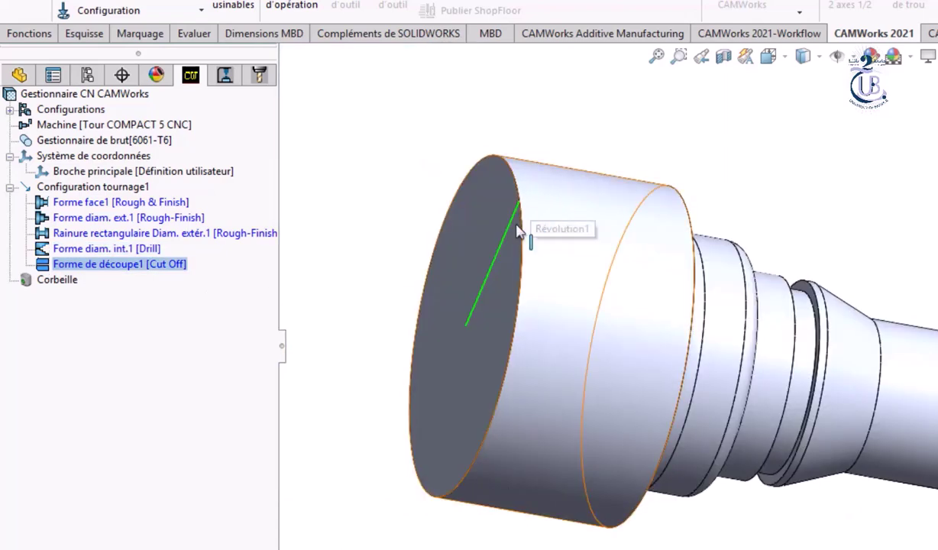
pyautogui.scroll(2, 770, 544)
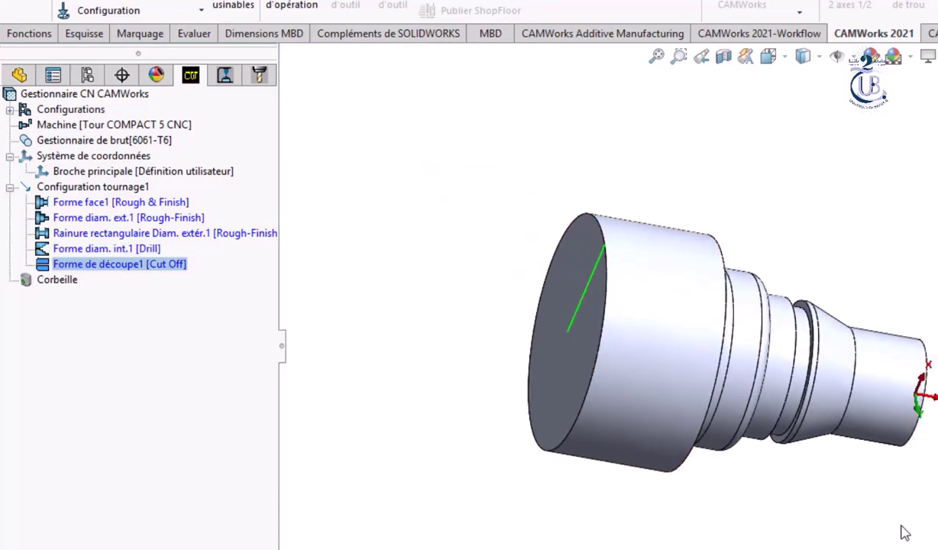
pyautogui.moveTo(902, 528); pyautogui.dragTo(692, 547, button='middle')
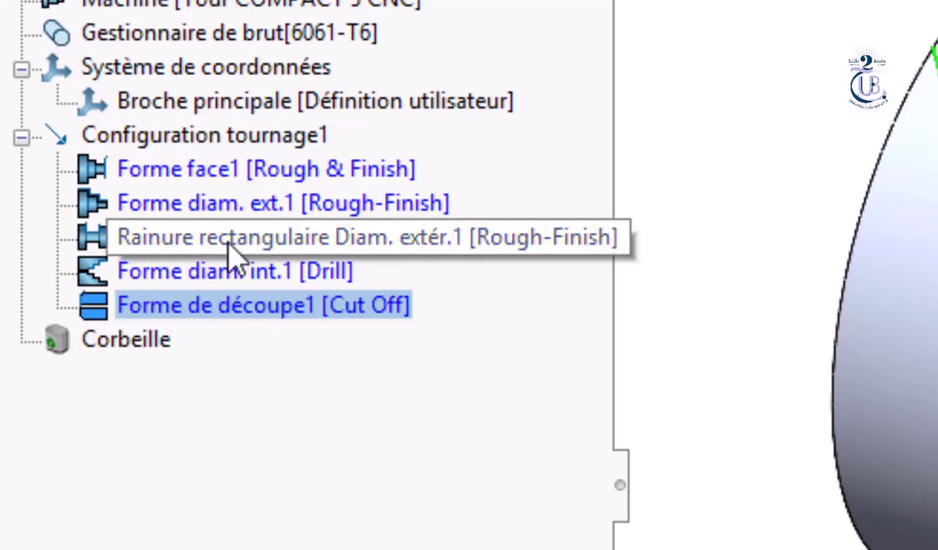
# Move the Forme diam. int.1 drilling feature ahead of the external rectangular groove and check the feature order
pyautogui.click(236, 274)
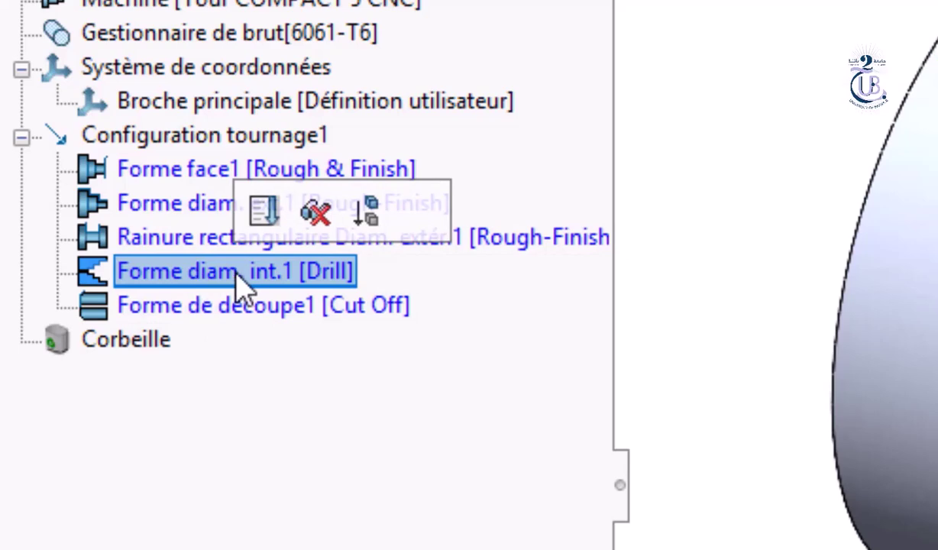
pyautogui.moveTo(237, 274); pyautogui.dragTo(183, 206)
pyautogui.click(175, 175)
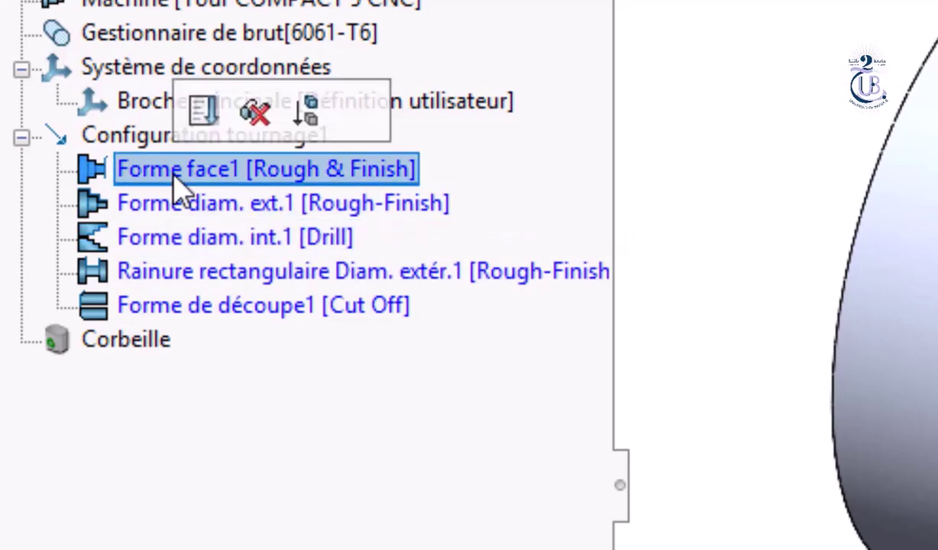
pyautogui.click(170, 208)
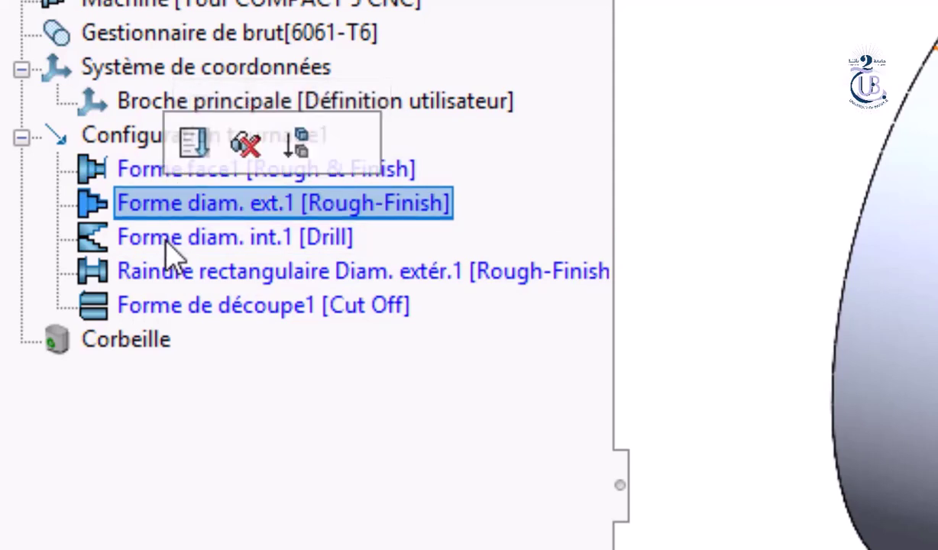
pyautogui.click(174, 241)
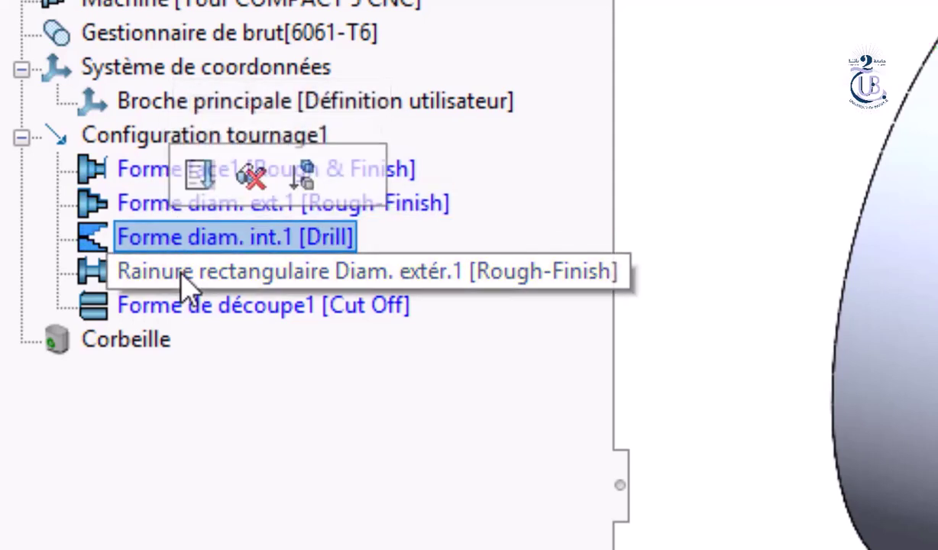
pyautogui.click(187, 289)
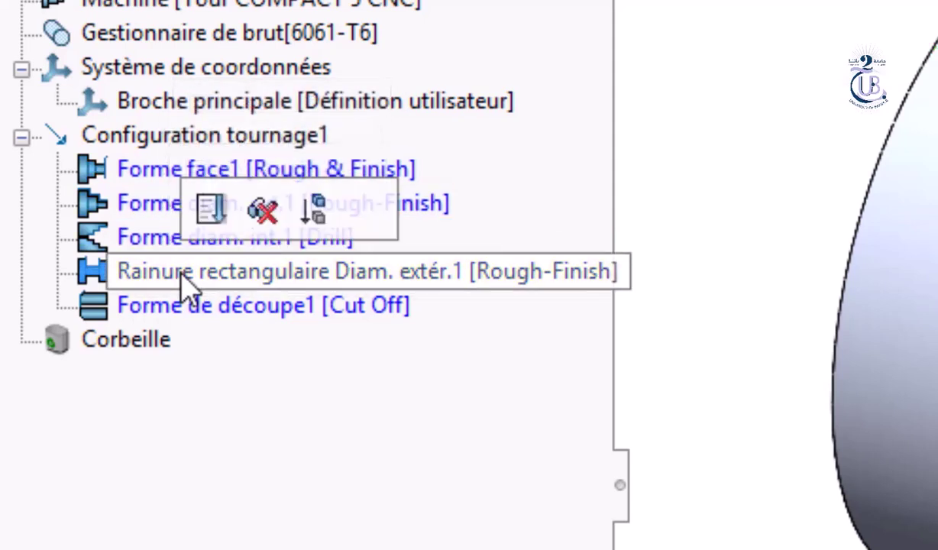
pyautogui.click(199, 317)
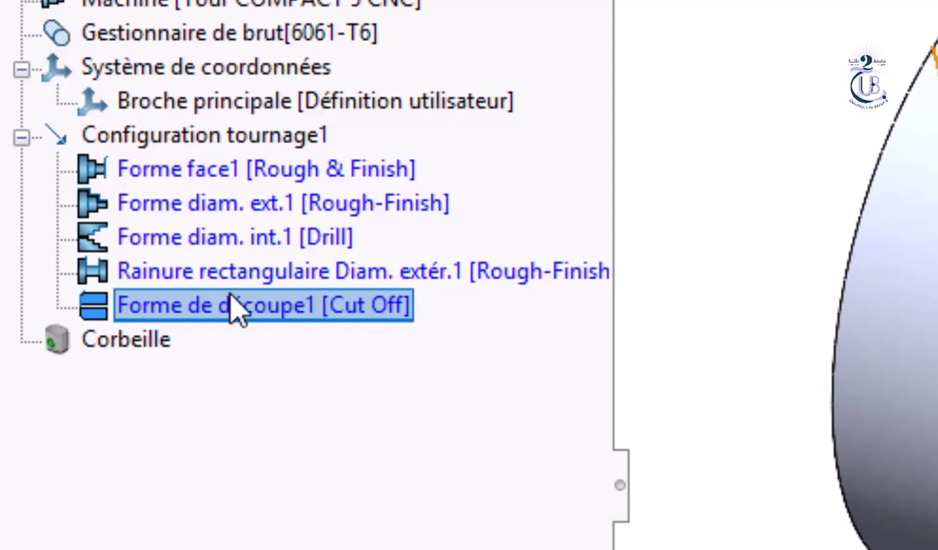
# Recheck the face and outer-diameter features and generate the operation plan for the machinable features
pyautogui.click(173, 166)
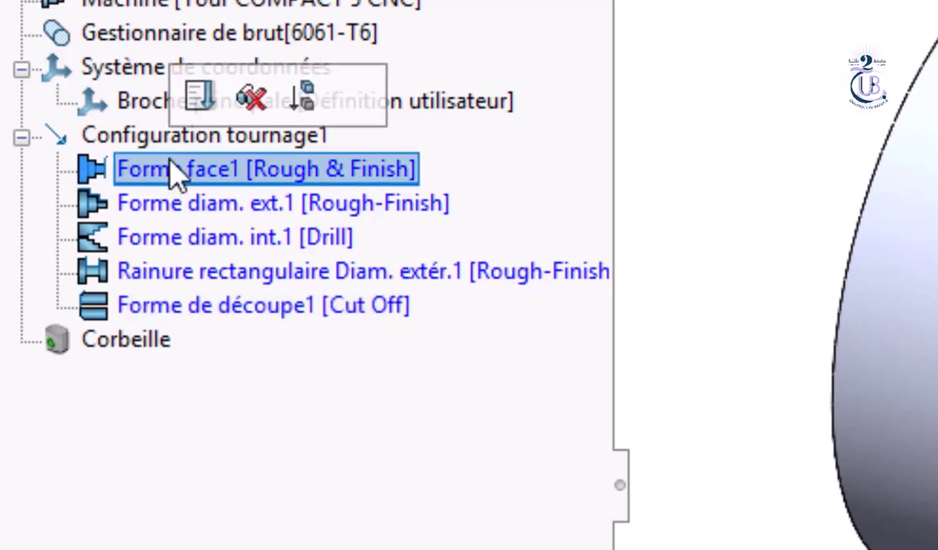
pyautogui.click(250, 201)
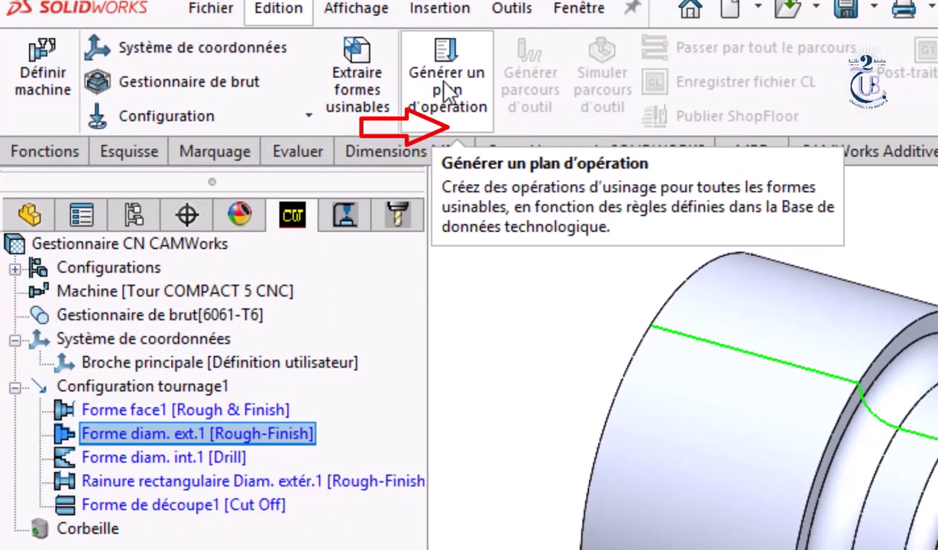
pyautogui.click(447, 90)
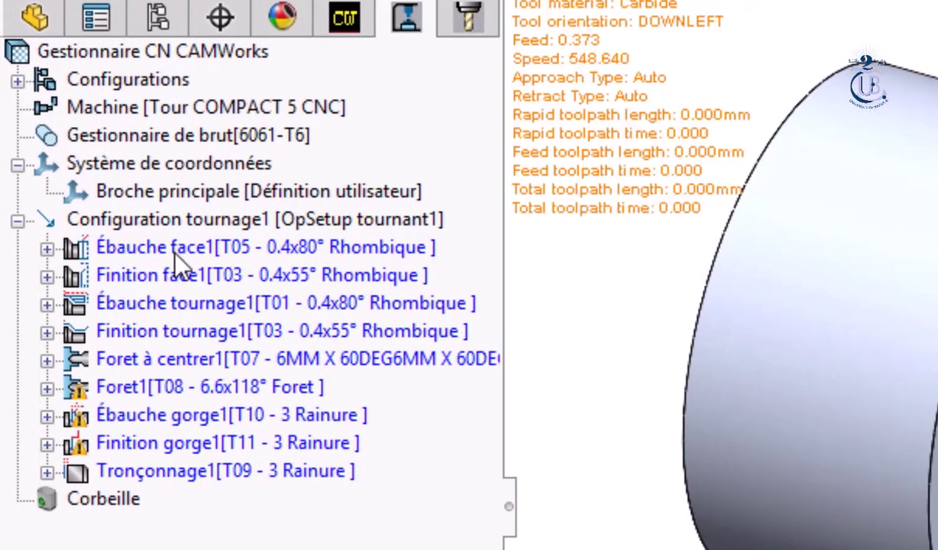
# Review the generated turning operations in order, from face roughing through turning, drilling and grooving to cut-off
pyautogui.click(175, 255)
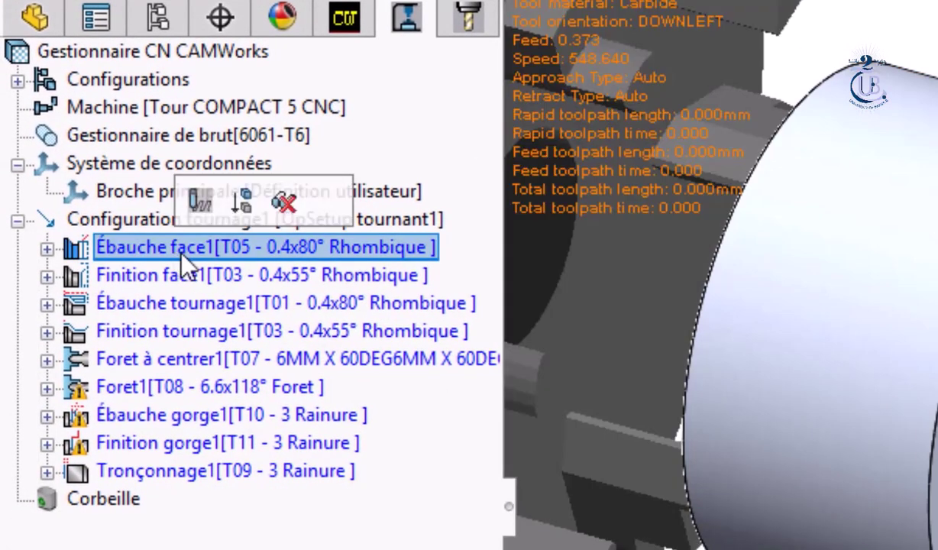
pyautogui.click(164, 278)
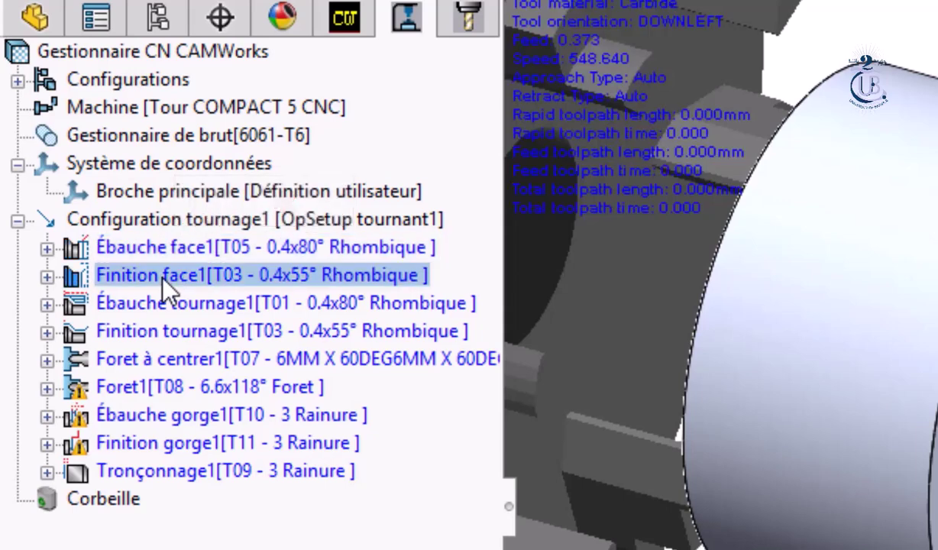
pyautogui.click(172, 306)
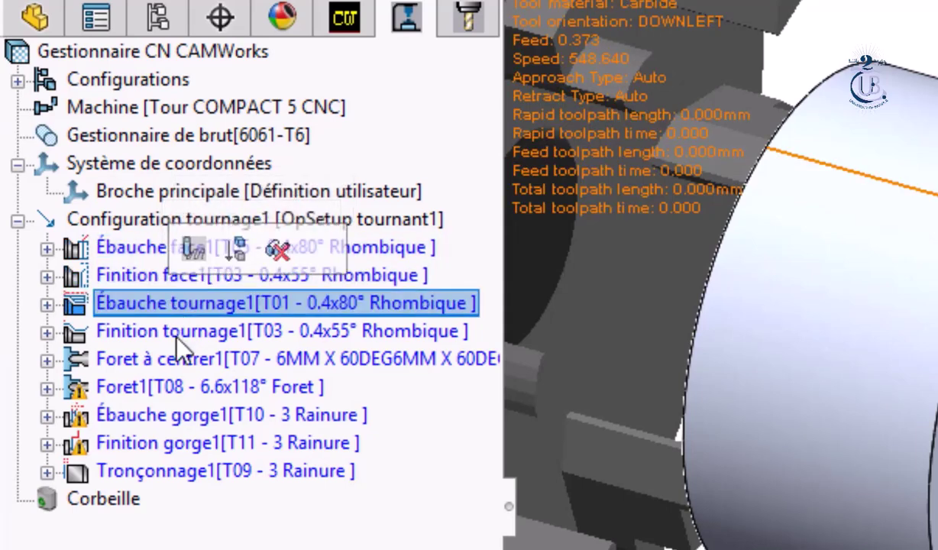
pyautogui.click(176, 333)
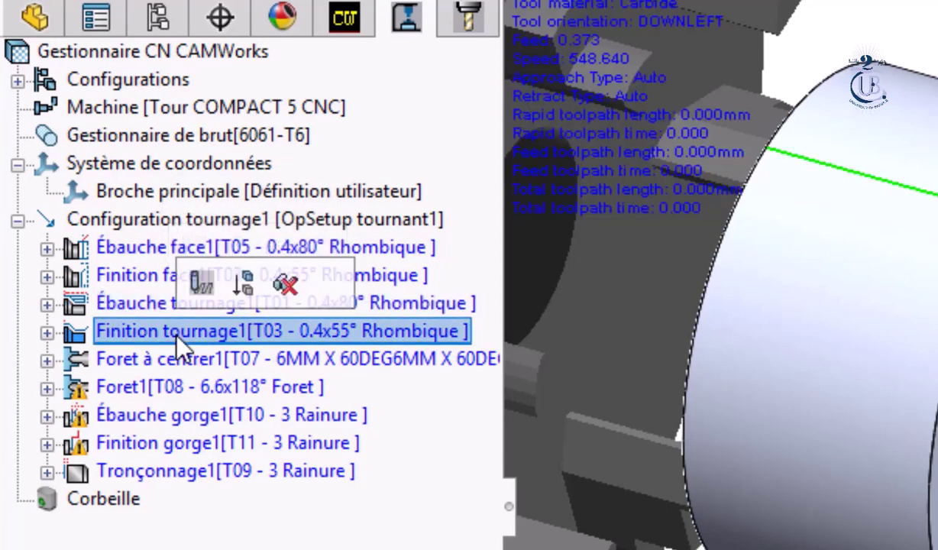
pyautogui.click(238, 361)
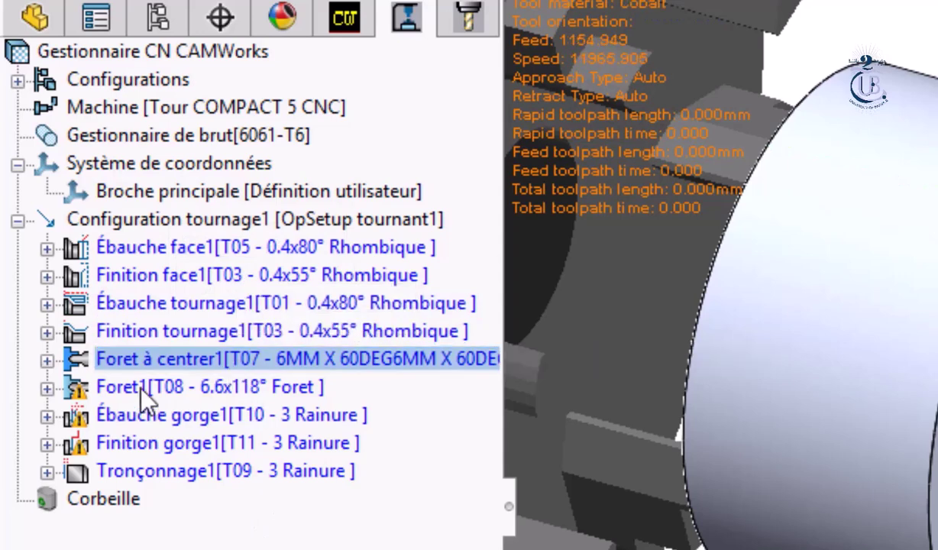
pyautogui.click(141, 389)
pyautogui.click(182, 417)
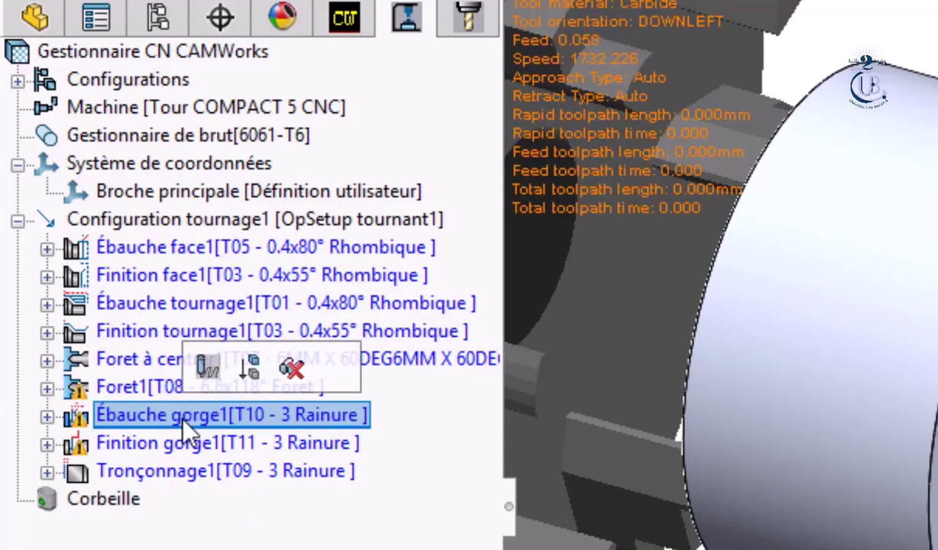
pyautogui.click(159, 443)
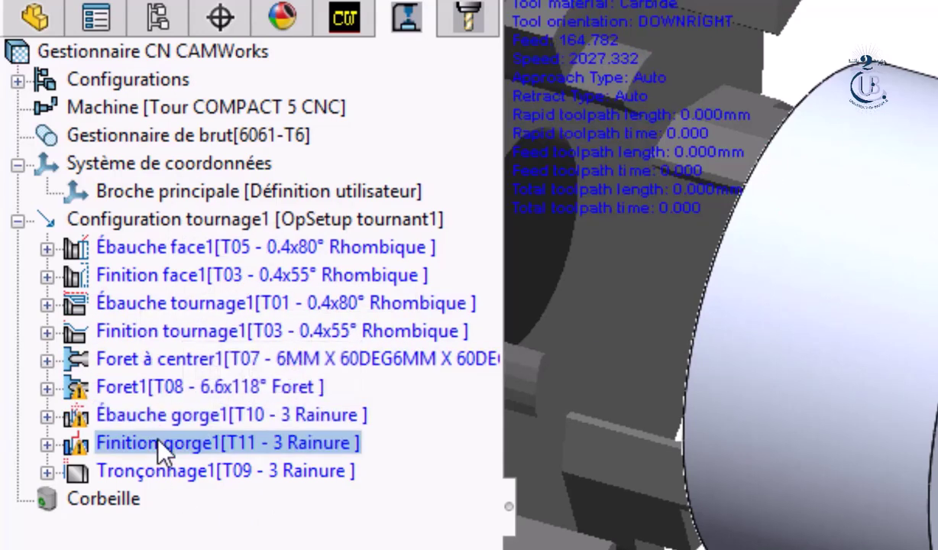
pyautogui.click(141, 472)
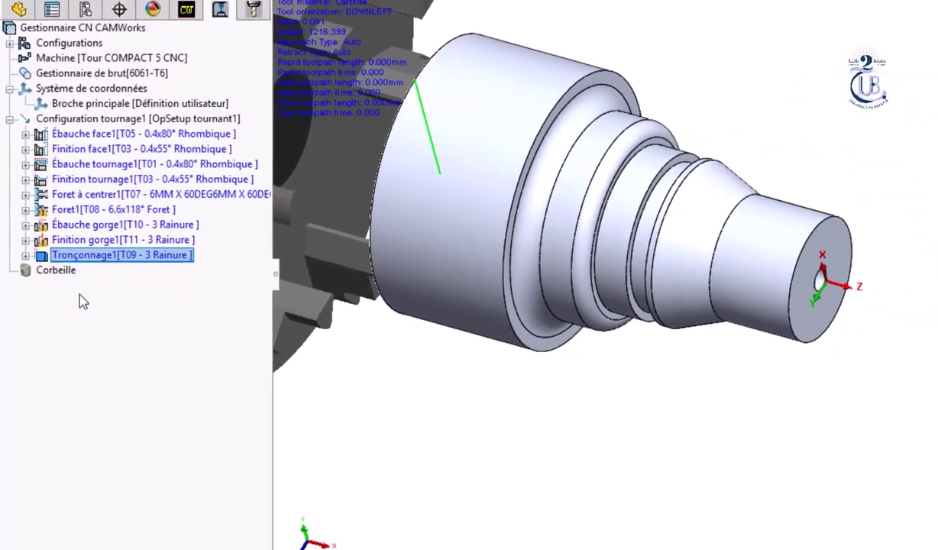
# Check what is wrong with the Foret1 drilling operation using Qu'est-ce qui ne va pas ?
pyautogui.click(160, 386)
pyautogui.rightClick(160, 386)
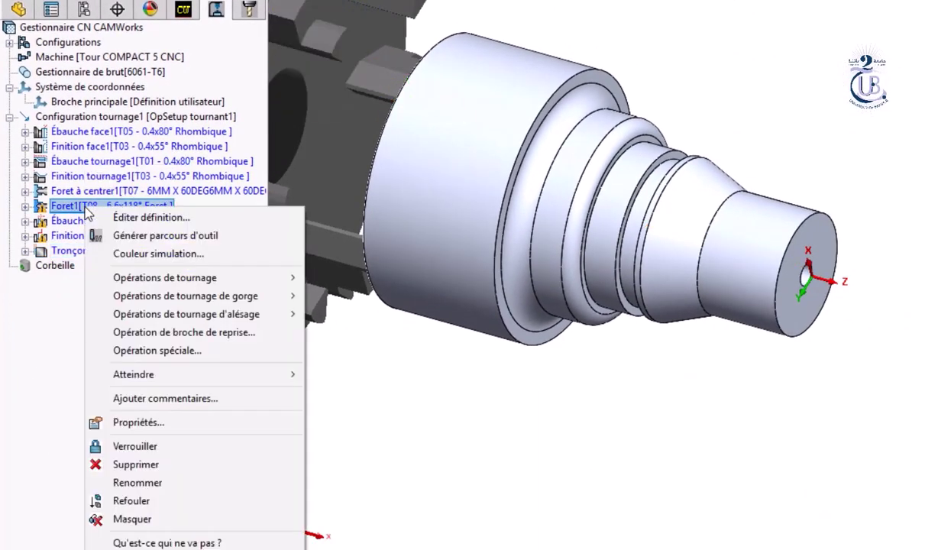
pyautogui.click(167, 543)
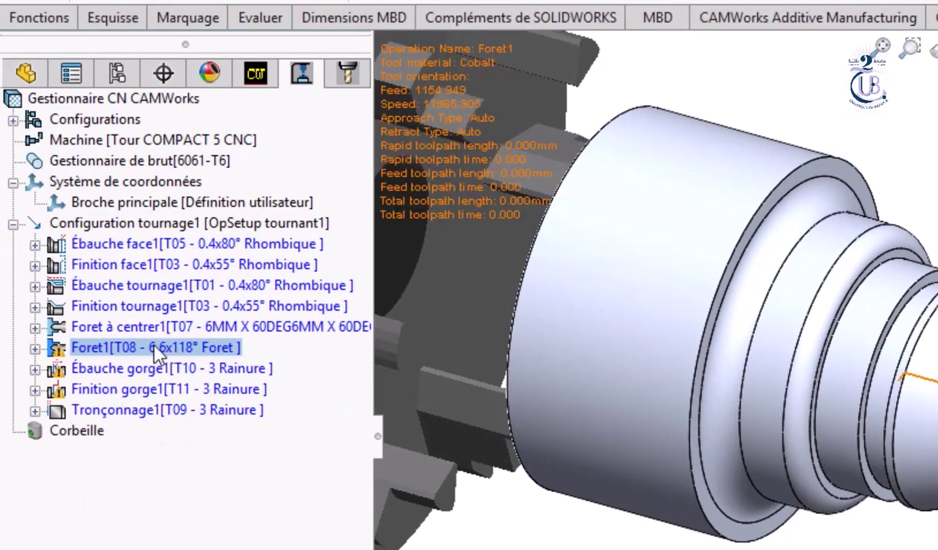
# Review the Finition gorge1 operation and inspect the Forme diam. int.1 feature that belongs to the Foret1 drilling operation
pyautogui.click(157, 390)
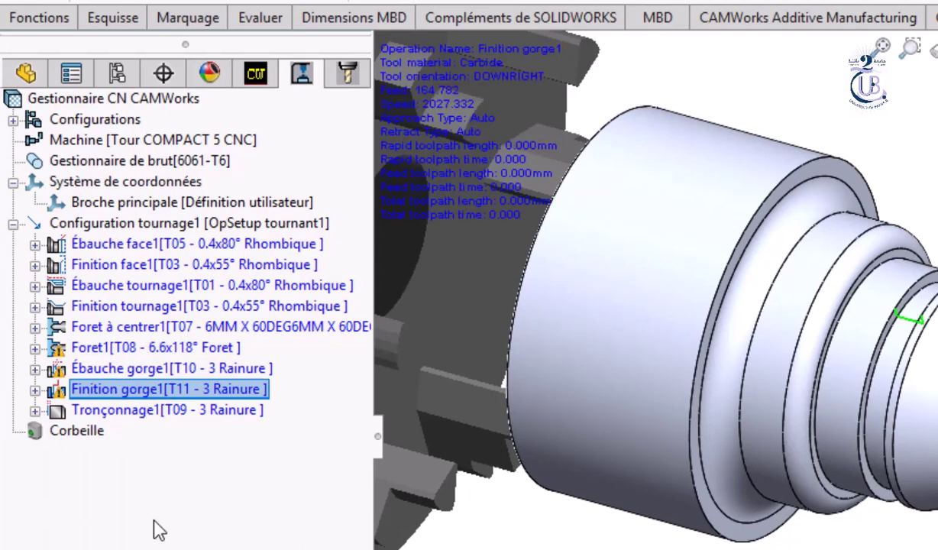
pyautogui.click(90, 348)
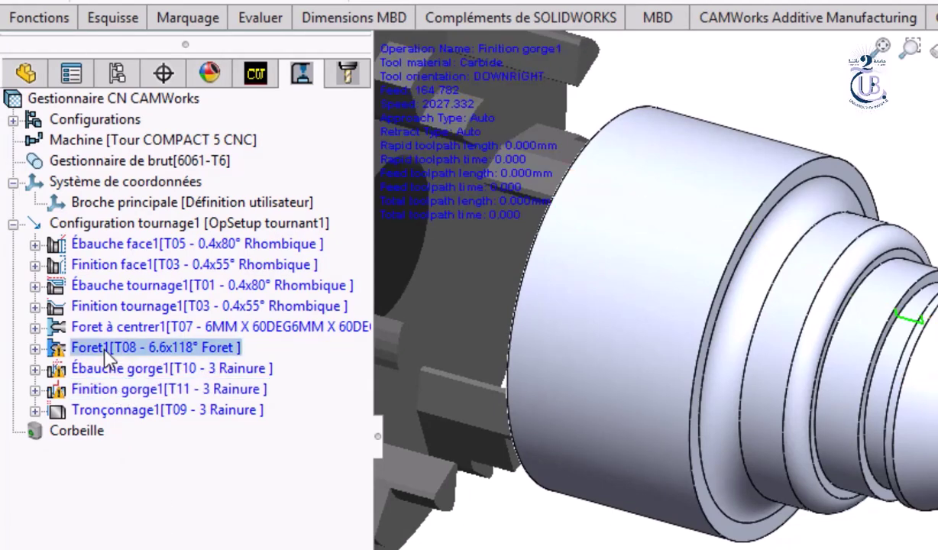
pyautogui.click(35, 347)
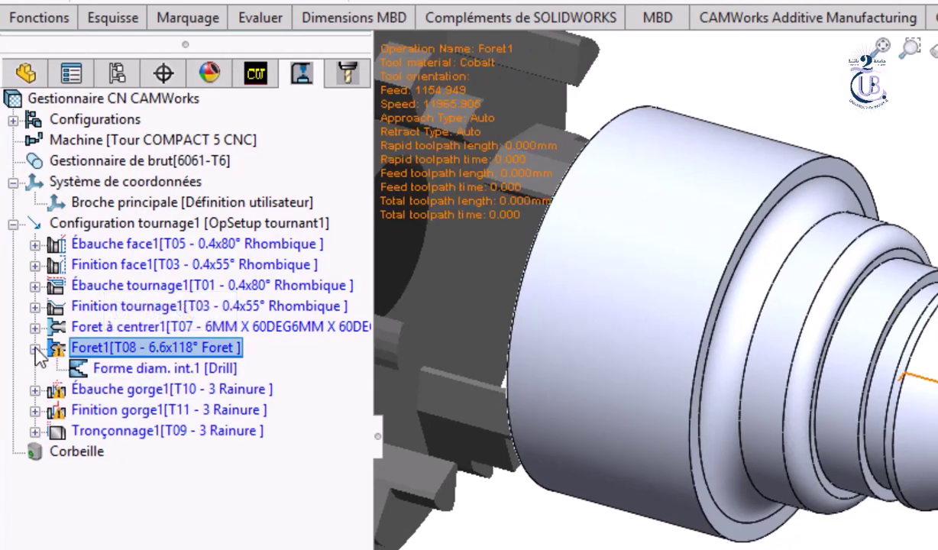
pyautogui.click(153, 371)
# Examine Foret1's drill dimensions and its 6.6mm JOBBER DRILL entry in the tool group, leaving the operation parameters unchanged
pyautogui.rightClick(147, 354)
pyautogui.click(262, 362)
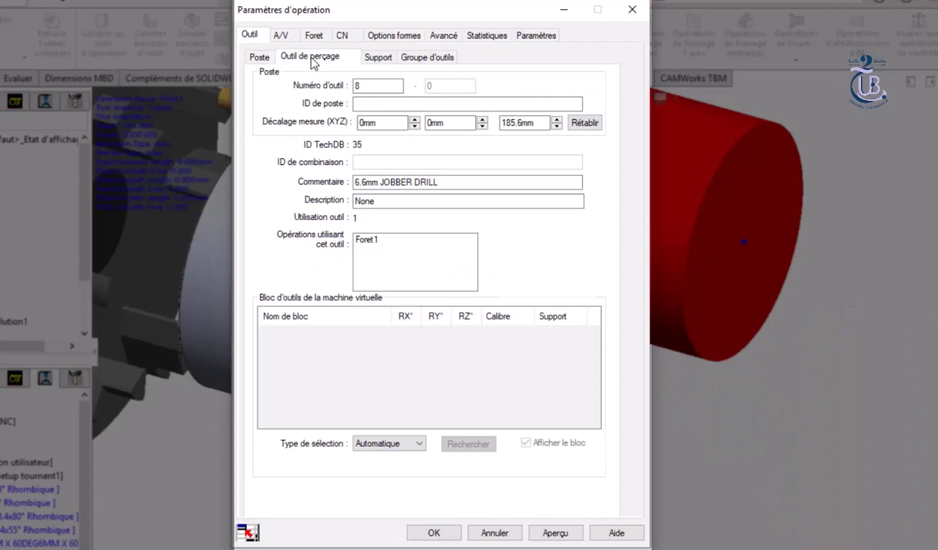
pyautogui.click(309, 57)
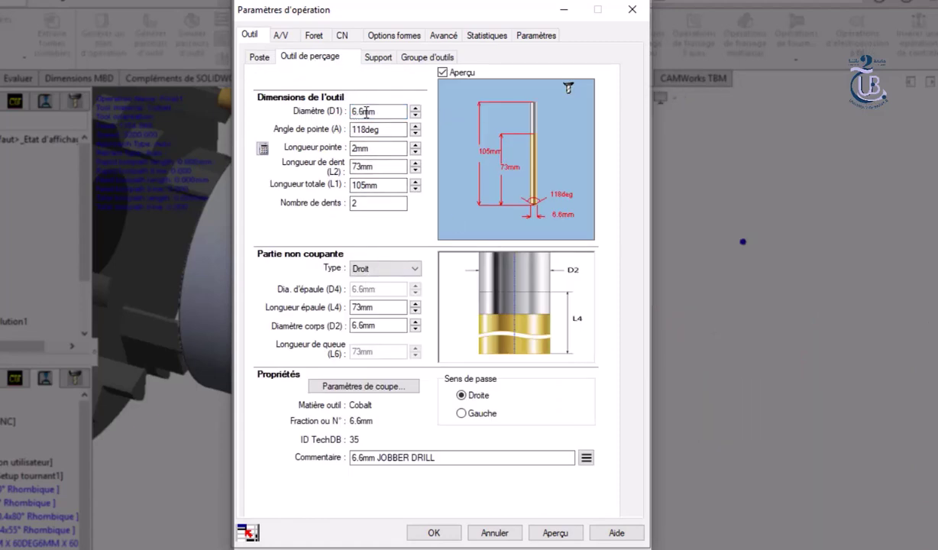
pyautogui.click(430, 59)
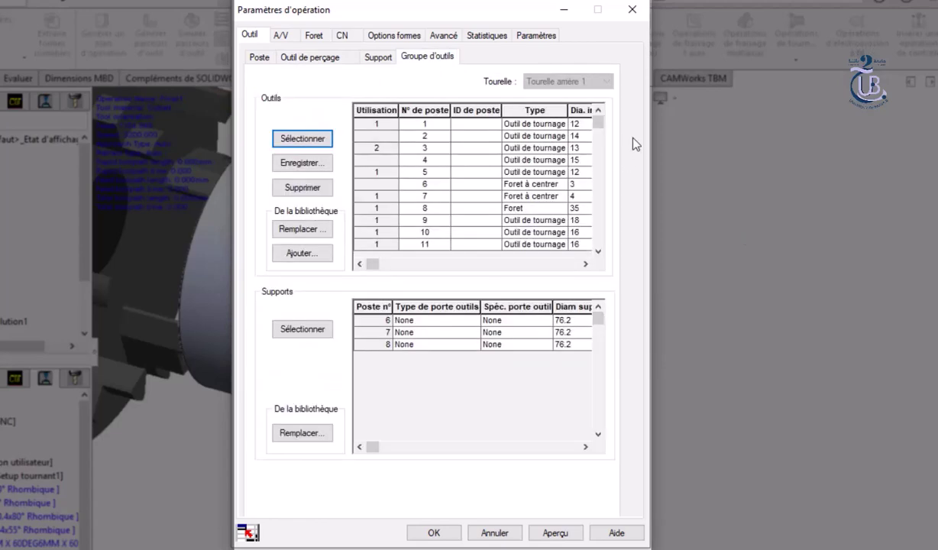
pyautogui.moveTo(372, 264); pyautogui.dragTo(395, 264)
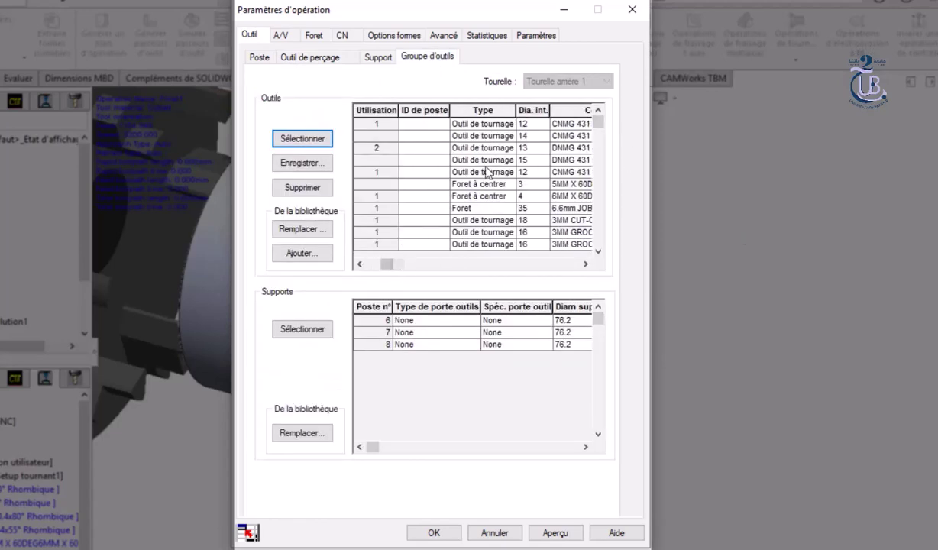
pyautogui.click(368, 208)
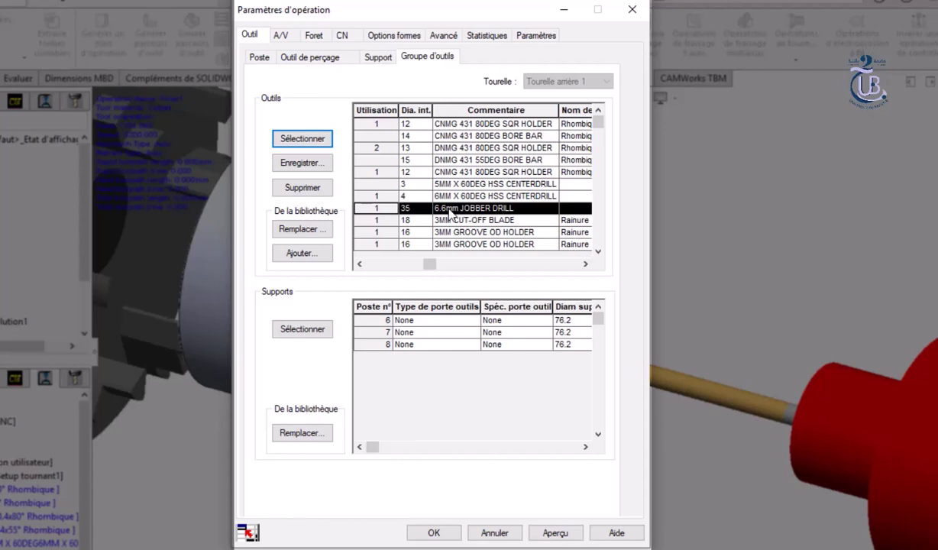
pyautogui.click(496, 535)
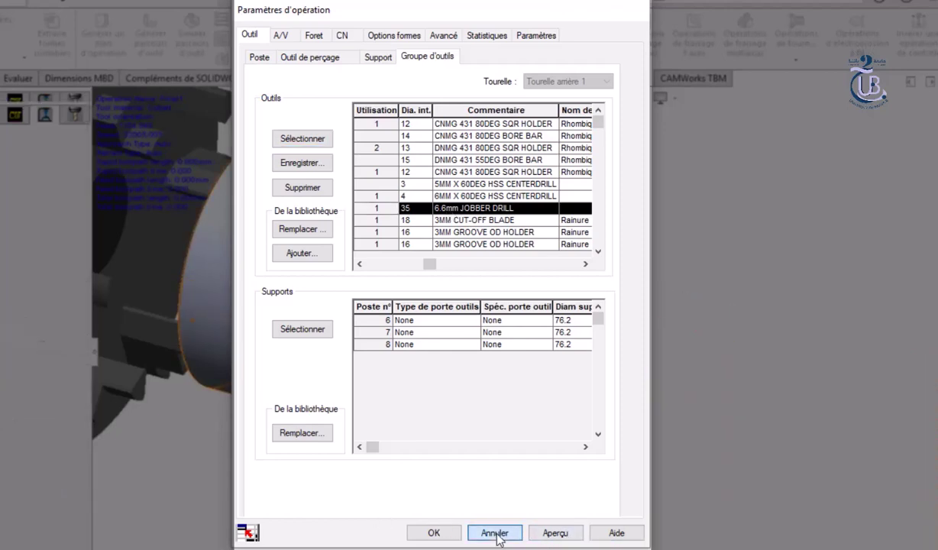
# Open the technology database and review the turning tools listed in the EMCO COMPACT 5 CNC tool group
pyautogui.click(930, 39)
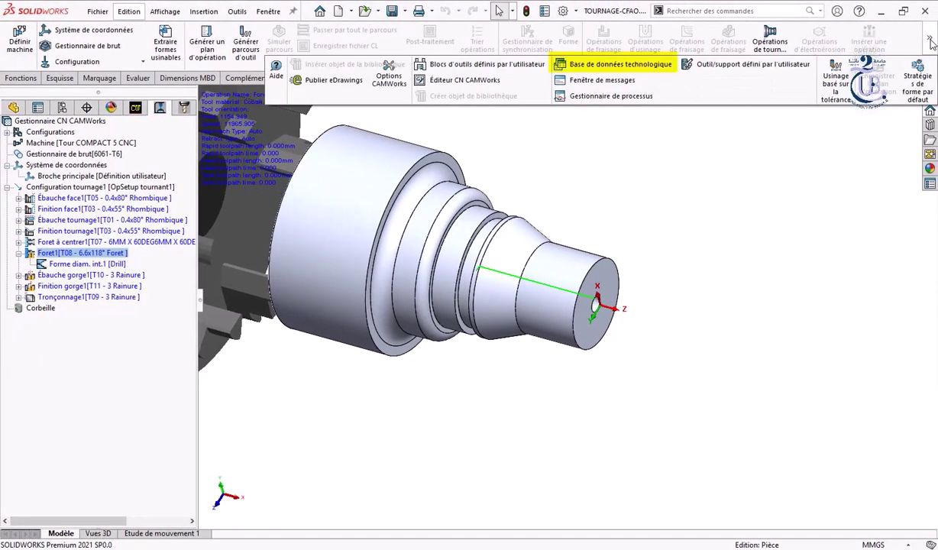
pyautogui.click(592, 65)
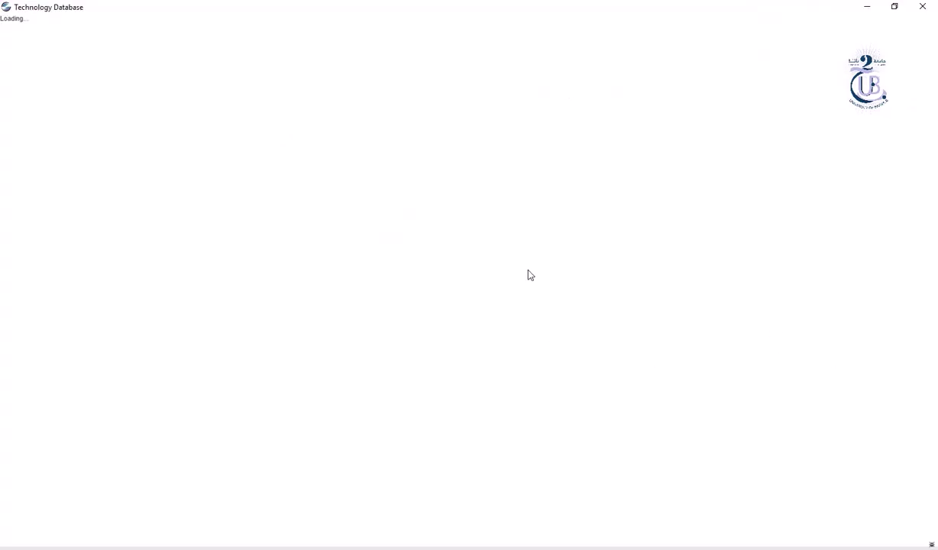
pyautogui.click(749, 146)
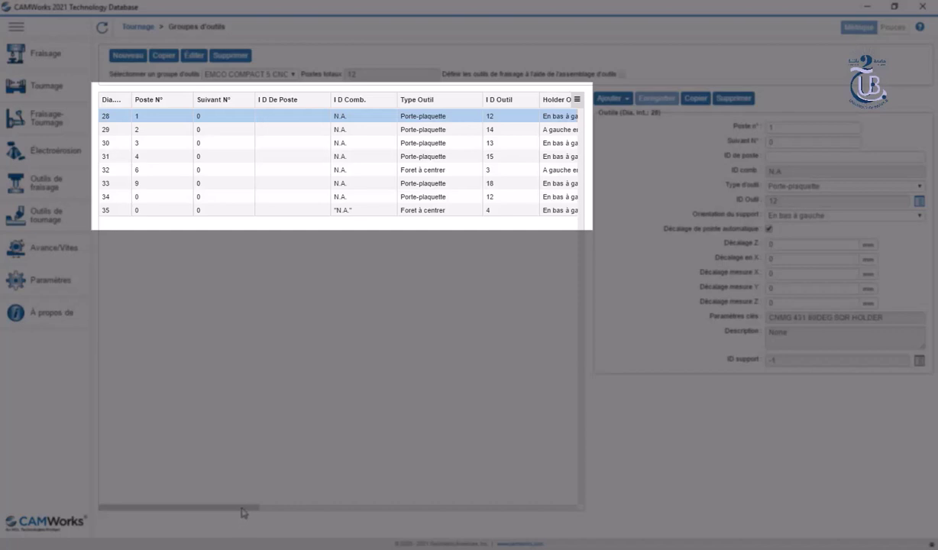
pyautogui.moveTo(242, 512); pyautogui.dragTo(517, 529)
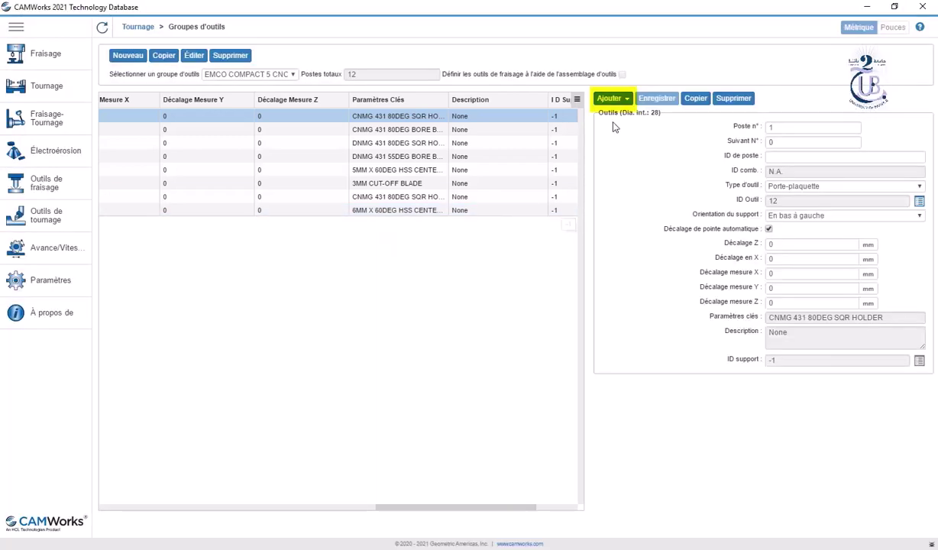
# Add the 6.6mm JOBBER DRILL from the drill library to the EMCO COMPACT 5 CNC tool group
pyautogui.click(622, 98)
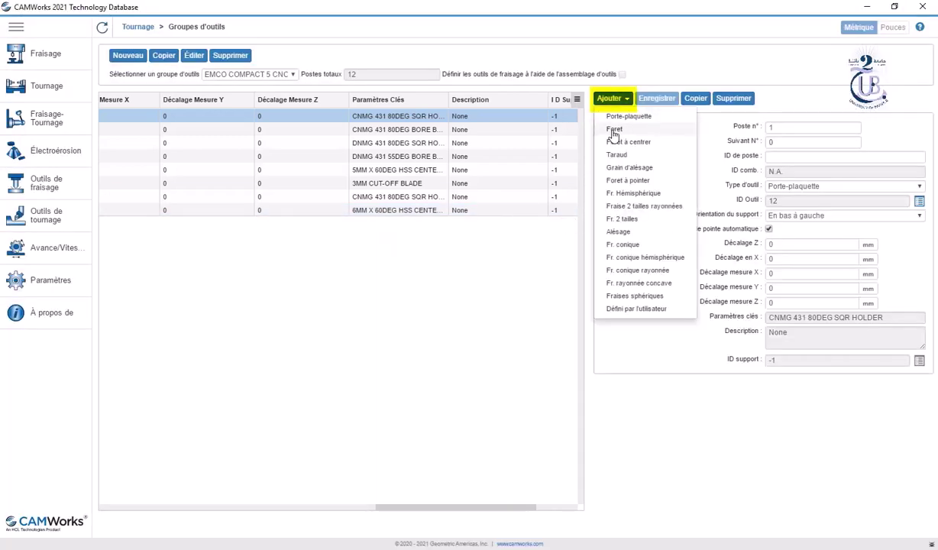
pyautogui.click(614, 130)
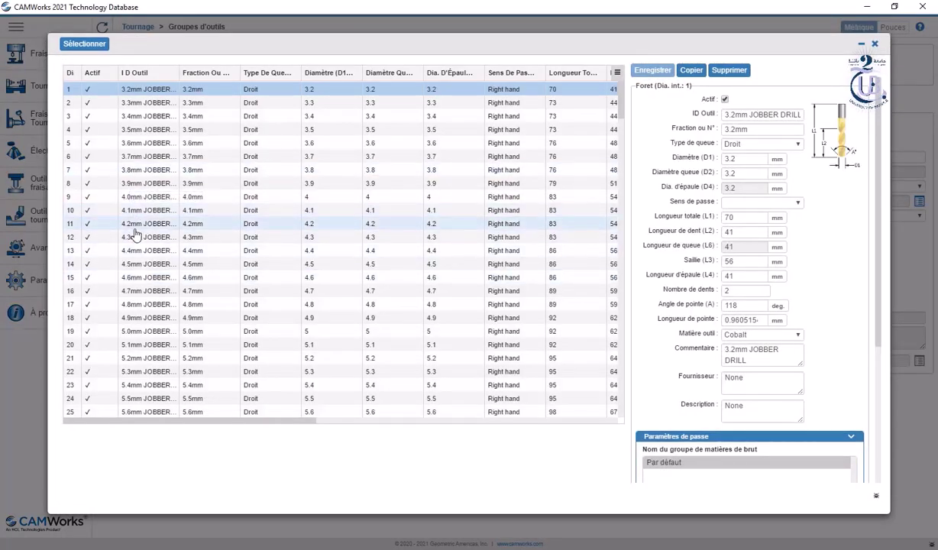
pyautogui.scroll(-5, 134, 233)
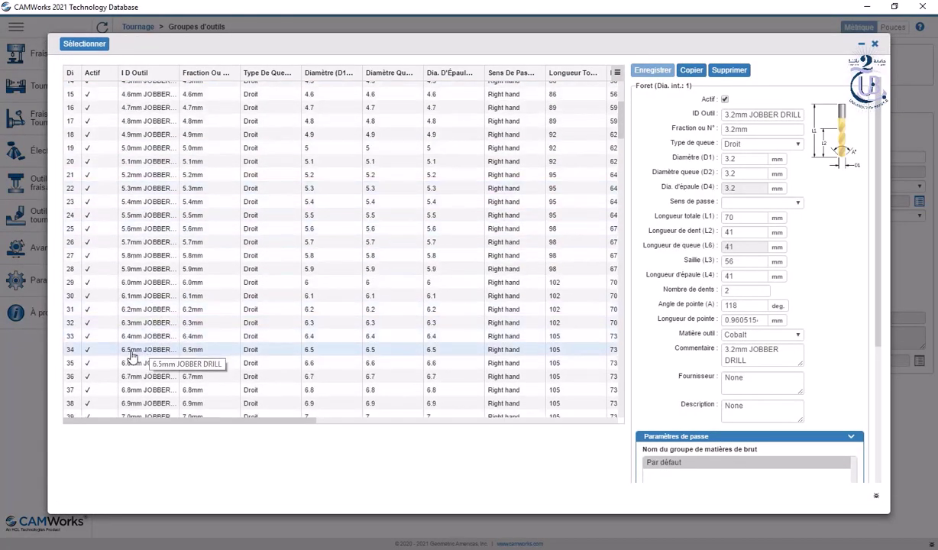
pyautogui.click(126, 364)
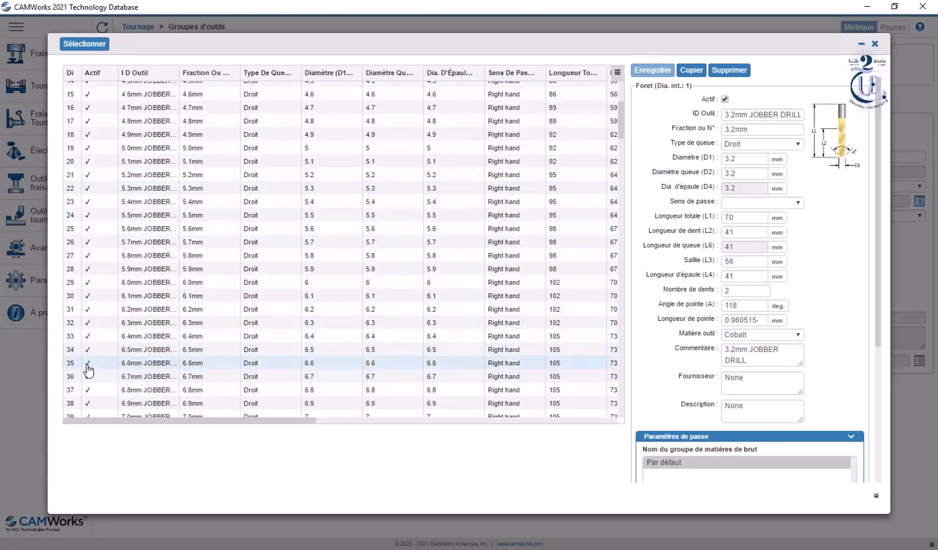
pyautogui.click(86, 44)
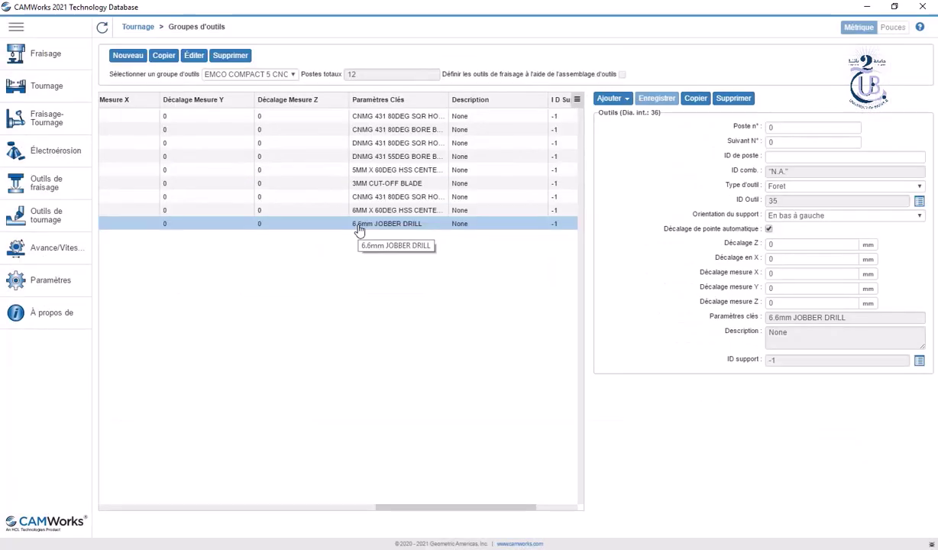
# Close the technology database and recreate the operation plan for the existing features
pyautogui.click(922, 6)
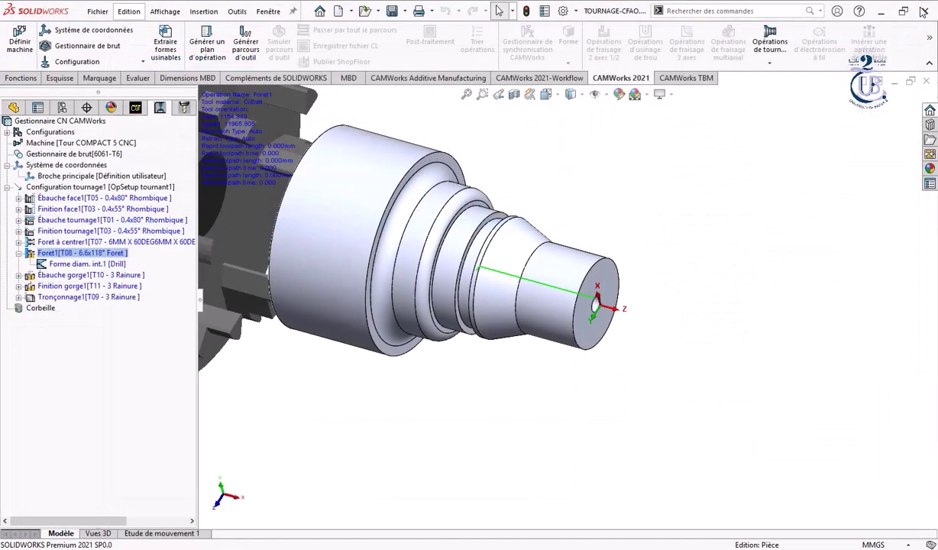
pyautogui.click(206, 49)
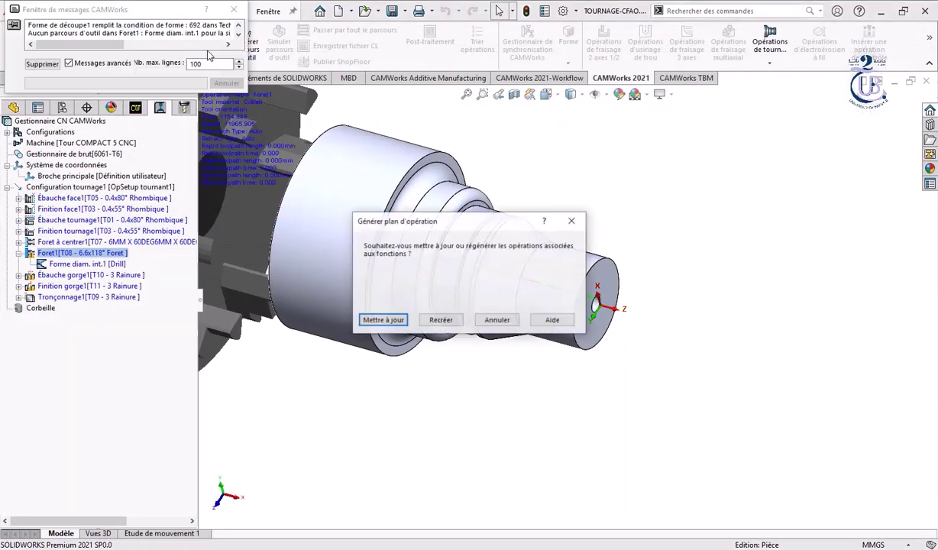
pyautogui.click(440, 320)
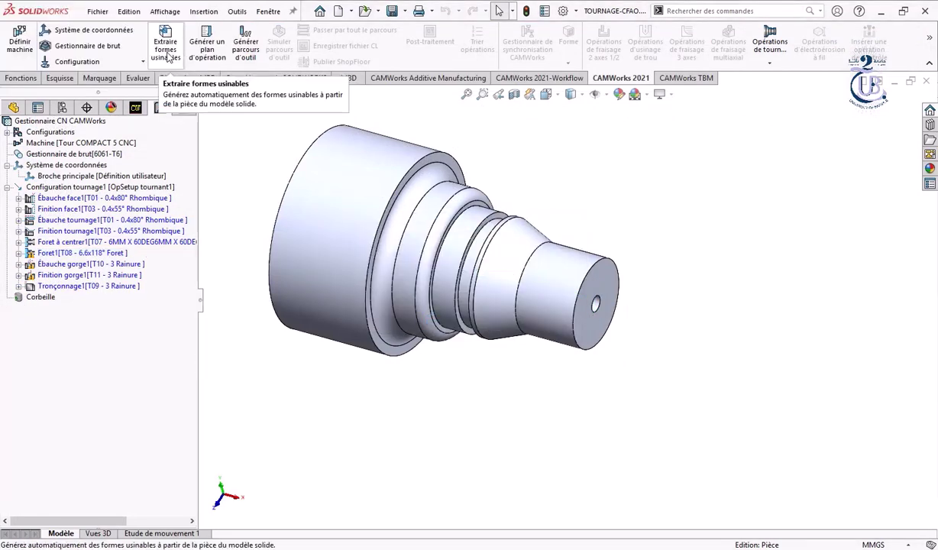
# Reload the EMCO COMPACT 5 CNC tool group in the machine definition and regenerate the operation plan
pyautogui.rightClick(14, 35)
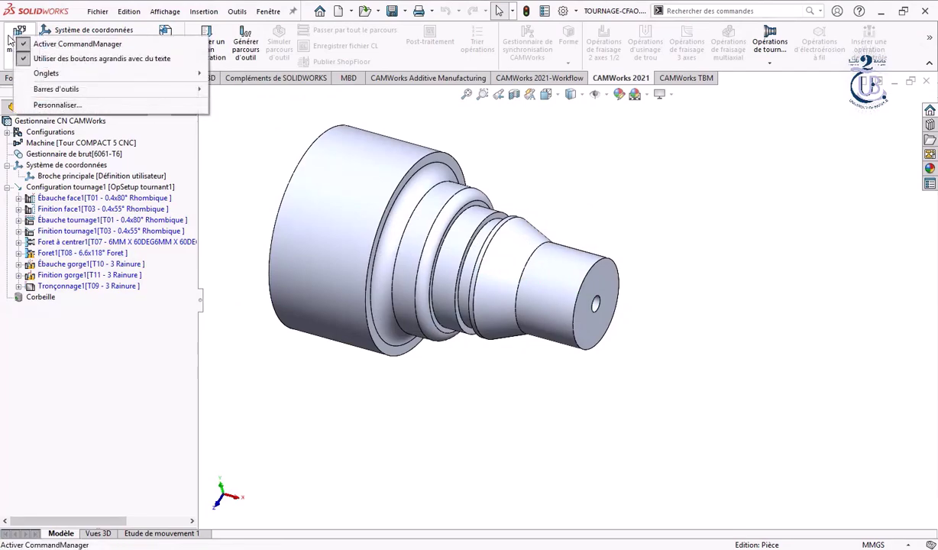
pyautogui.click(11, 39)
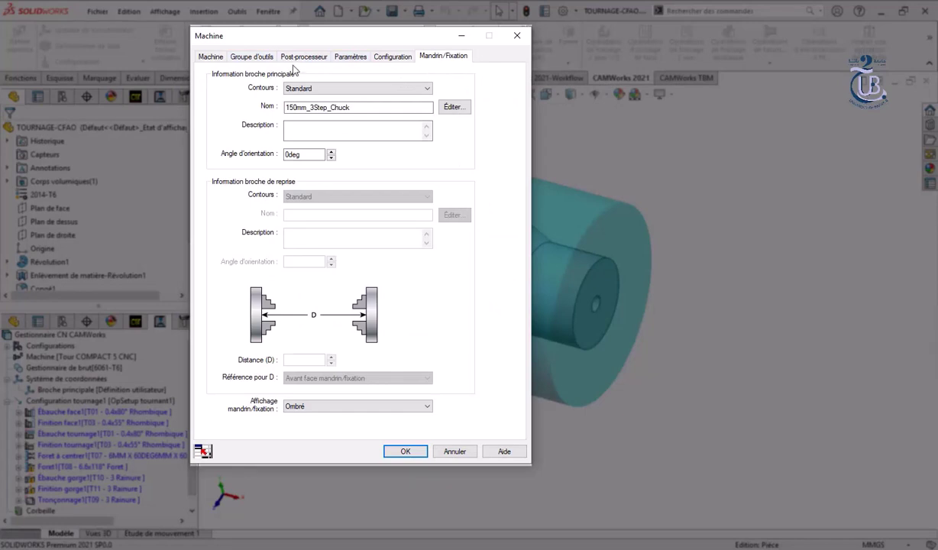
pyautogui.click(250, 58)
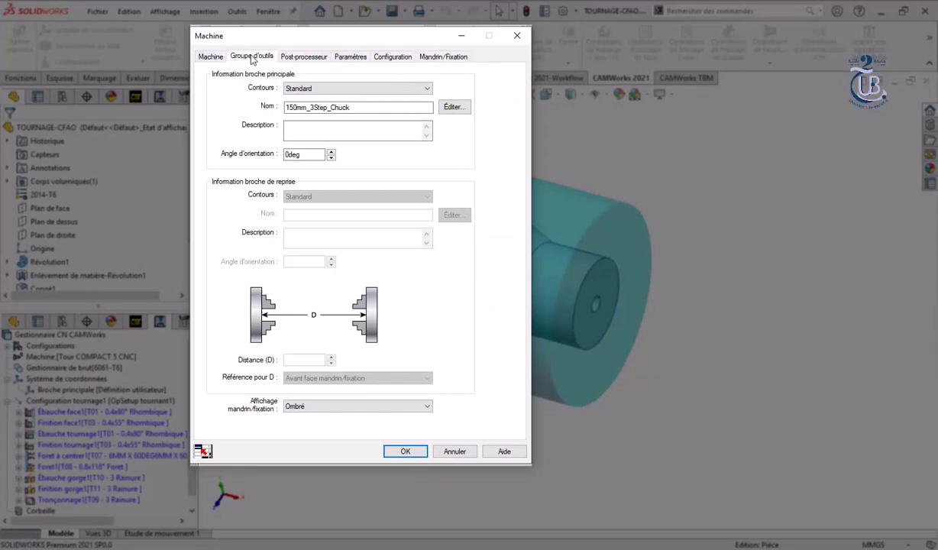
pyautogui.click(332, 352)
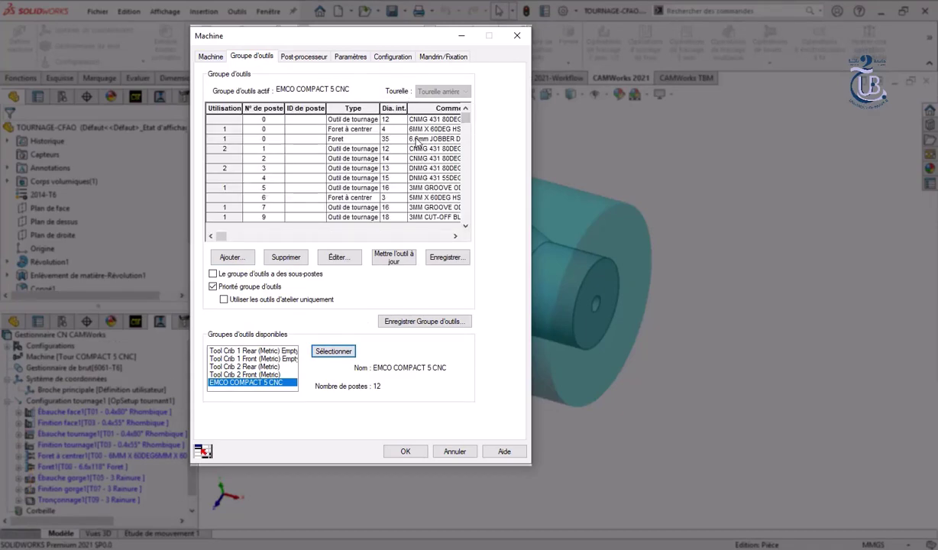
pyautogui.click(405, 451)
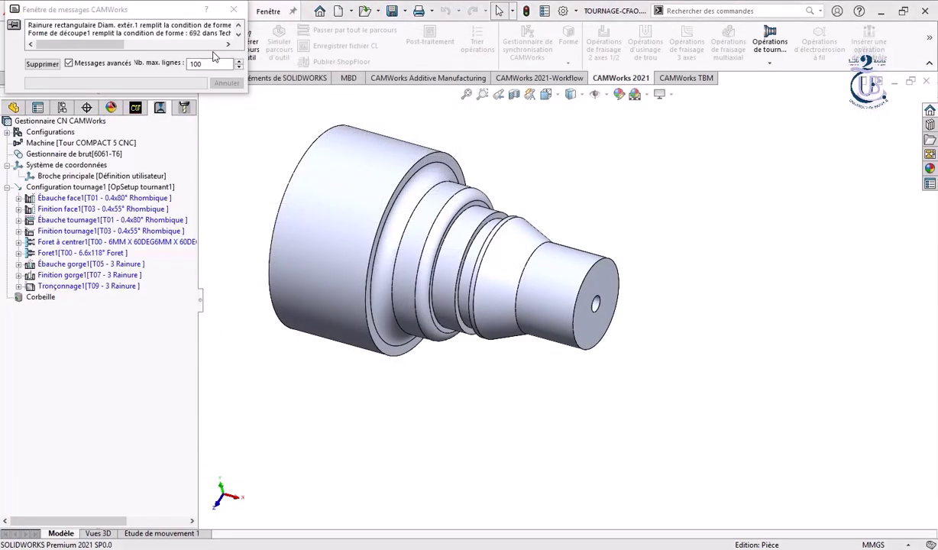
pyautogui.press('Return')
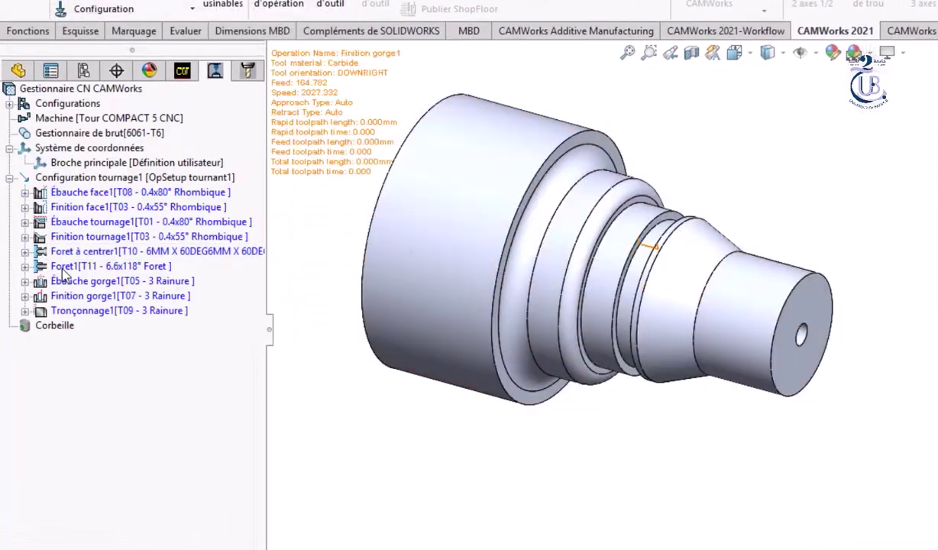
# Recheck the Foret1 drilling operation and its feature, along with the grooving operations, in the regenerated plan
pyautogui.click(20, 256)
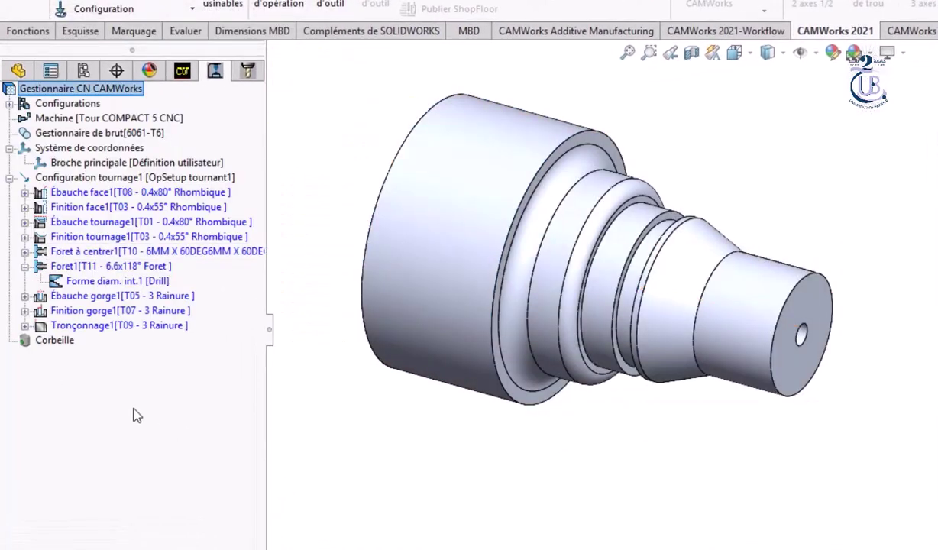
pyautogui.moveTo(68, 301)
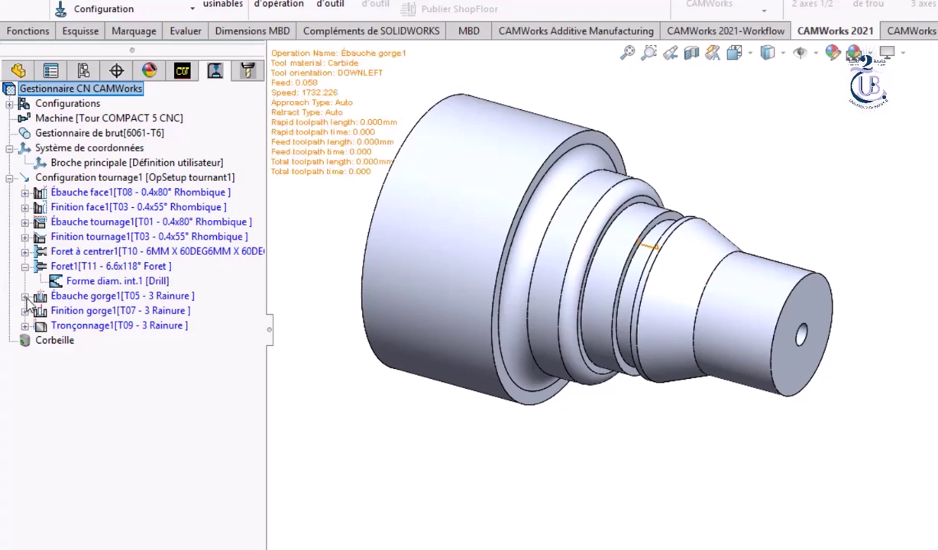
pyautogui.click(25, 265)
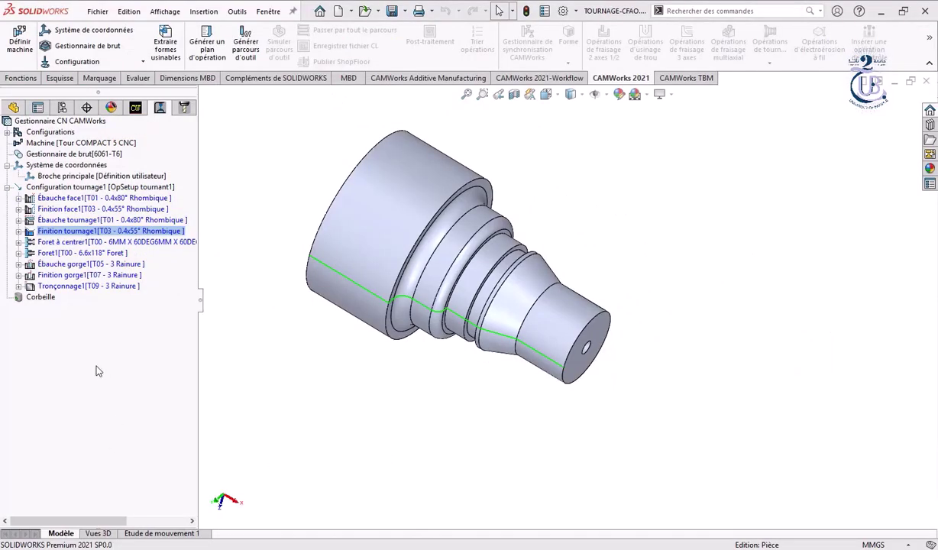
# Open the operation parameters of Finition tournage1 and examine its tool's station number, comment and assigned operations
pyautogui.click(18, 231)
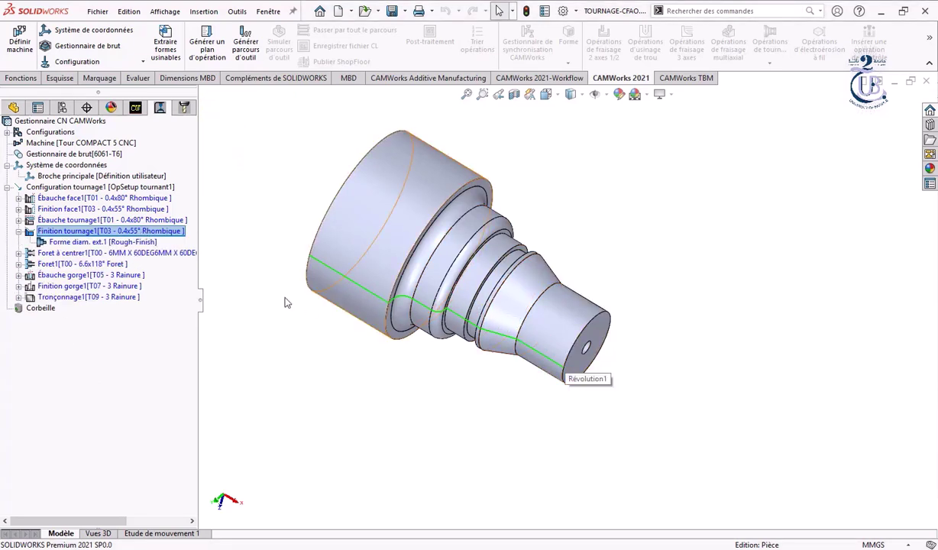
pyautogui.click(70, 242)
pyautogui.rightClick(152, 242)
pyautogui.click(199, 247)
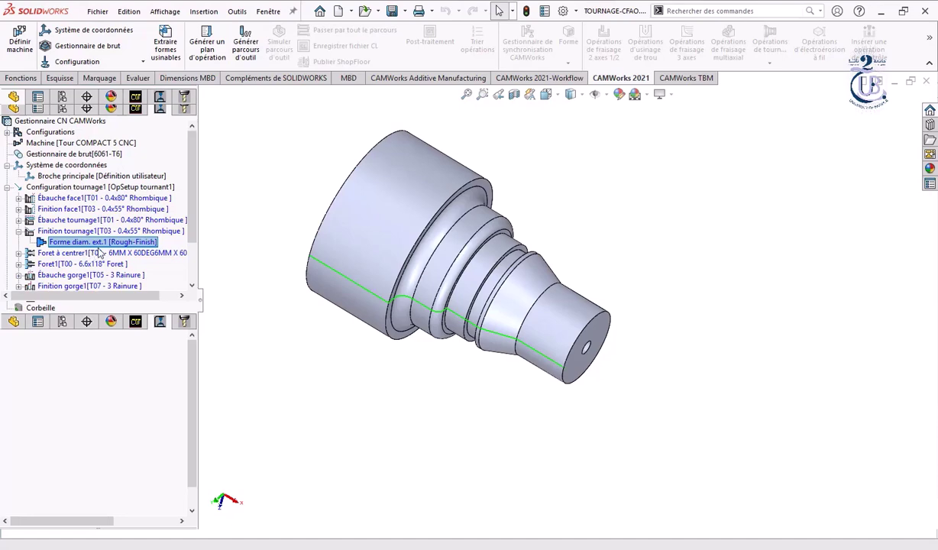
pyautogui.doubleClick(92, 243)
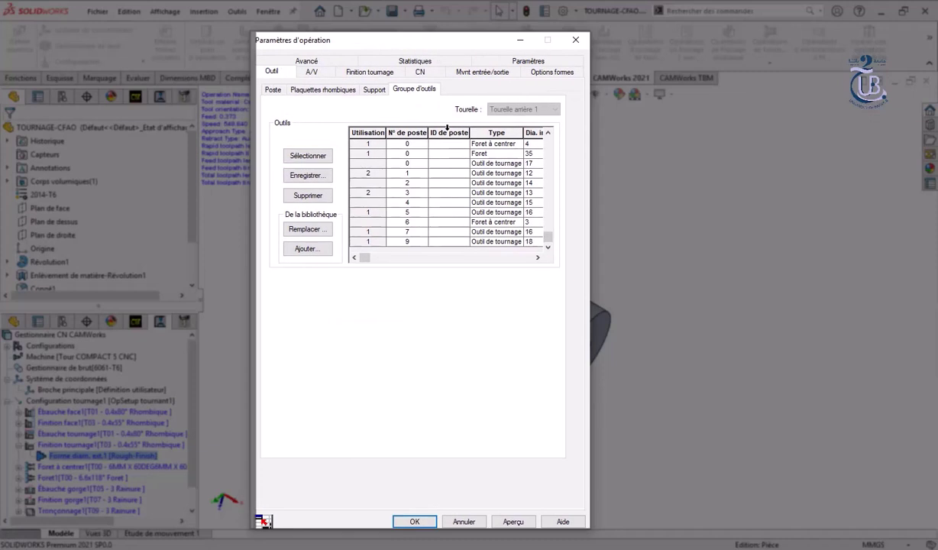
pyautogui.click(273, 74)
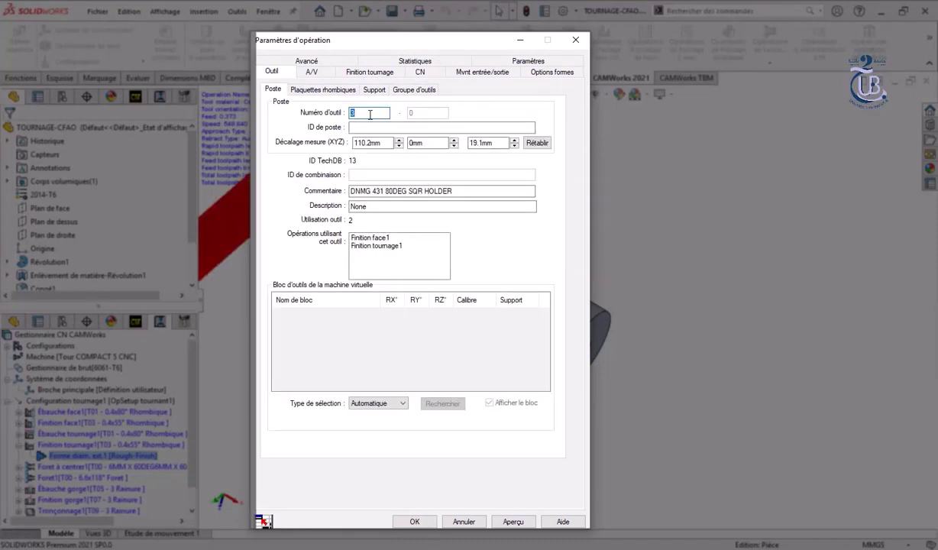
pyautogui.click(262, 521)
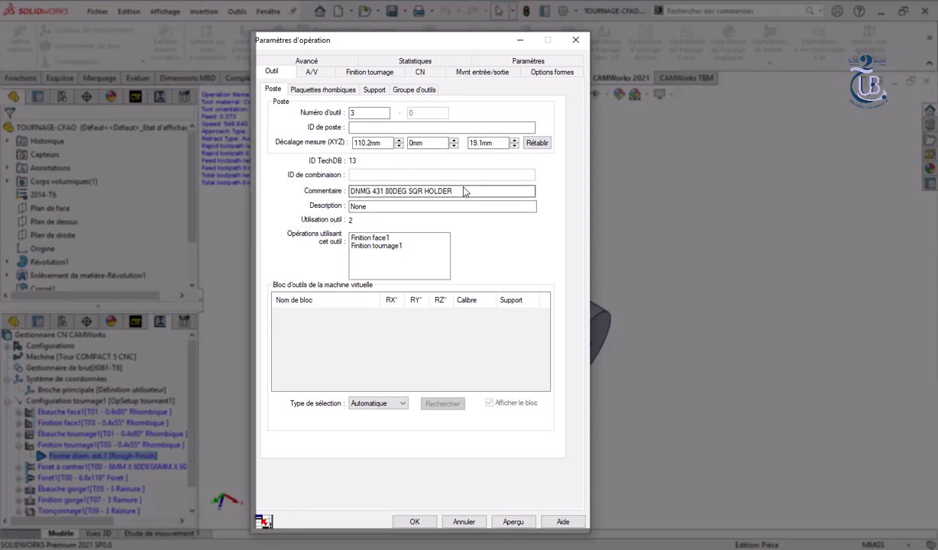
pyautogui.moveTo(459, 190); pyautogui.dragTo(349, 191)
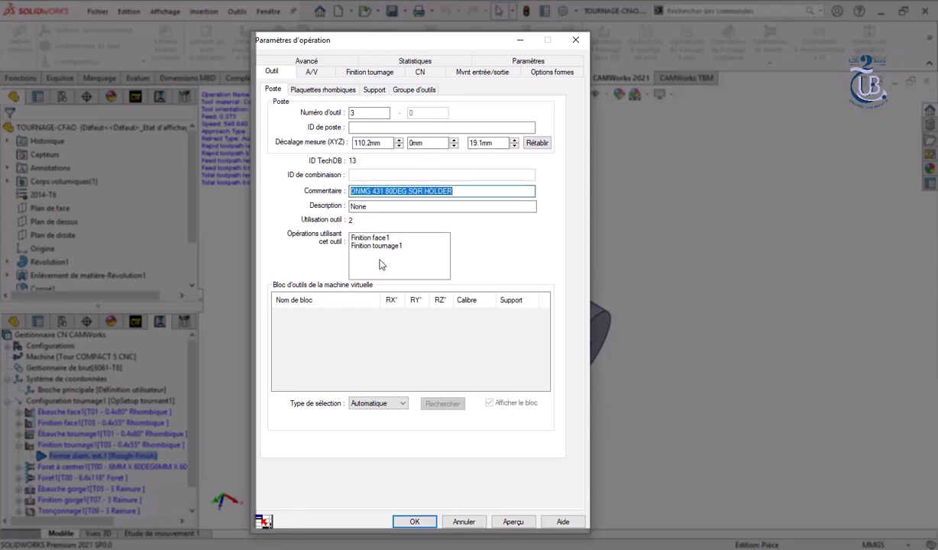
pyautogui.click(347, 242)
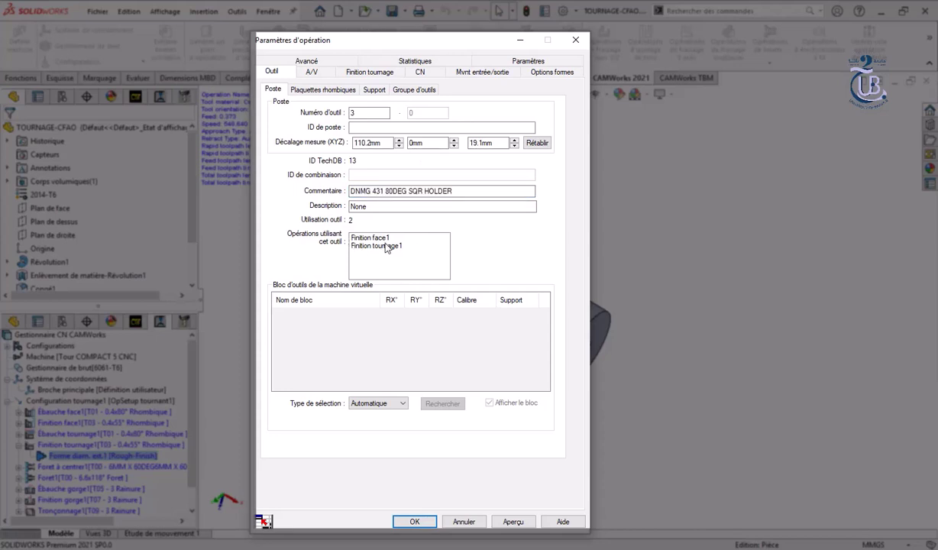
# Examine the rhombic insert's included angle and geometry, along with the holder's shape and orientation, for Finition tournage1
pyautogui.click(321, 91)
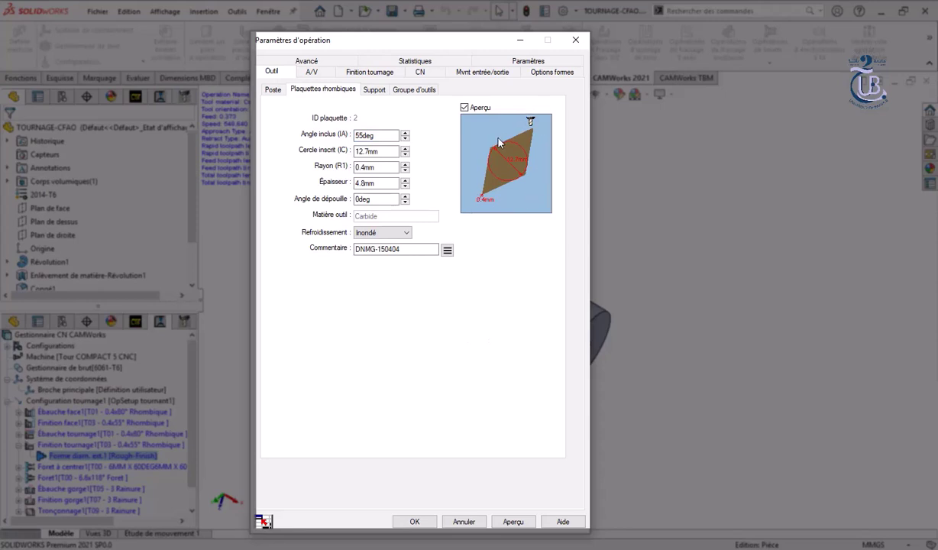
pyautogui.moveTo(363, 136); pyautogui.dragTo(355, 136)
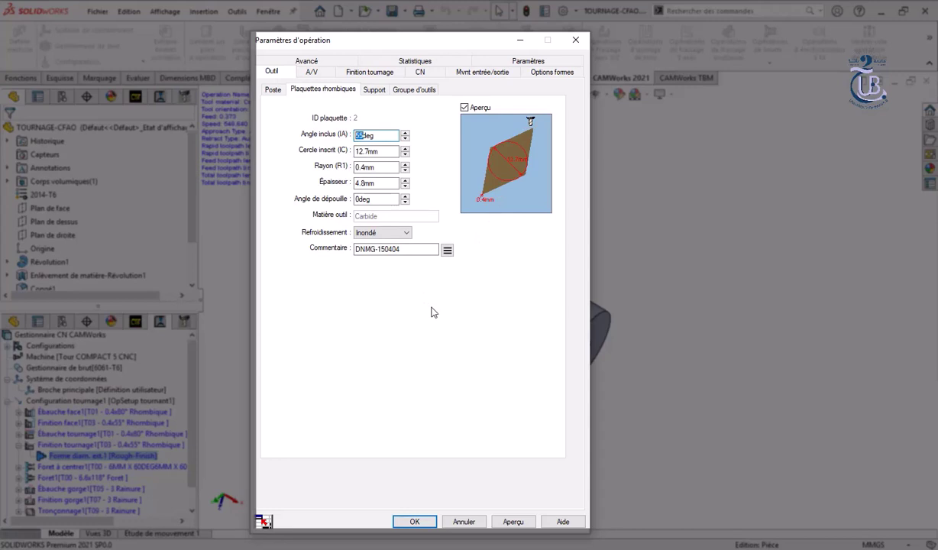
pyautogui.click(367, 89)
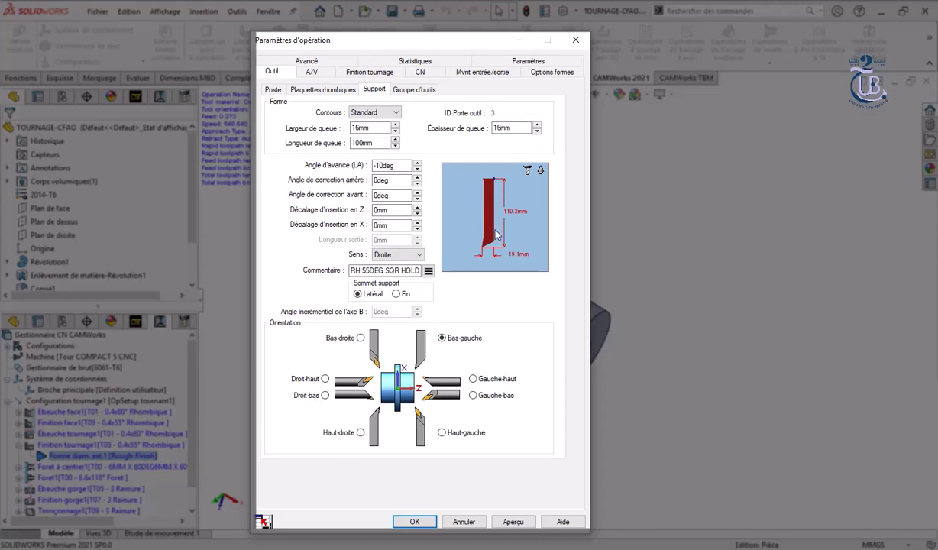
pyautogui.scroll(-3, 495, 230)
pyautogui.scroll(7, 495, 230)
pyautogui.scroll(-7, 495, 230)
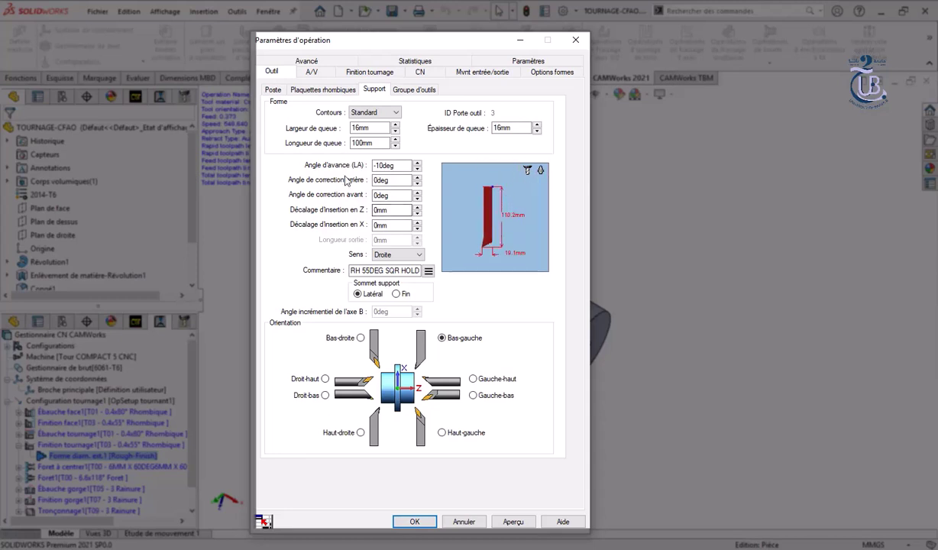
# Review the available tool group and the stock material, spindle speed and feed conditions of Finition tournage1
pyautogui.click(416, 90)
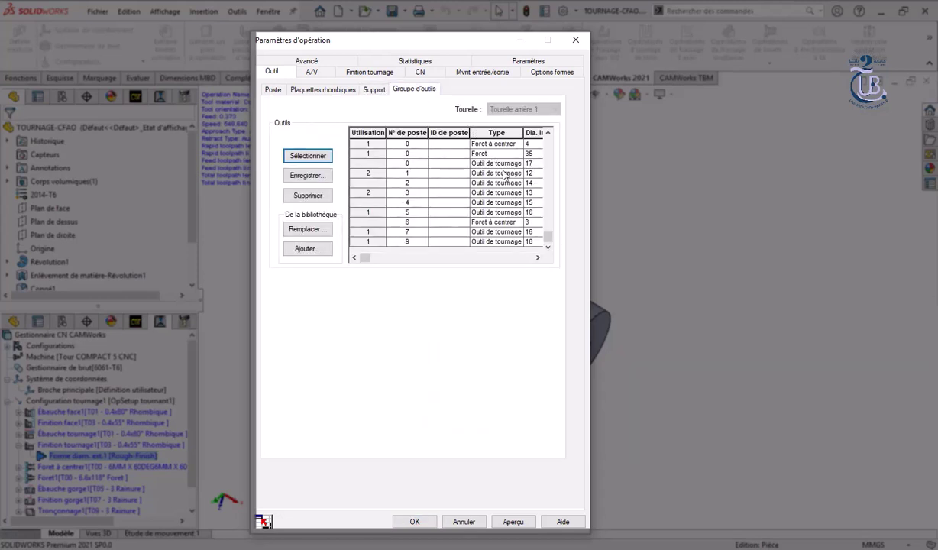
pyautogui.moveTo(364, 260)
pyautogui.mouseDown()
pyautogui.moveTo(465, 258)
pyautogui.moveTo(364, 259)
pyautogui.mouseUp()
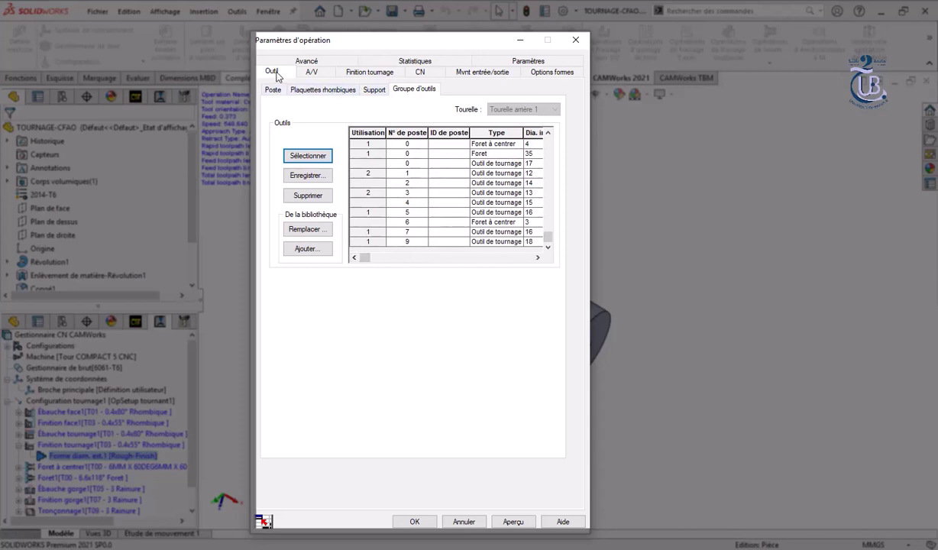
pyautogui.click(315, 73)
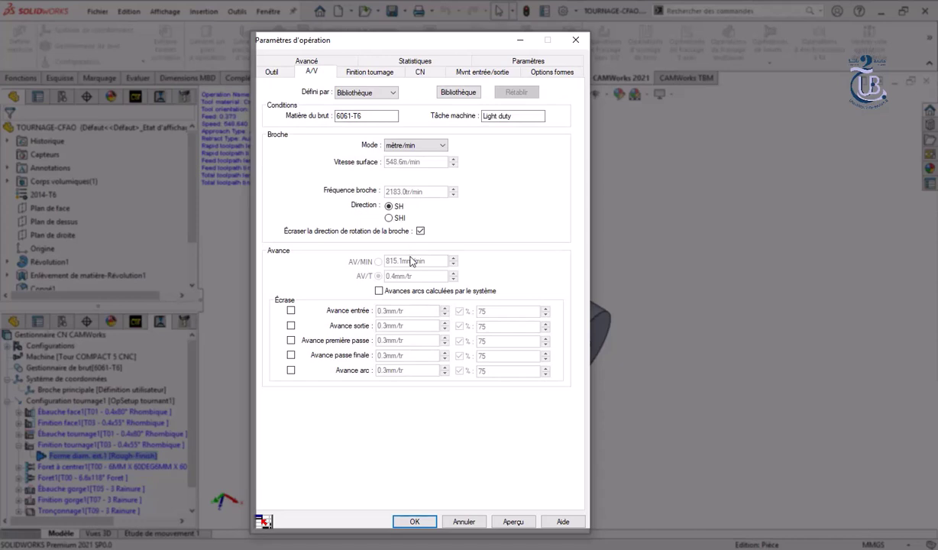
pyautogui.click(337, 116)
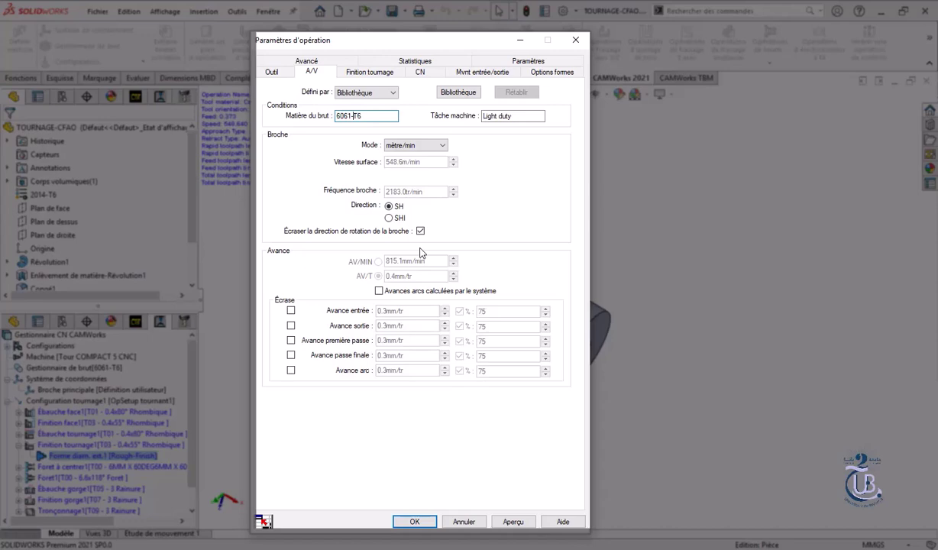
# Try the Descendre faces, Remonter faces and Diamètre et longueur cutting patterns for Finition tournage1, and restore Séquentiel
pyautogui.click(359, 72)
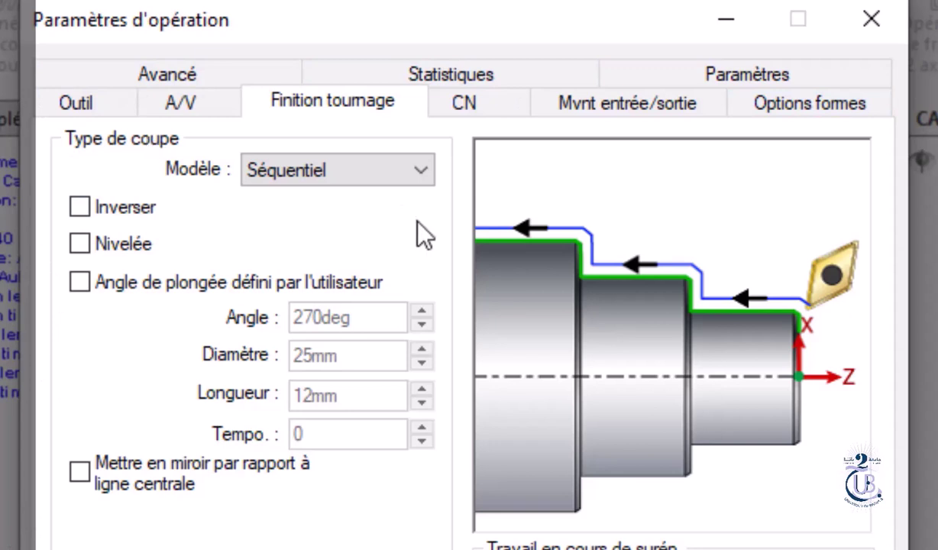
pyautogui.click(421, 172)
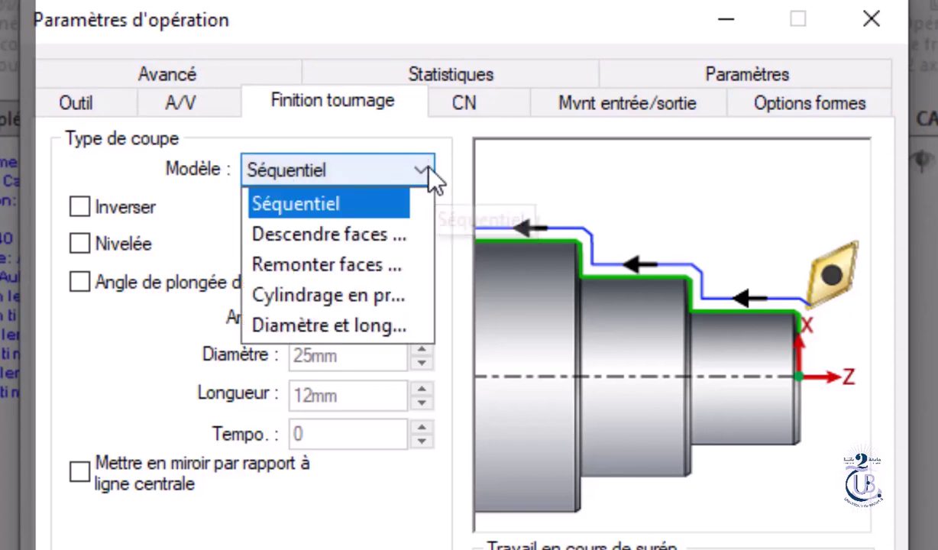
pyautogui.click(288, 234)
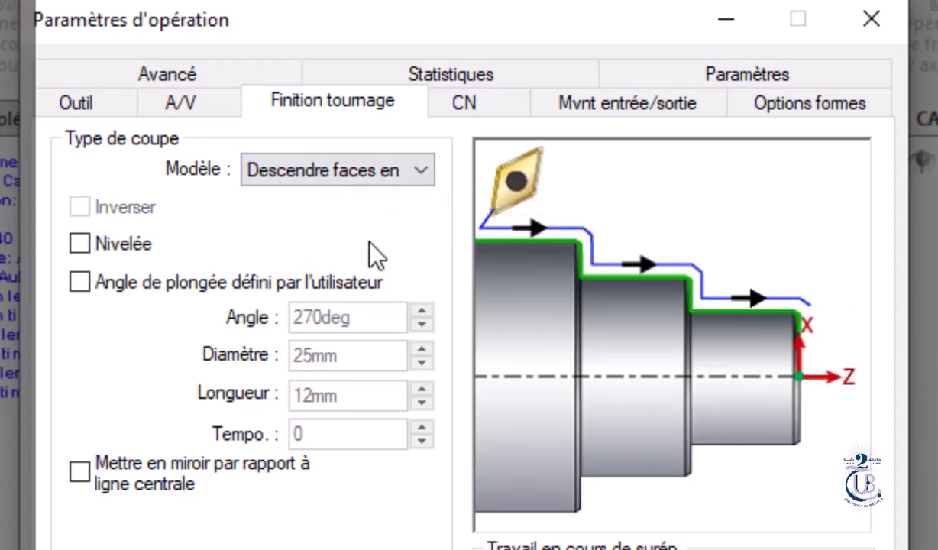
pyautogui.click(405, 171)
pyautogui.click(346, 268)
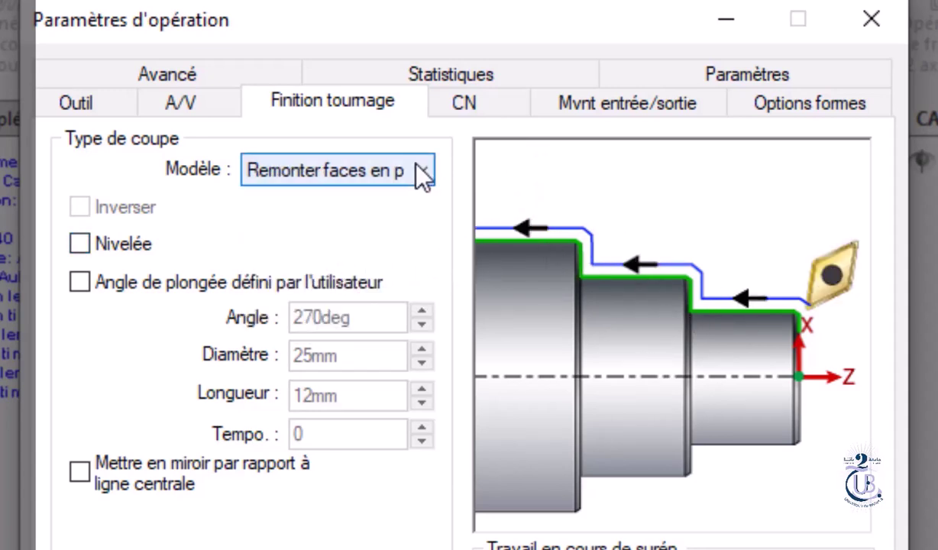
pyautogui.click(417, 170)
pyautogui.click(353, 231)
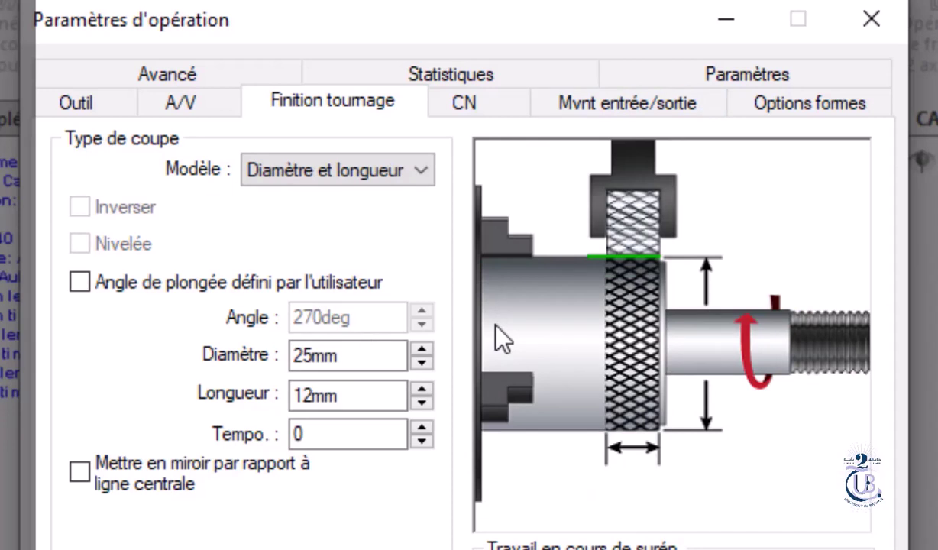
pyautogui.click(422, 171)
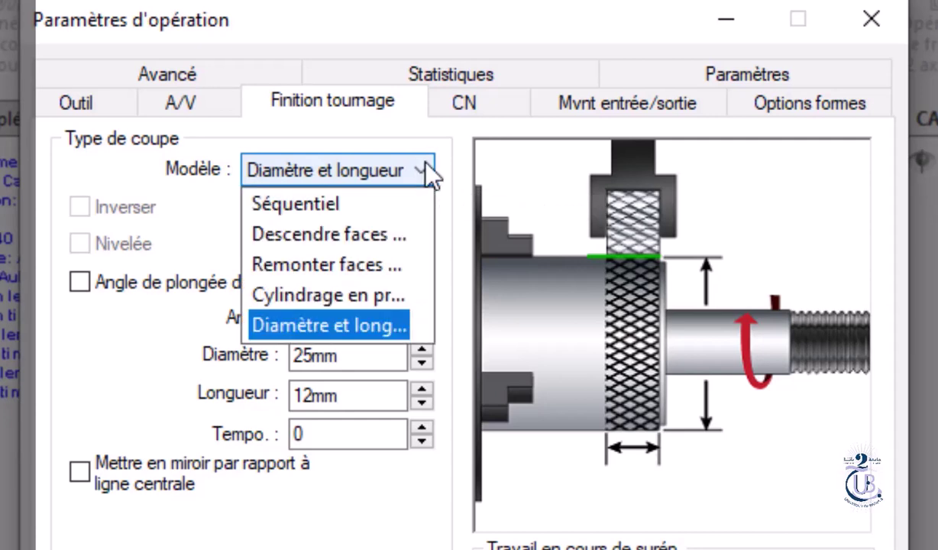
pyautogui.click(299, 205)
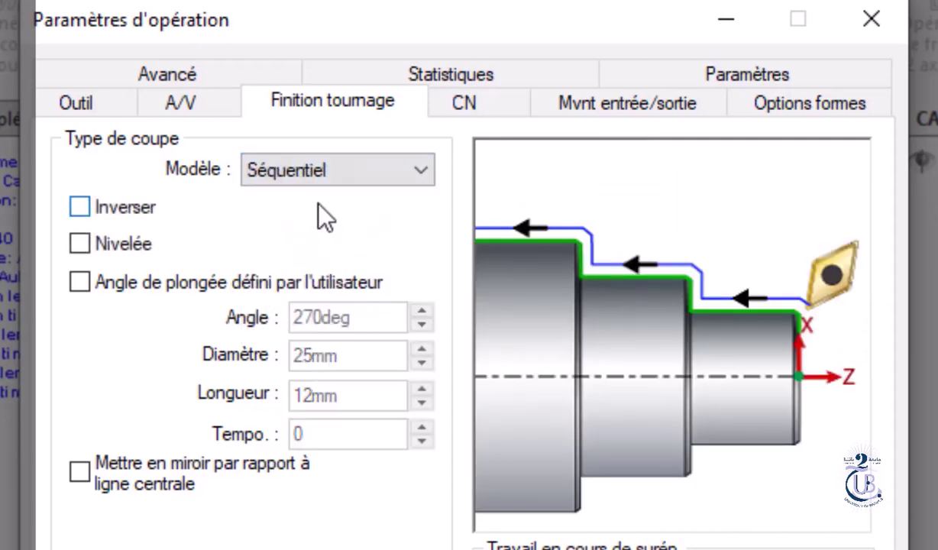
# Try the Inverser and Nivelée options on the Séquentiel finishing pattern and turn both off again
pyautogui.click(80, 206)
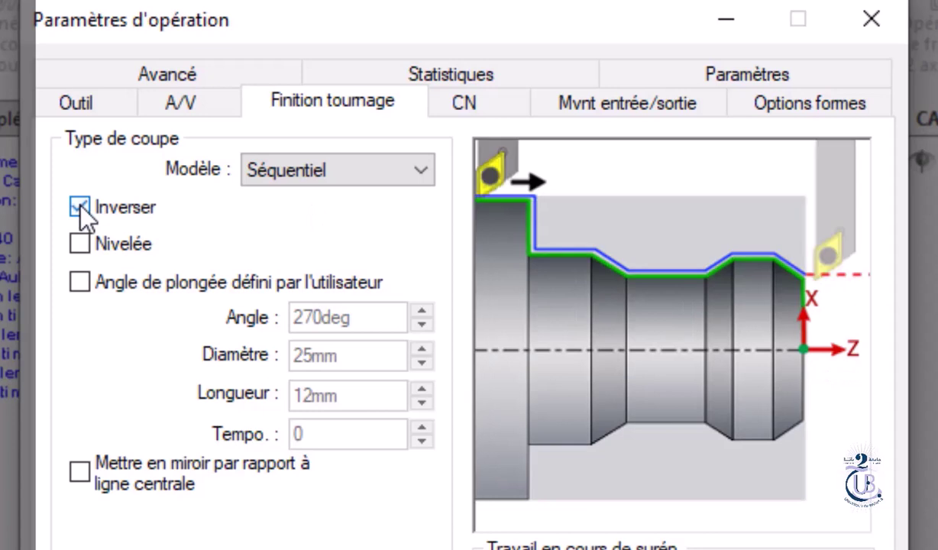
pyautogui.click(80, 244)
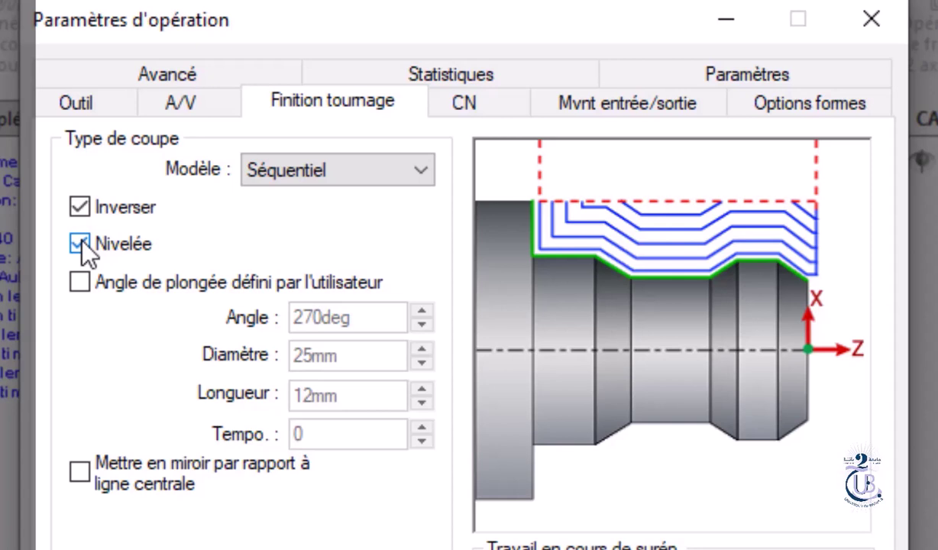
pyautogui.click(81, 244)
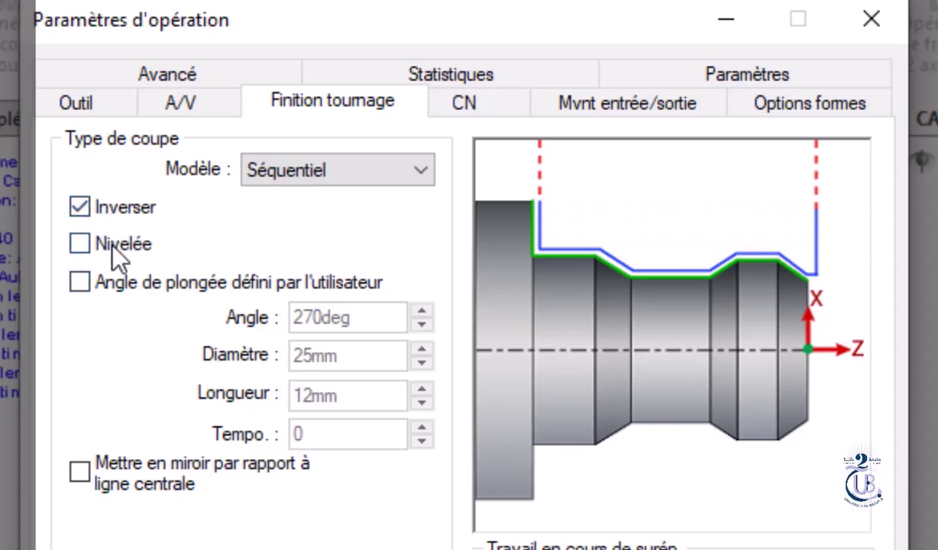
pyautogui.click(80, 207)
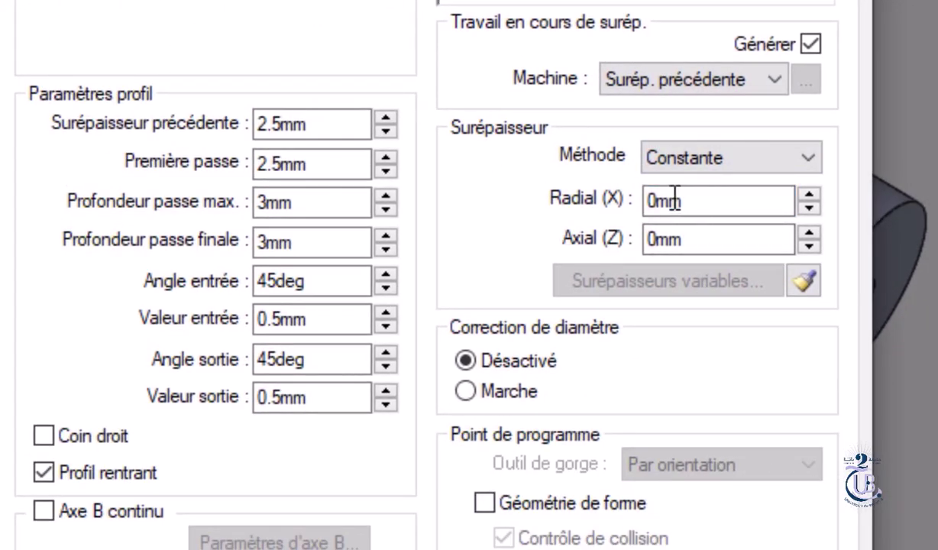
# Examine the radial (X) and axial (Z) finishing allowances of Finition tournage1
pyautogui.moveTo(704, 200); pyautogui.dragTo(630, 200)
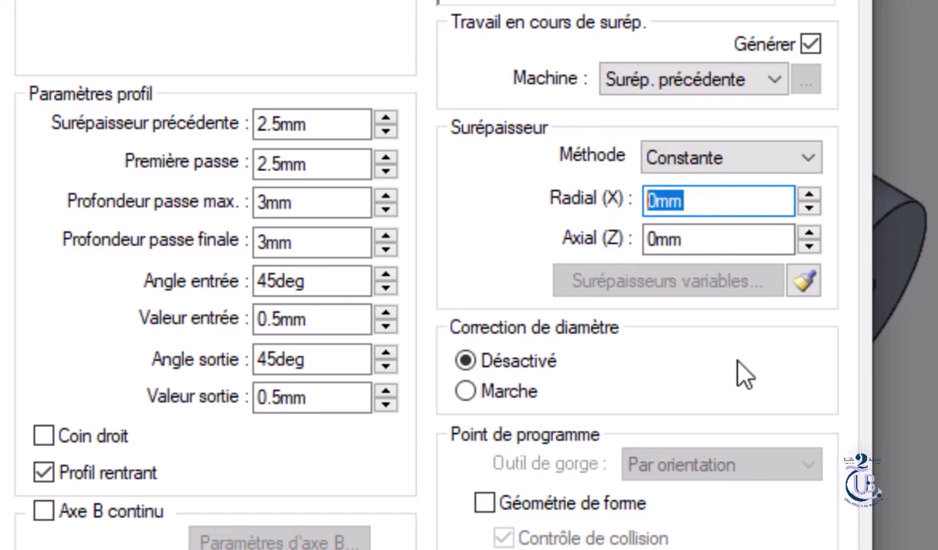
pyautogui.click(680, 233)
pyautogui.click(691, 201)
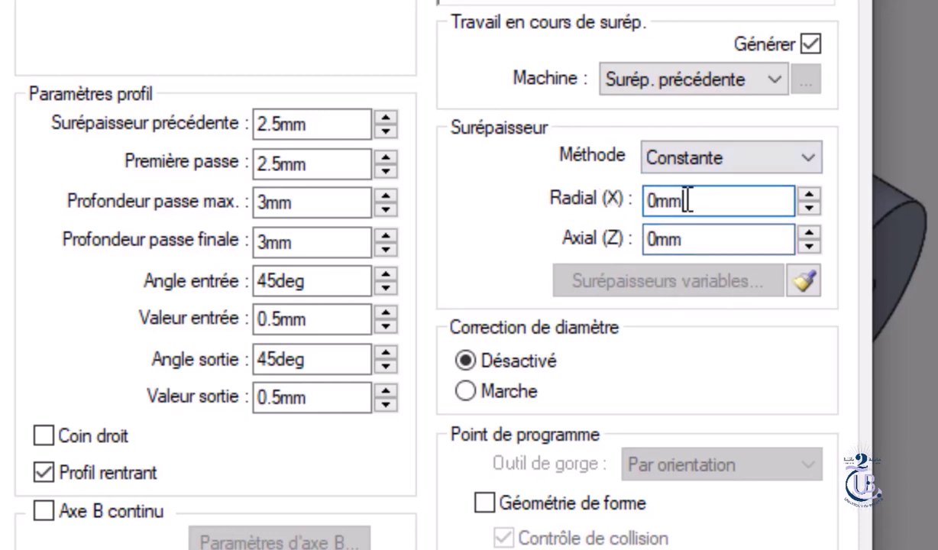
pyautogui.click(670, 238)
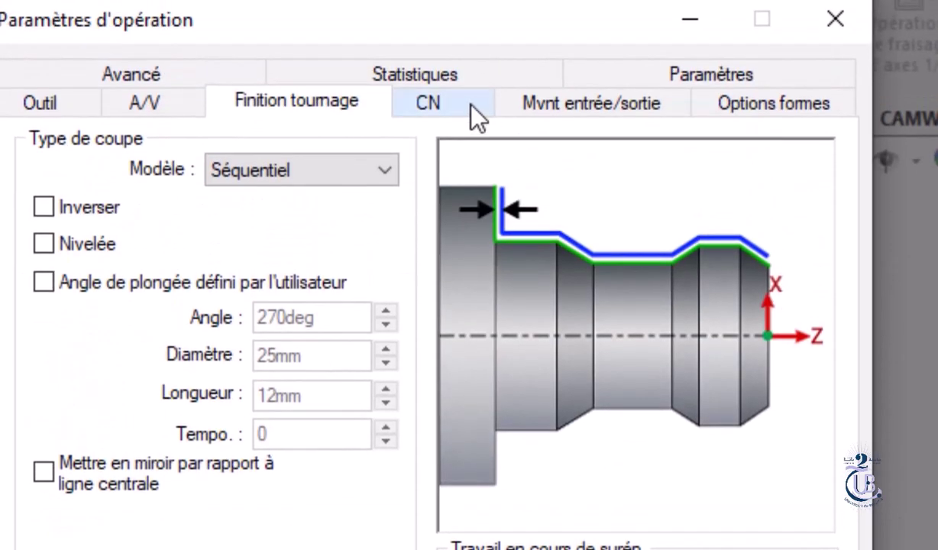
# Review the approach and retract, entry/exit movement, feature and advanced settings of Finition tournage1, and close its parameters
pyautogui.click(449, 110)
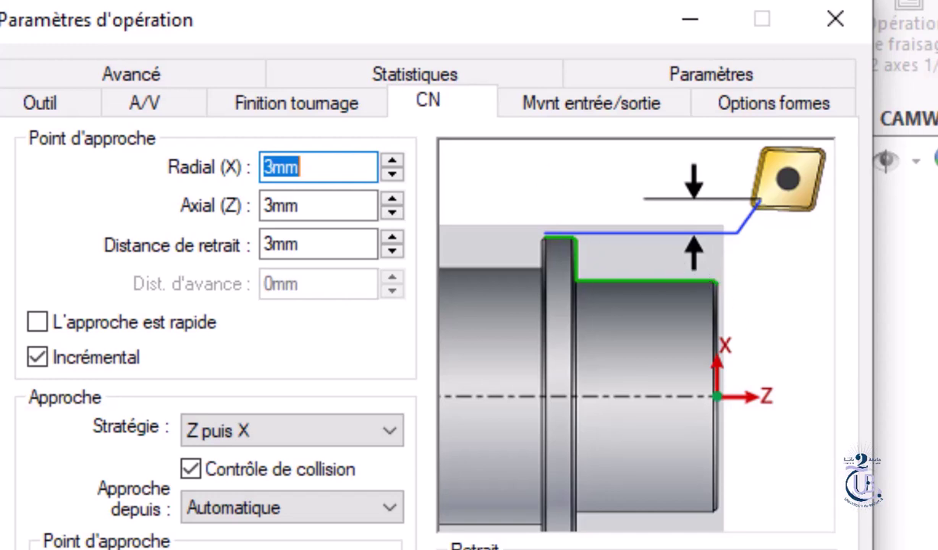
pyautogui.click(574, 104)
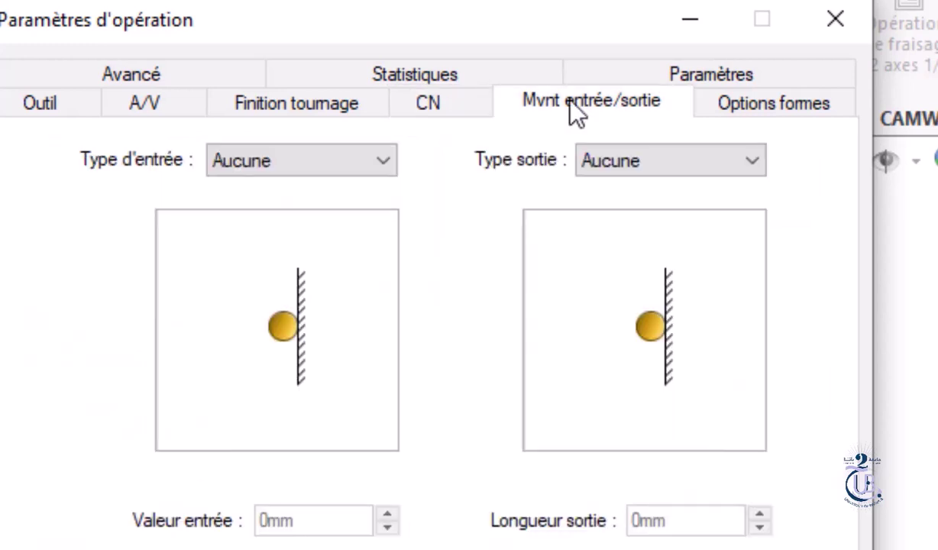
pyautogui.click(744, 106)
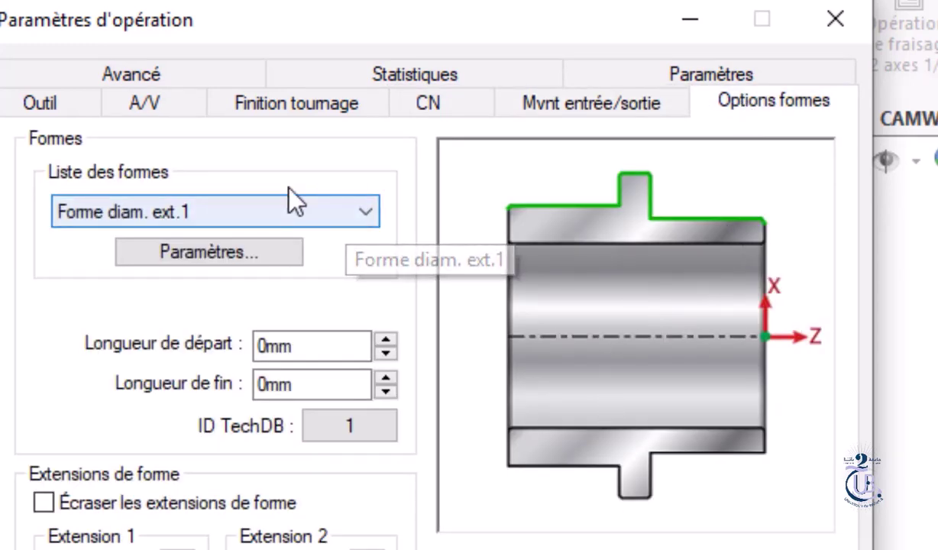
pyautogui.click(362, 217)
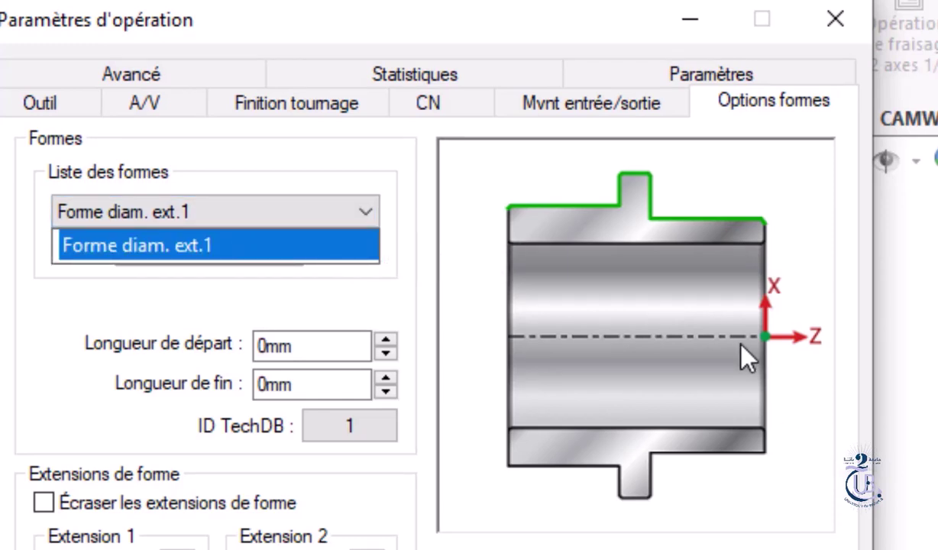
pyautogui.click(177, 71)
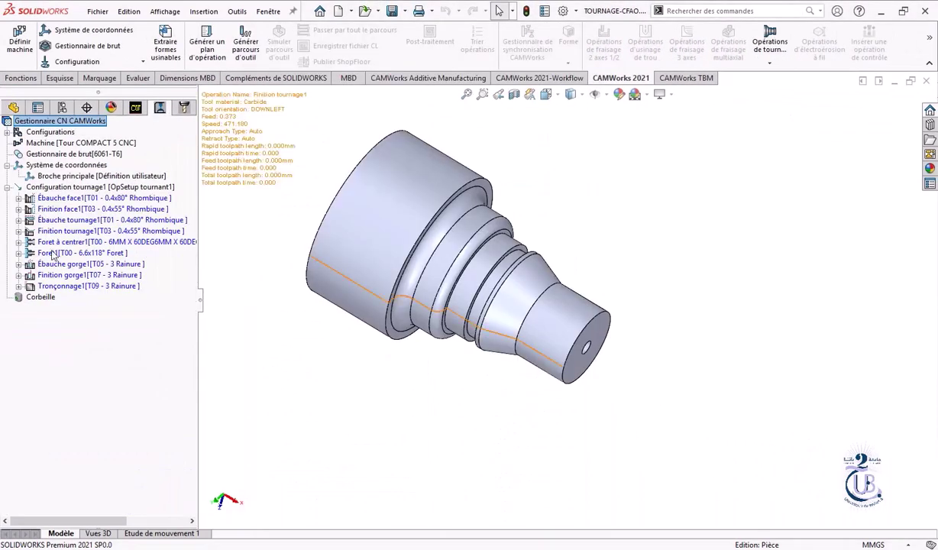
# Open the Finition gorge1 parameters and examine its tool station settings and the grooving tool in the model
pyautogui.click(18, 275)
pyautogui.rightClick(78, 287)
pyautogui.click(120, 299)
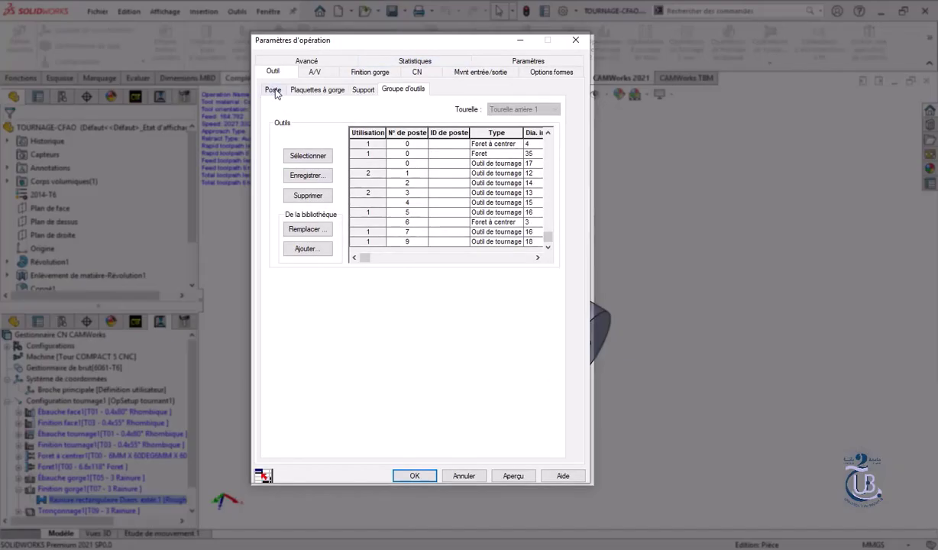
pyautogui.click(273, 90)
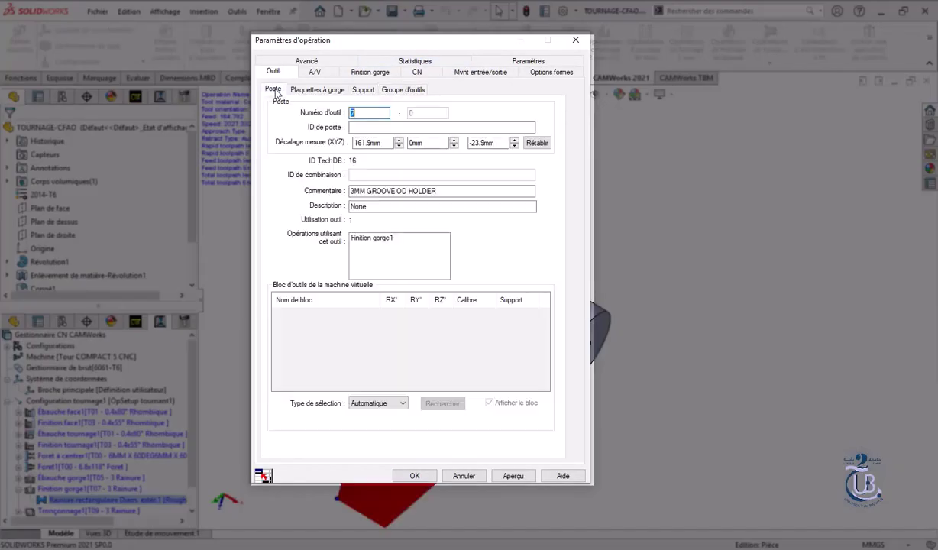
pyautogui.click(264, 475)
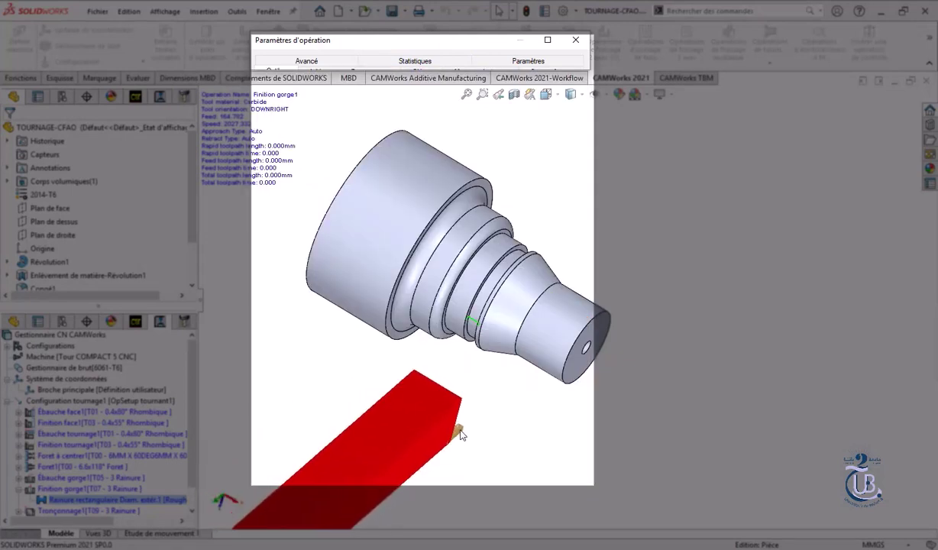
pyautogui.moveTo(460, 433)
pyautogui.mouseDown(button='middle')
pyautogui.moveTo(439, 439)
pyautogui.moveTo(368, 394)
pyautogui.moveTo(427, 404)
pyautogui.moveTo(450, 432)
pyautogui.moveTo(466, 432)
pyautogui.mouseUp(button='middle')
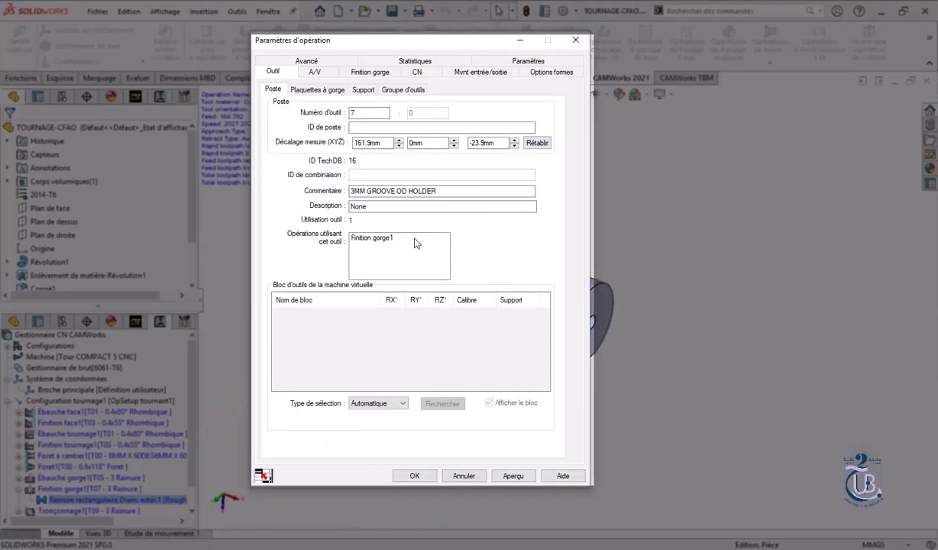
# Review the groove insert dimensions, the holder shape and orientation, and the tool group used for Finition gorge1
pyautogui.click(315, 90)
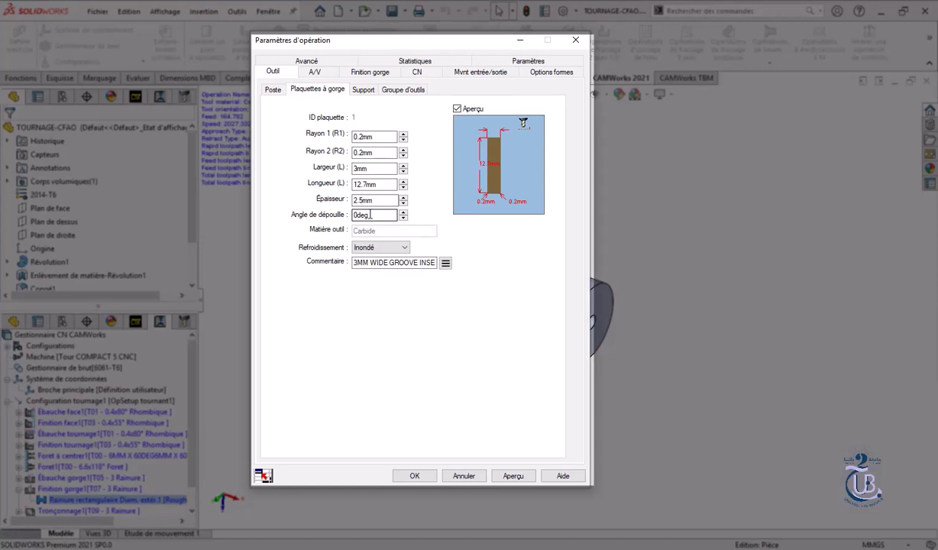
pyautogui.click(363, 90)
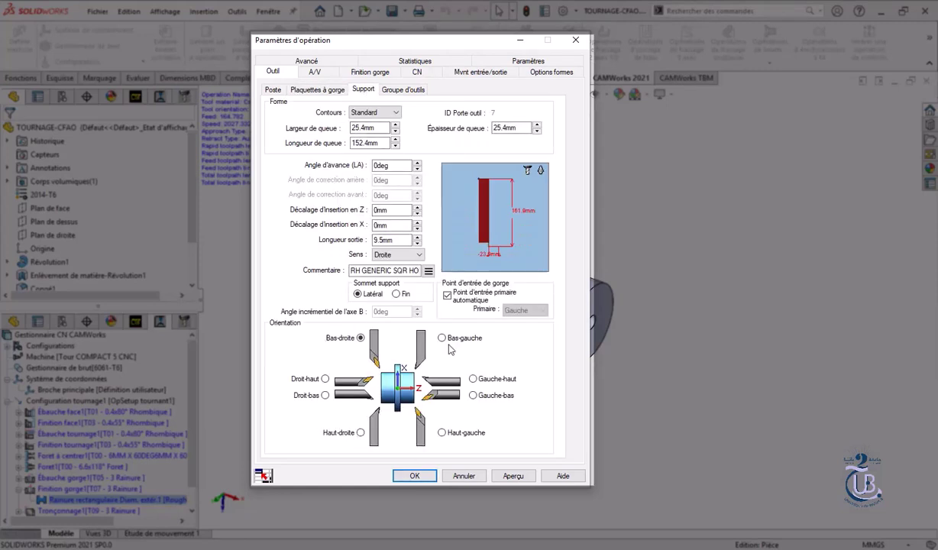
pyautogui.click(405, 92)
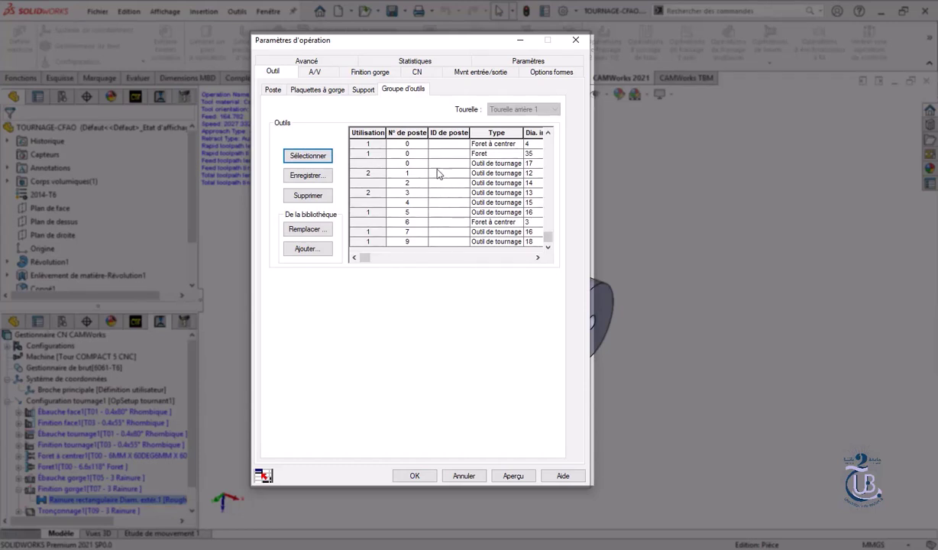
# Turn on Nivelée cutting for Finition gorge1 and set the groove tool's program point to Centre
pyautogui.click(370, 72)
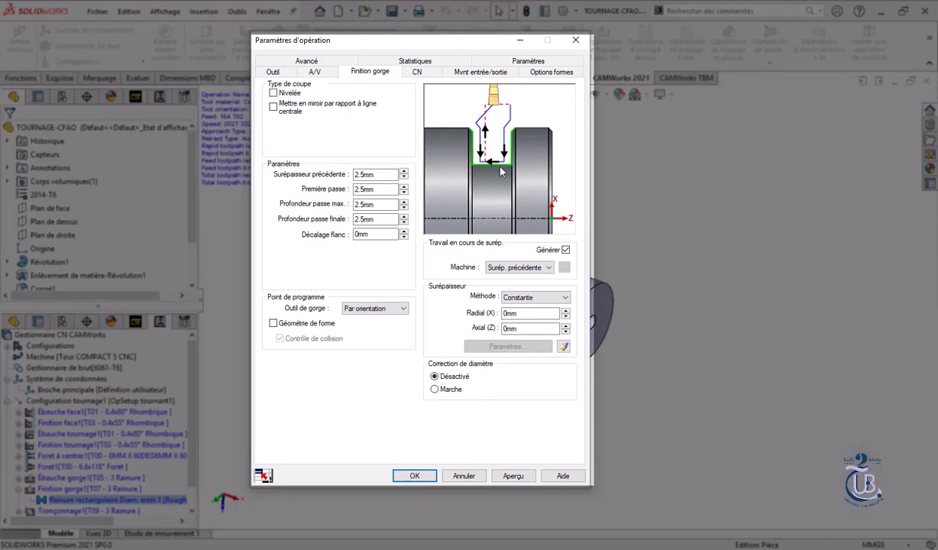
pyautogui.click(273, 93)
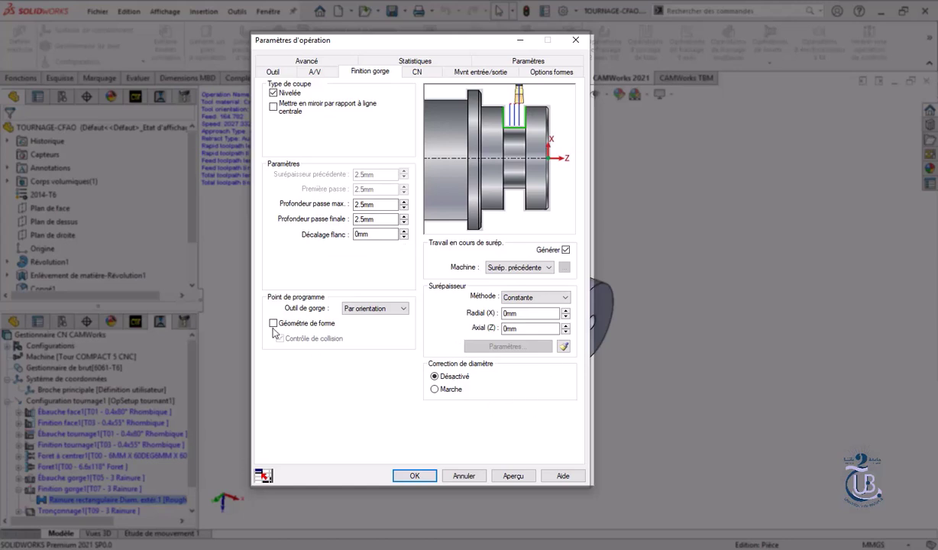
pyautogui.click(348, 311)
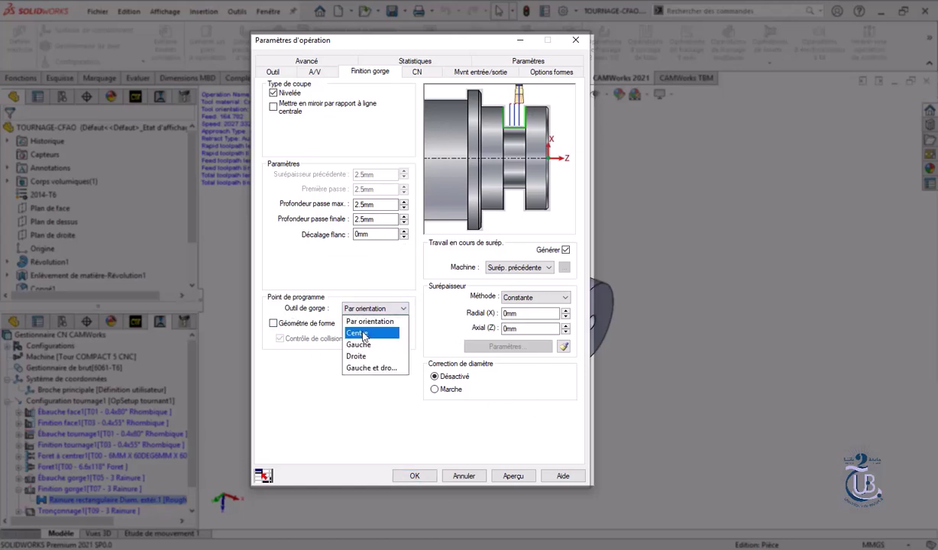
pyautogui.click(356, 331)
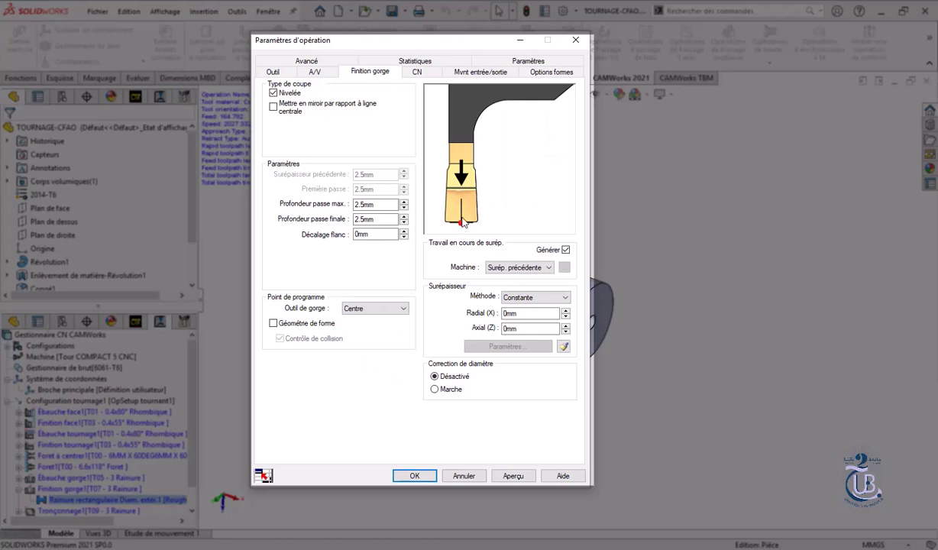
# Try the Gauche, Droite and Gauche et droite program points for the groove tool, and restore Centre
pyautogui.click(394, 308)
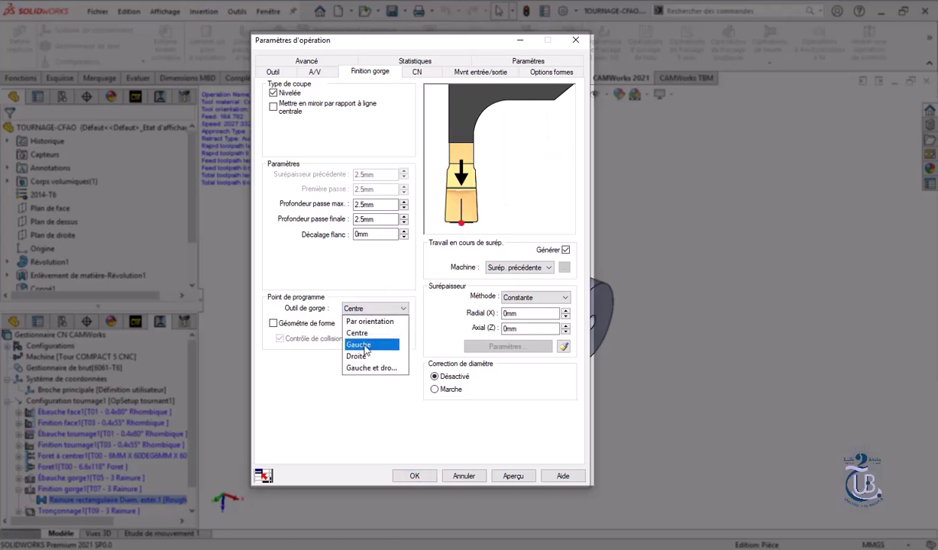
pyautogui.click(361, 346)
pyautogui.click(396, 308)
pyautogui.click(373, 356)
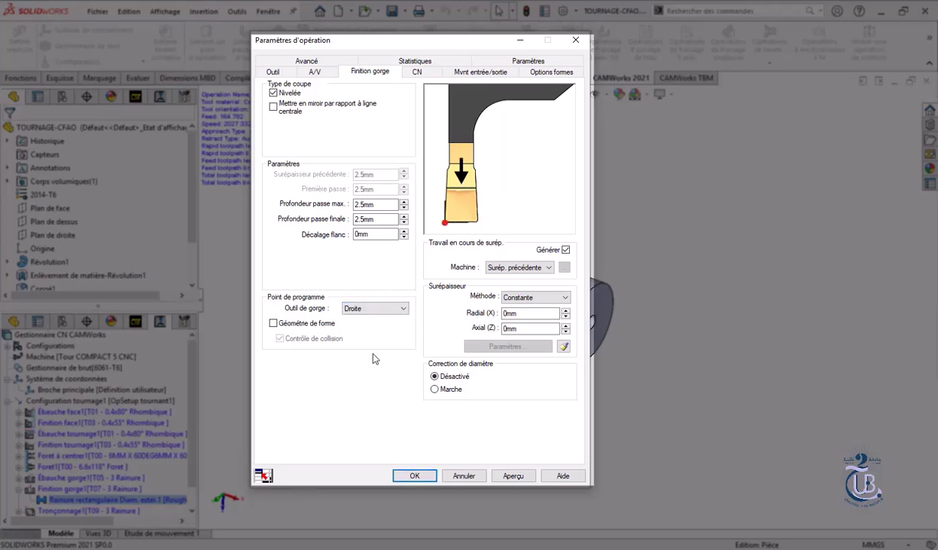
pyautogui.click(386, 307)
pyautogui.click(375, 367)
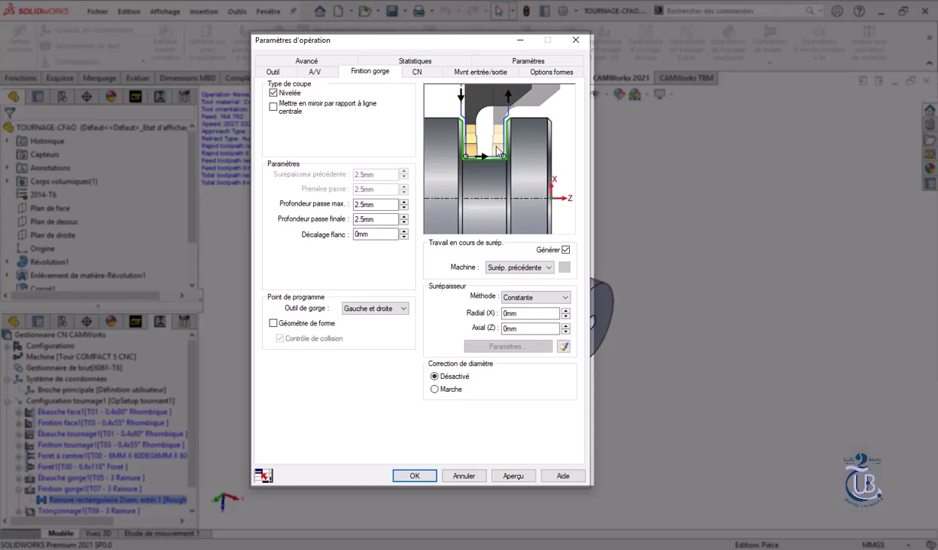
pyautogui.click(403, 308)
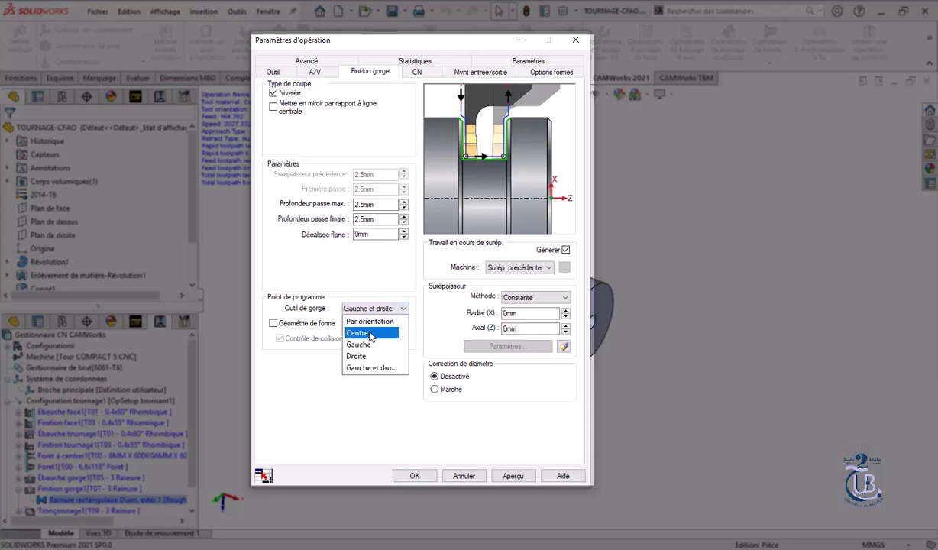
pyautogui.click(369, 336)
# Review the approach and retract, entry/exit movement and feature option settings of Finition gorge1, and accept its parameters
pyautogui.click(421, 72)
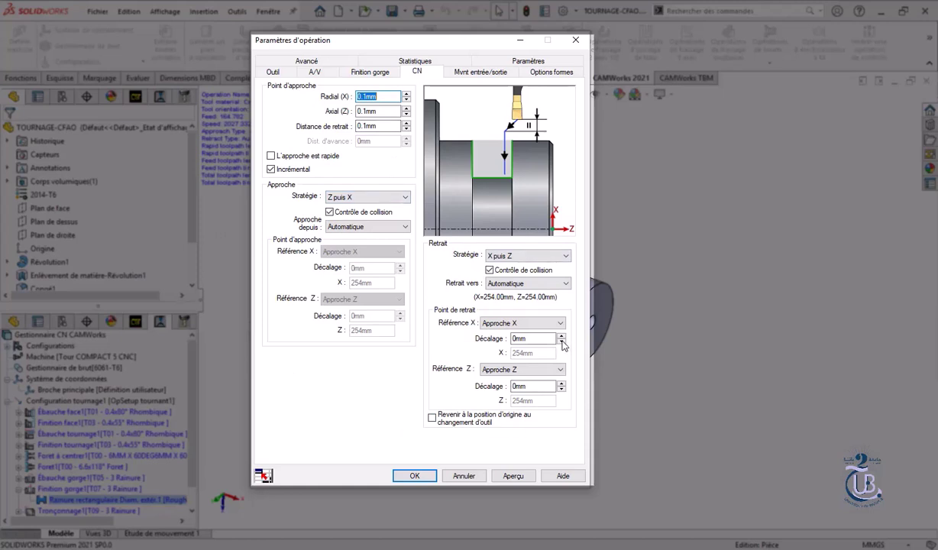
pyautogui.click(472, 72)
pyautogui.click(545, 73)
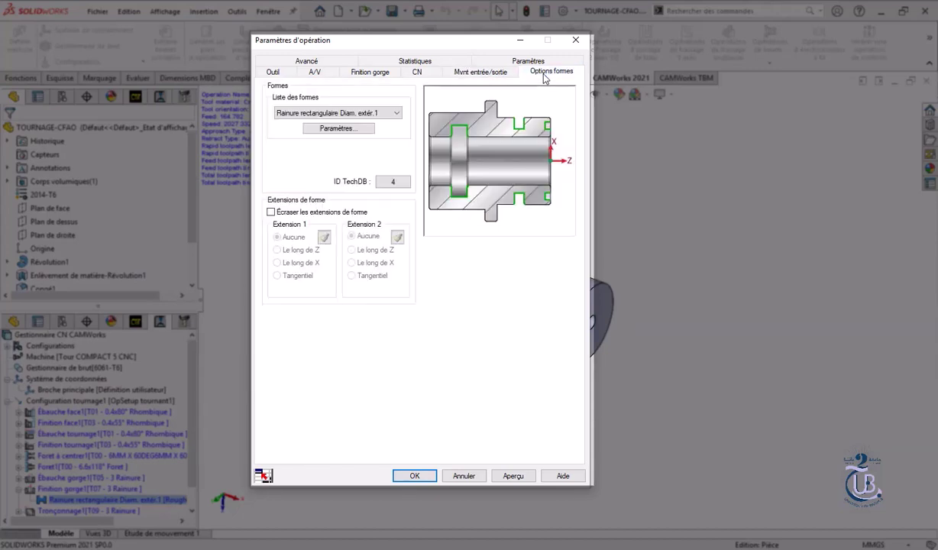
pyautogui.click(272, 72)
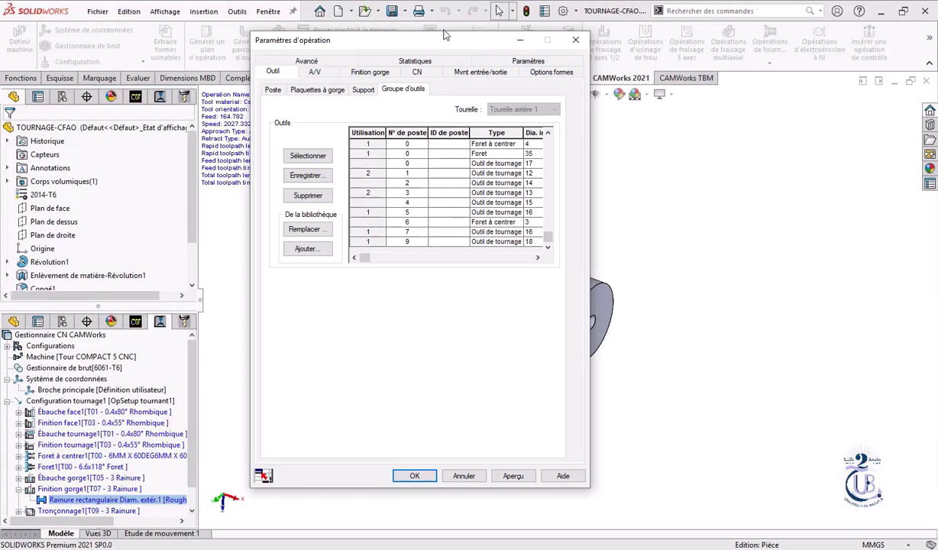
pyautogui.moveTo(447, 48); pyautogui.dragTo(524, 42)
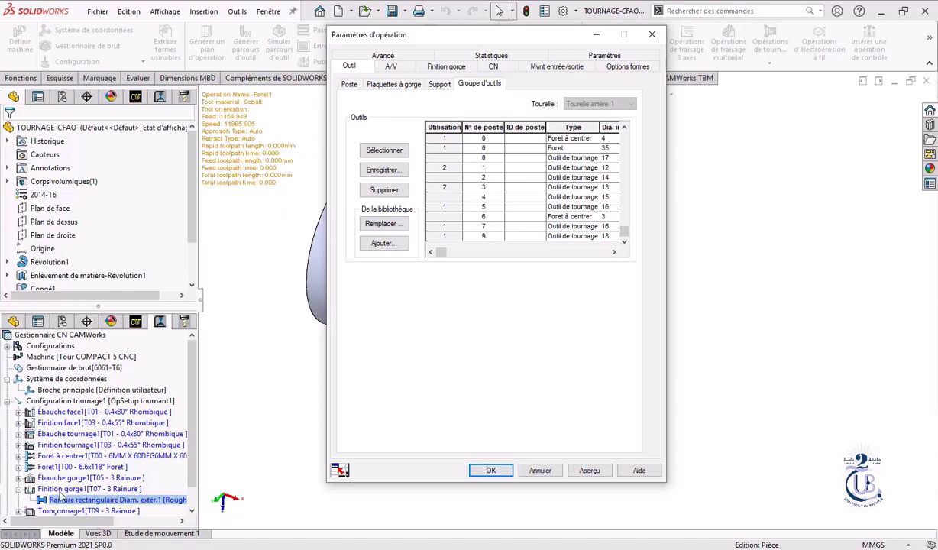
pyautogui.click(491, 470)
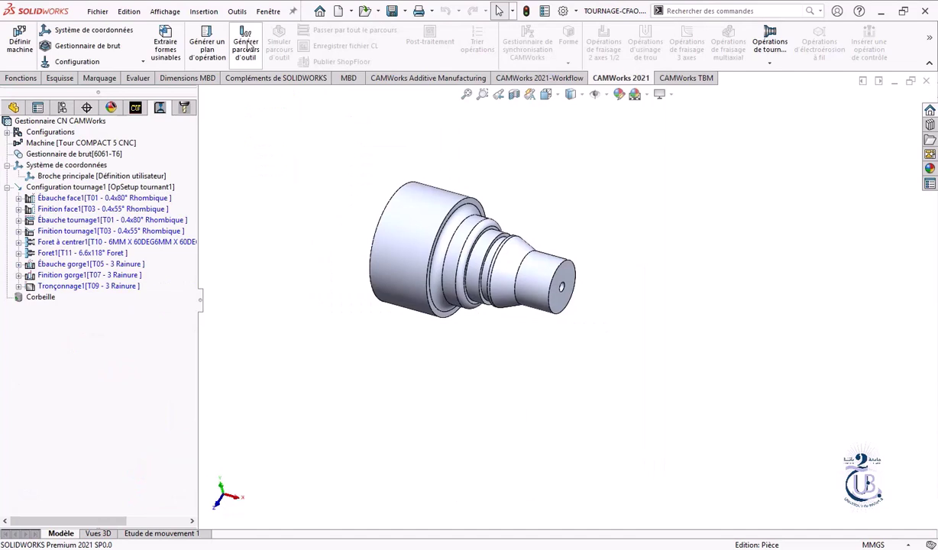
# Generate the toolpaths for the turning operations of the setup
pyautogui.click(246, 46)
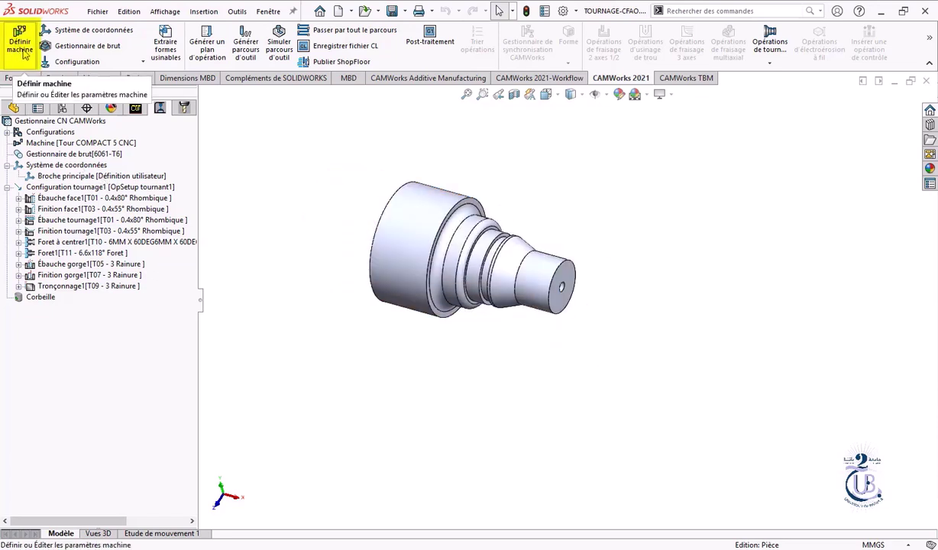
# Set the machine's turning feature section plane to Plan/Face type using Plan de dessus, and rebuild
pyautogui.click(26, 53)
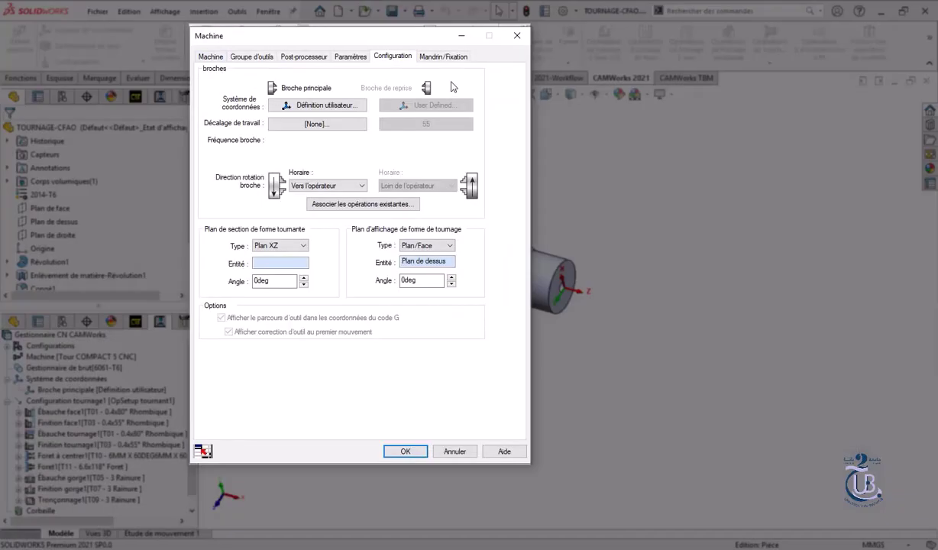
pyautogui.click(294, 245)
pyautogui.click(284, 265)
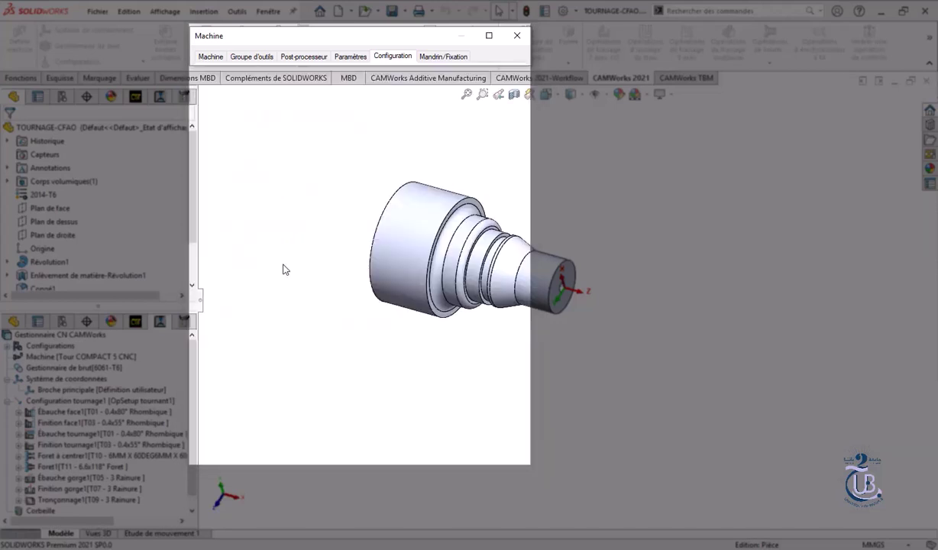
pyautogui.click(54, 224)
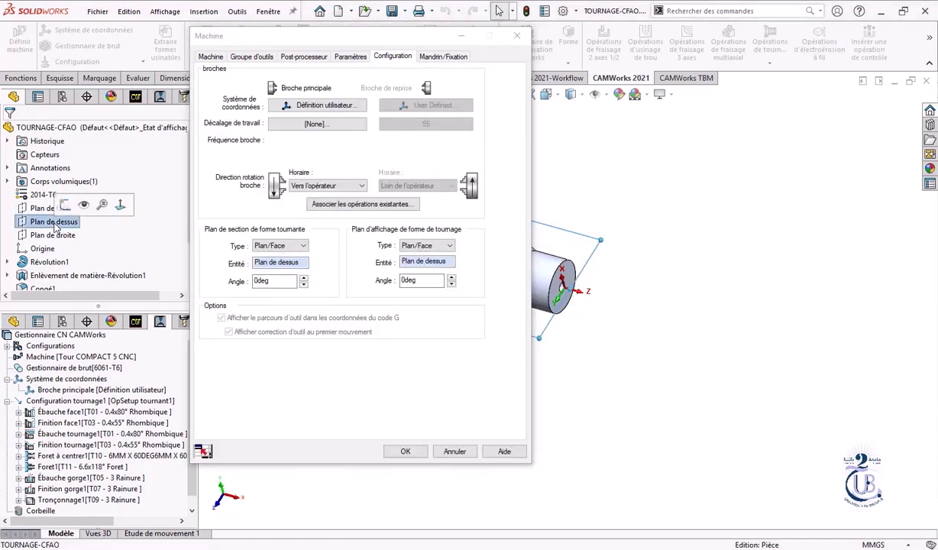
pyautogui.click(405, 451)
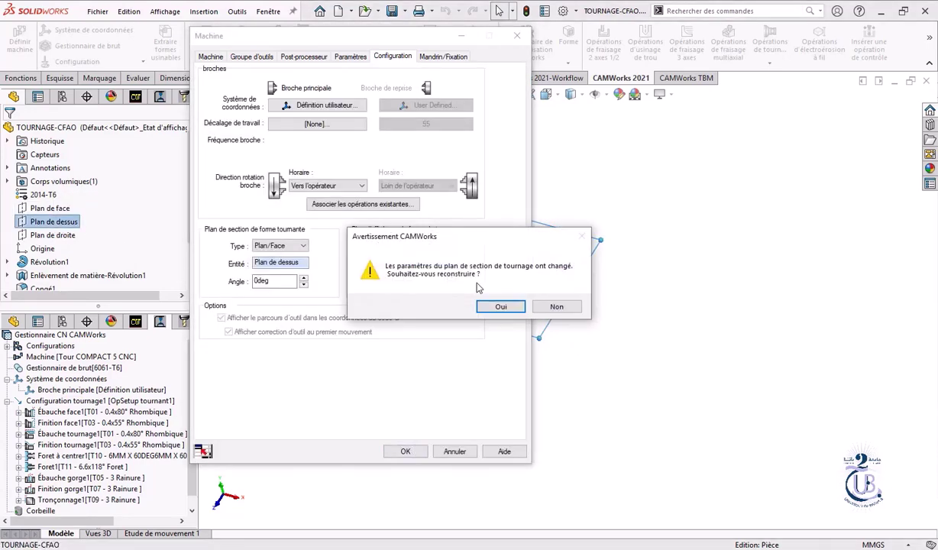
pyautogui.click(497, 306)
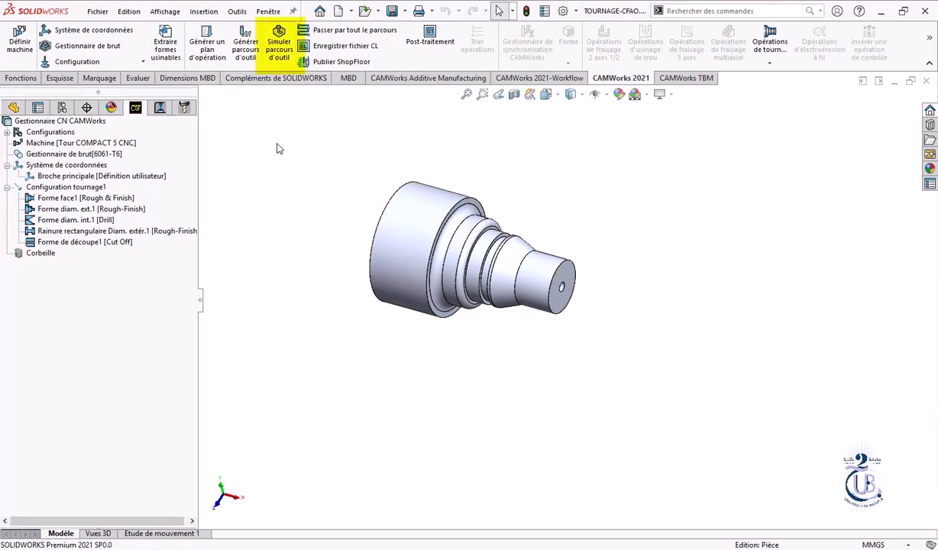
# Simulate the toolpaths, restart the simulation so the new settings are applied, and close it
pyautogui.click(279, 48)
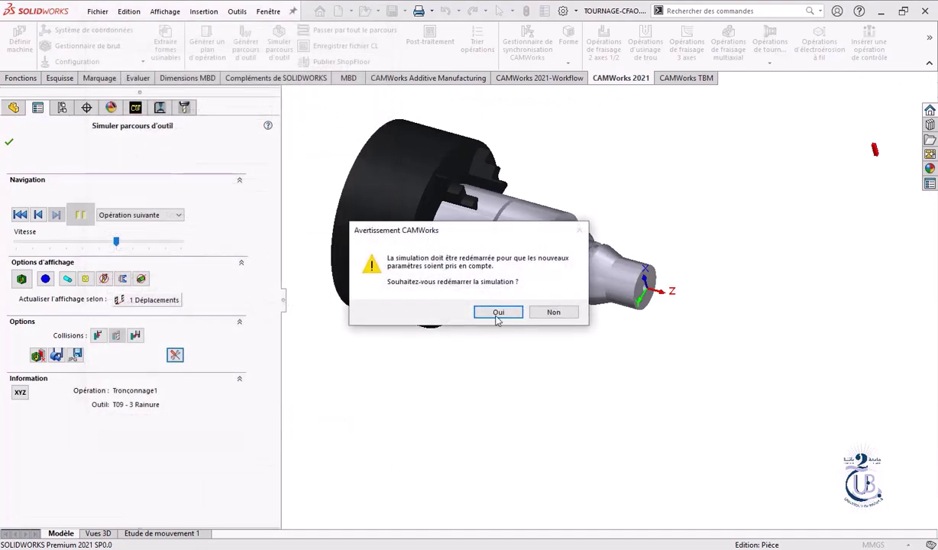
pyautogui.click(497, 315)
pyautogui.click(9, 142)
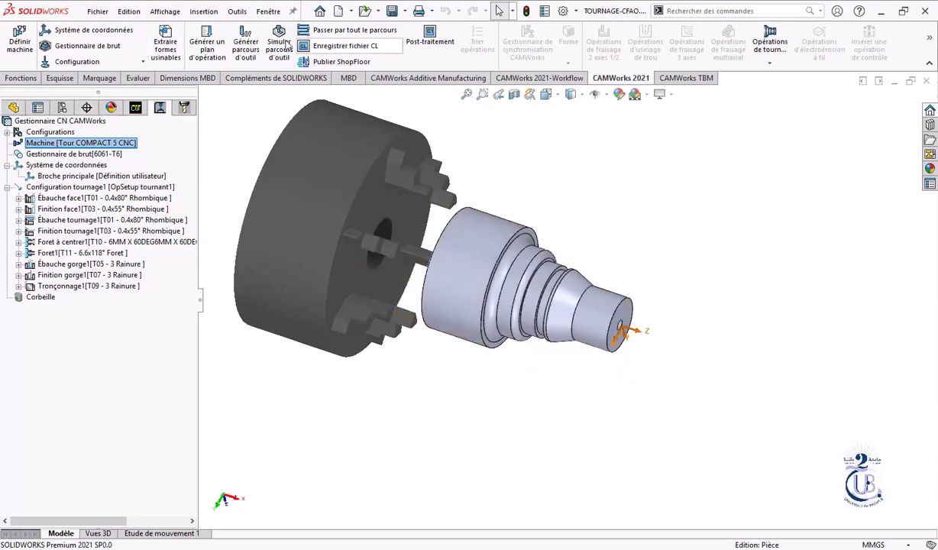
# Open the toolpath simulation, set it to run to Opération suivante, and reduce the playback speed slightly
pyautogui.click(279, 44)
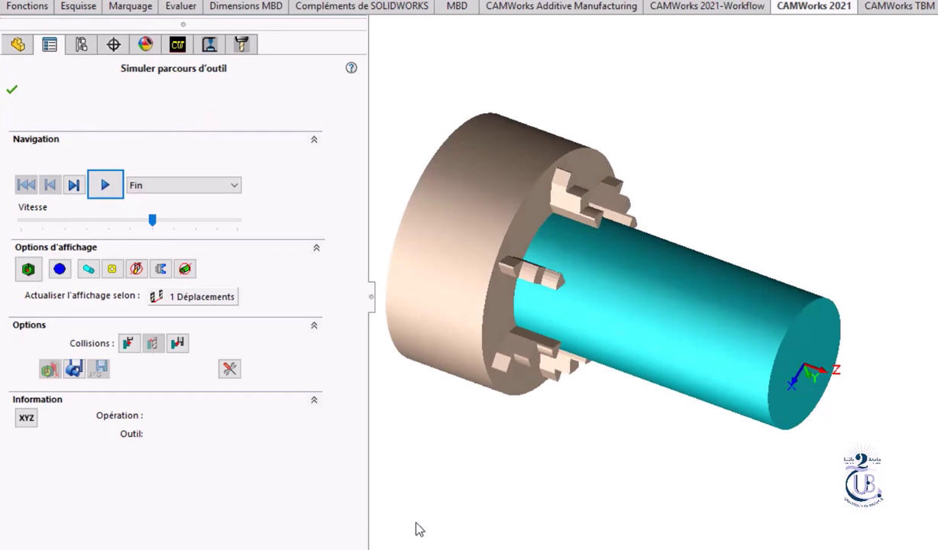
pyautogui.click(235, 188)
pyautogui.click(196, 218)
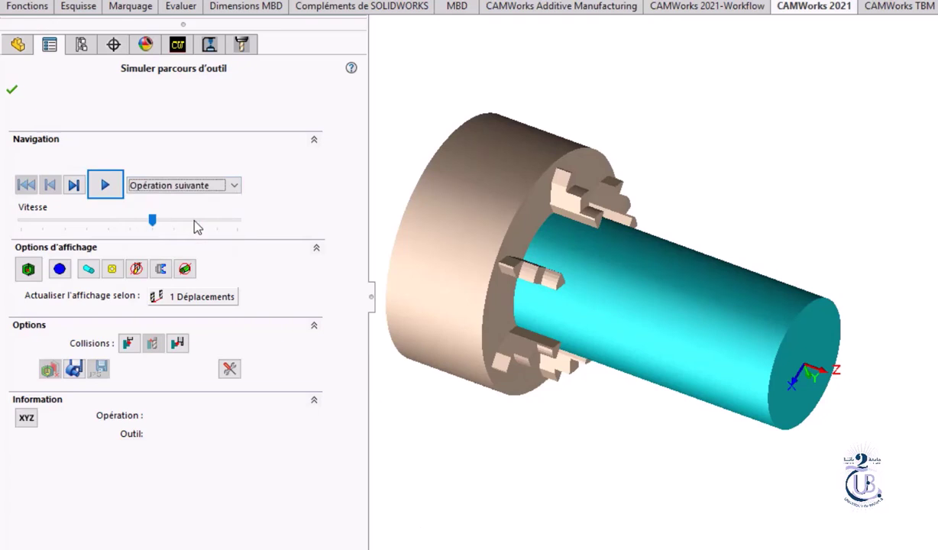
pyautogui.moveTo(152, 220); pyautogui.dragTo(133, 221)
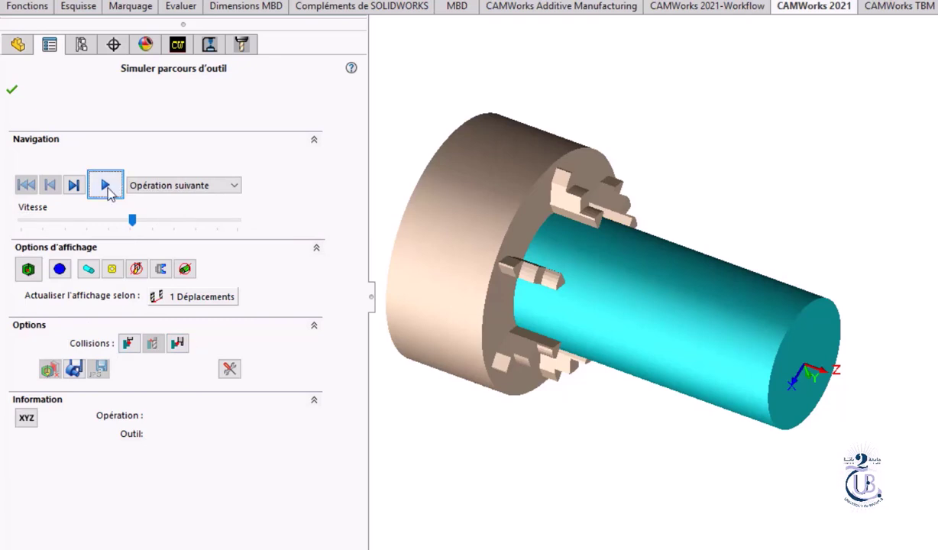
# Play the toolpath simulation one operation at a time, from facing through turning, centre drilling, drilling and grooving to Tronçonnage1
pyautogui.click(108, 188)
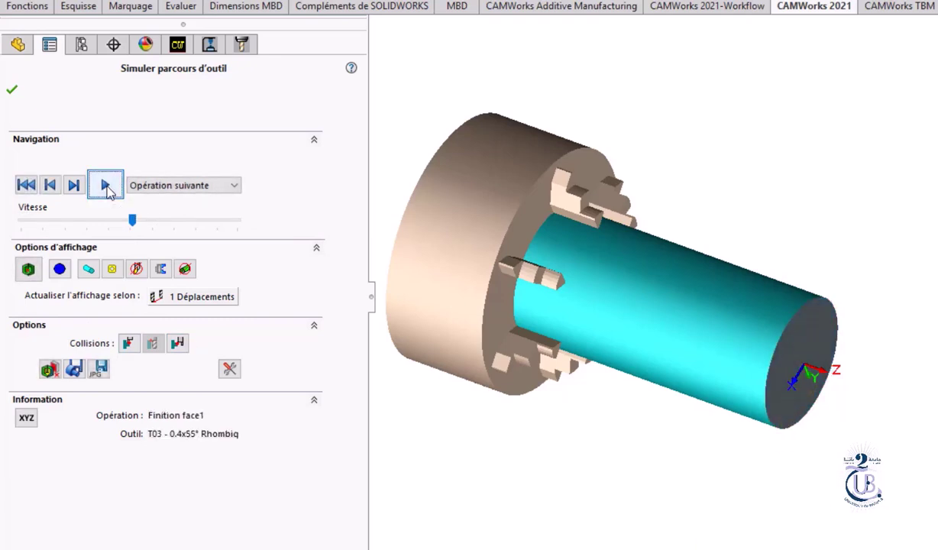
pyautogui.click(106, 187)
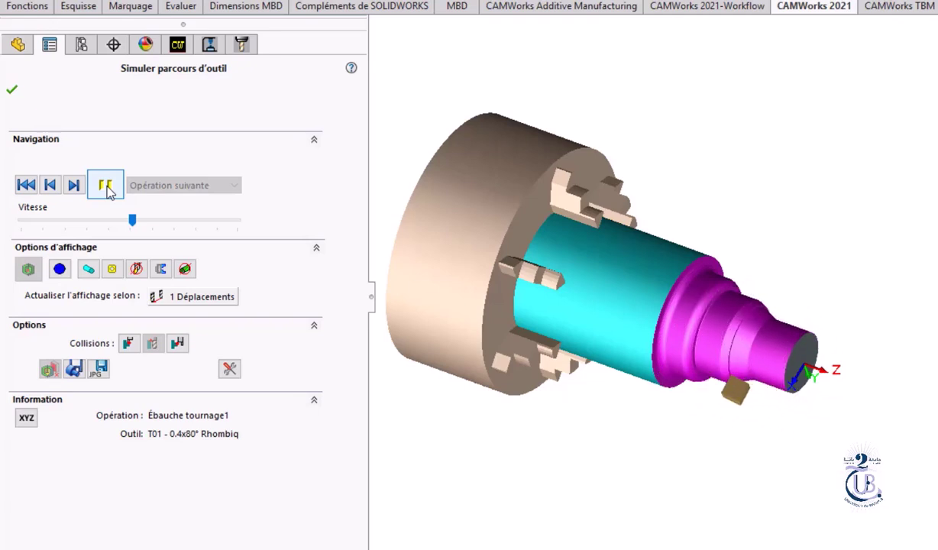
pyautogui.click(105, 186)
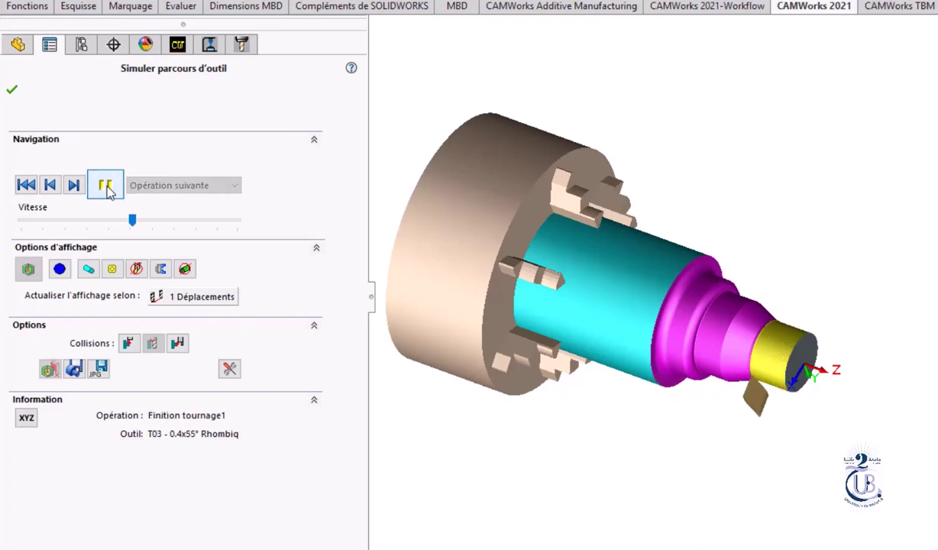
pyautogui.click(106, 187)
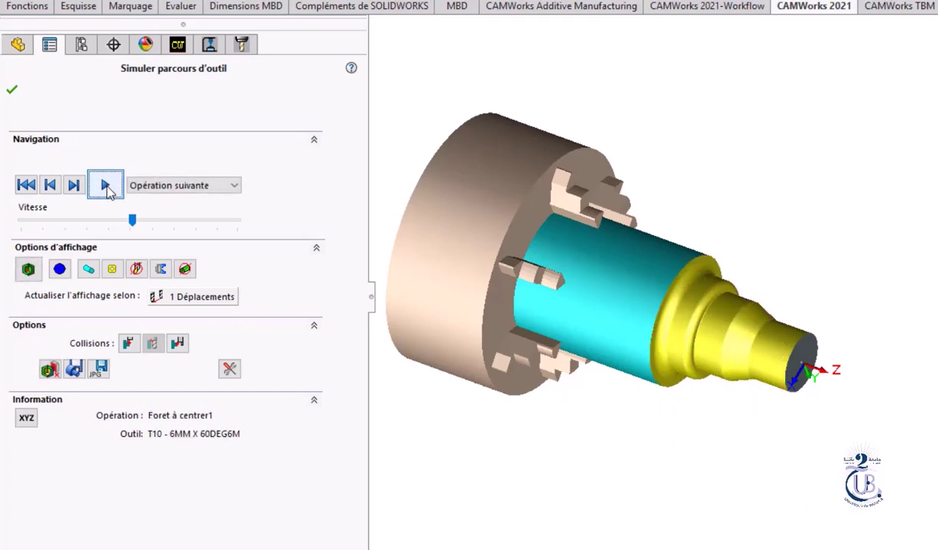
pyautogui.click(106, 187)
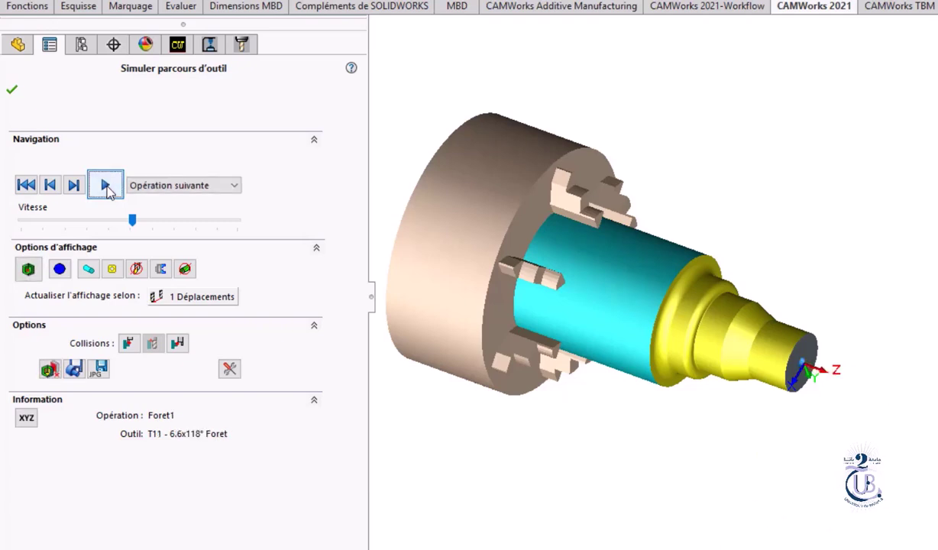
pyautogui.click(107, 187)
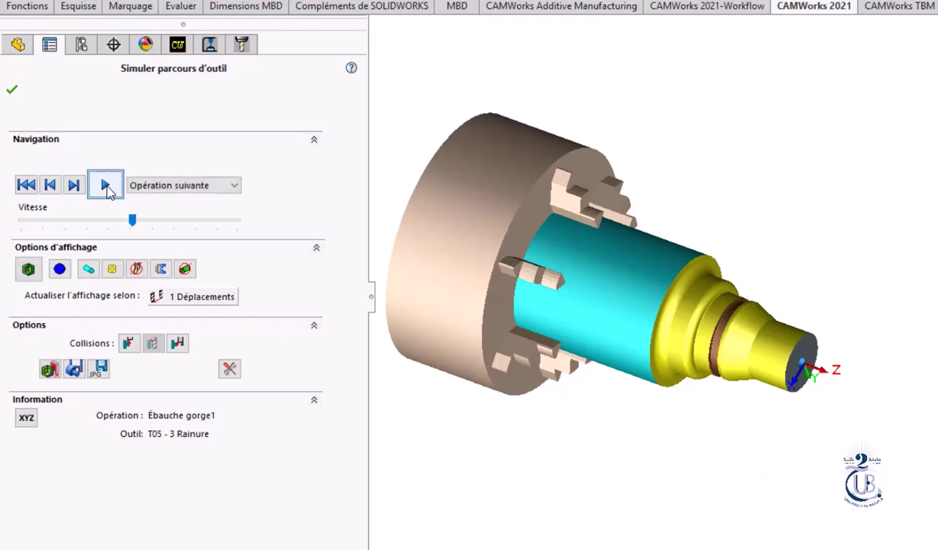
pyautogui.click(107, 186)
pyautogui.click(106, 186)
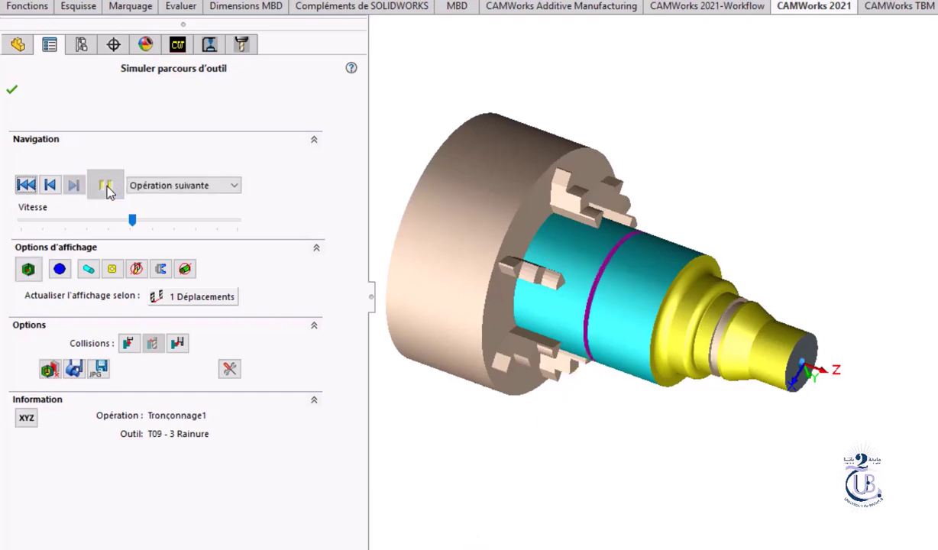
# Inspect the parting cut and the machined profile of the simulated shaft from several angles, and close the simulation
pyautogui.moveTo(497, 321); pyautogui.dragTo(611, 286, button='middle')
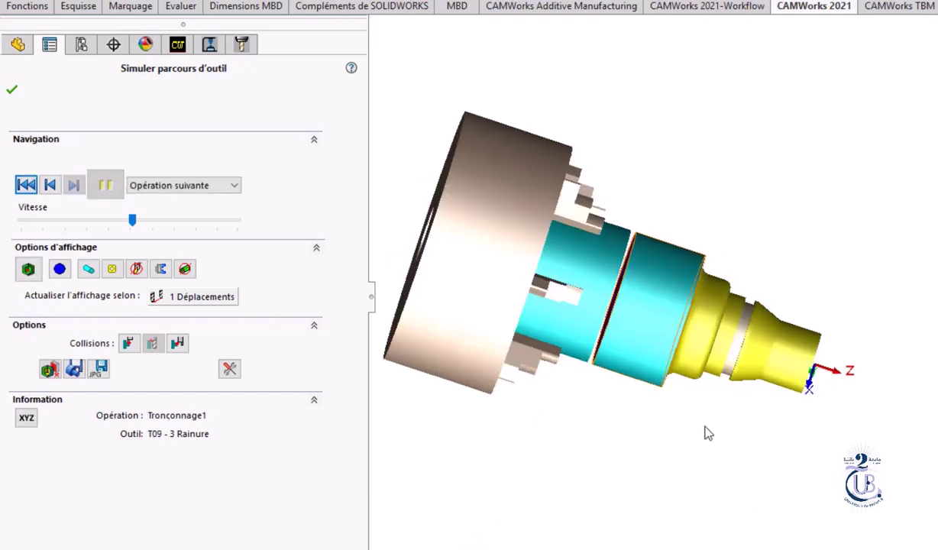
pyautogui.scroll(5, 573, 360)
pyautogui.moveTo(716, 408); pyautogui.dragTo(664, 405, button='middle')
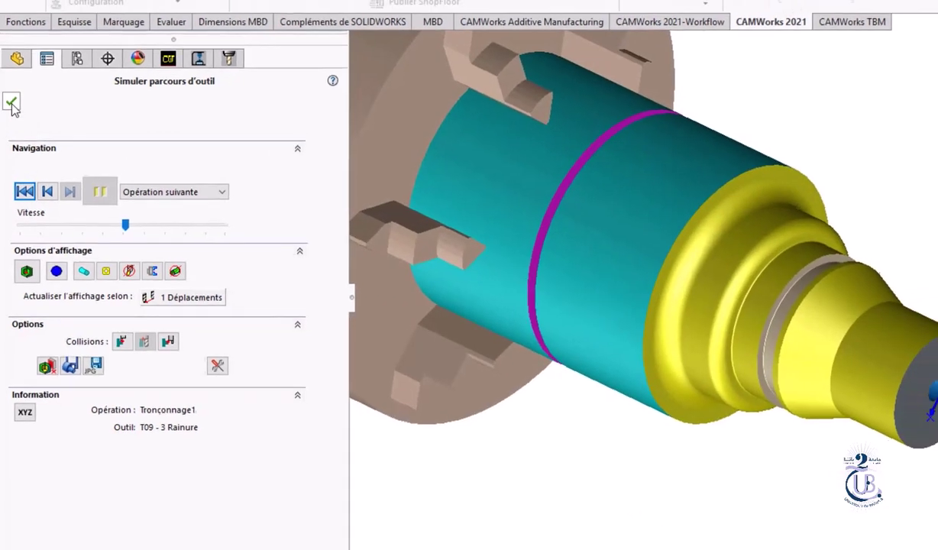
pyautogui.click(12, 93)
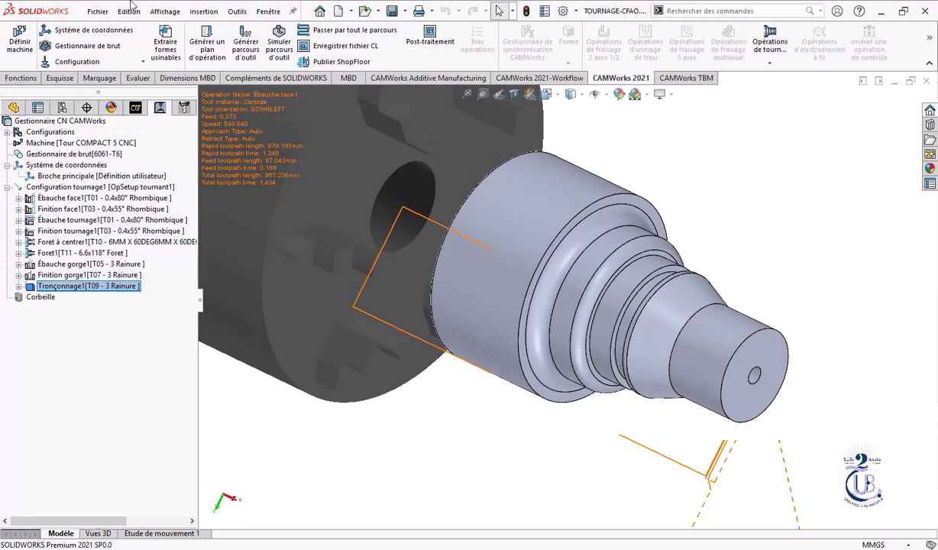
# Select the Dégagement M61 hole in the part's design tree and start a section view of the shaft on Plan de face
pyautogui.click(14, 107)
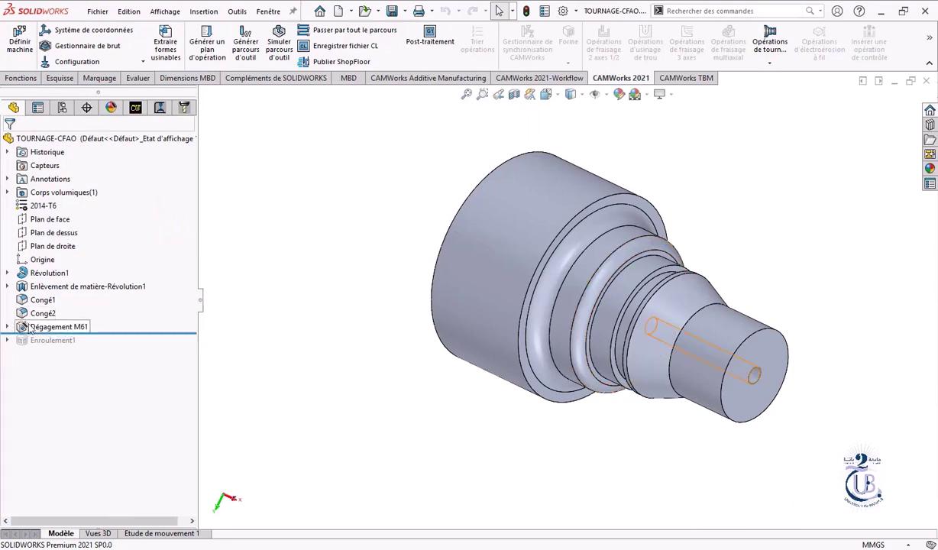
pyautogui.click(7, 326)
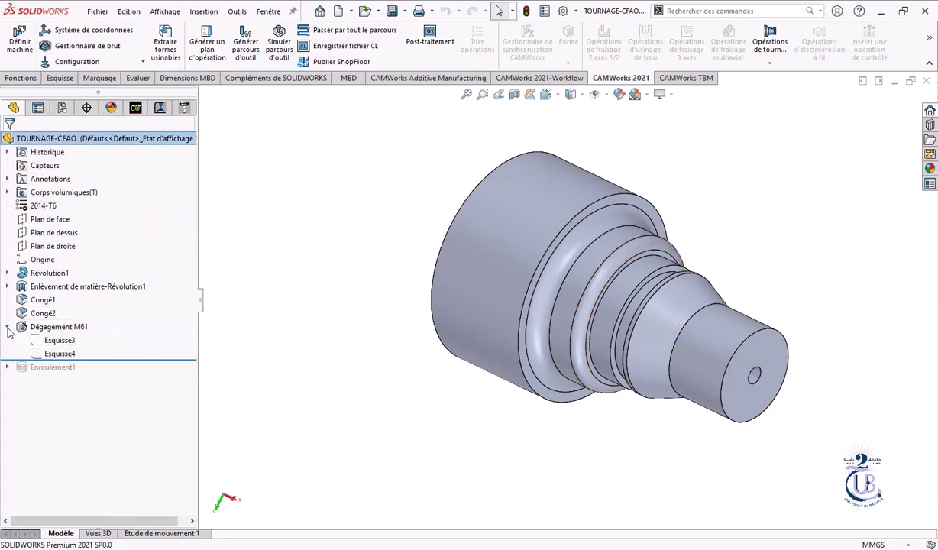
pyautogui.click(60, 327)
pyautogui.moveTo(518, 415)
pyautogui.mouseDown(button='middle')
pyautogui.moveTo(542, 410)
pyautogui.moveTo(561, 336)
pyautogui.moveTo(554, 310)
pyautogui.mouseUp(button='middle')
pyautogui.click(513, 95)
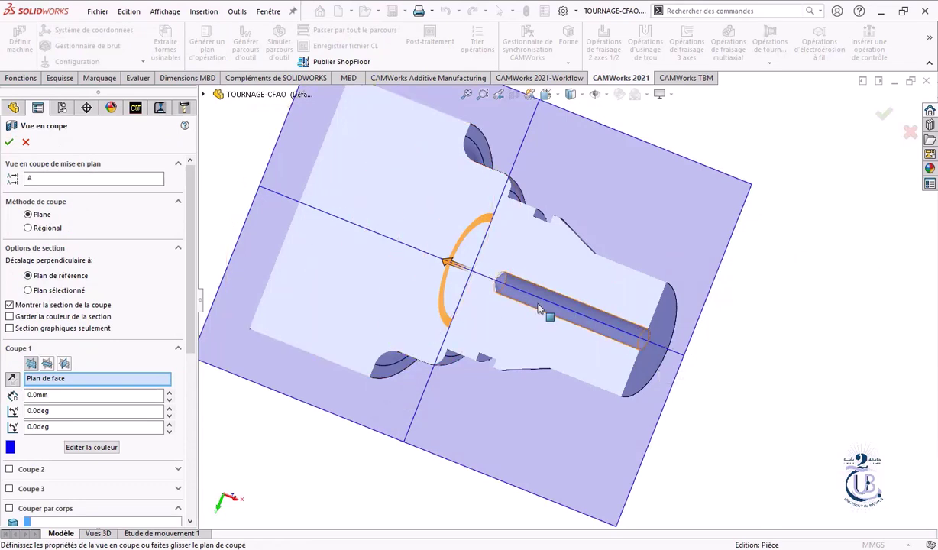
# Examine the bottom of the axial hole in the section, return to the CAMWorks feature tree, and turn the section view off
pyautogui.scroll(-4, 498, 271)
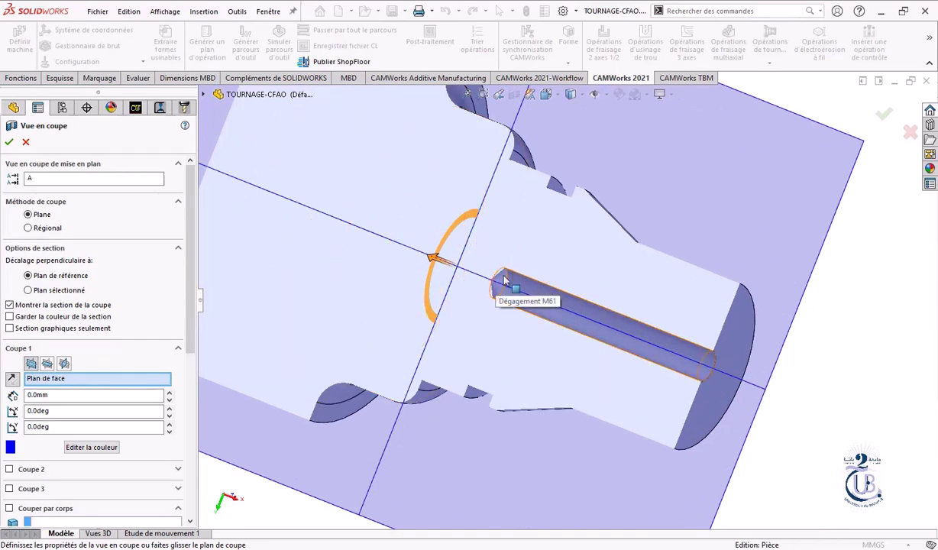
pyautogui.scroll(3, 598, 410)
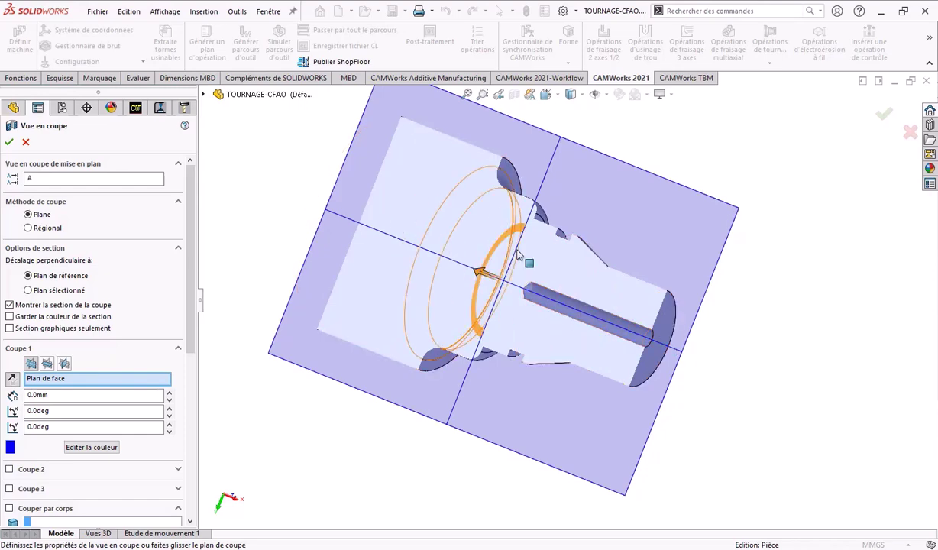
pyautogui.scroll(-2, 523, 252)
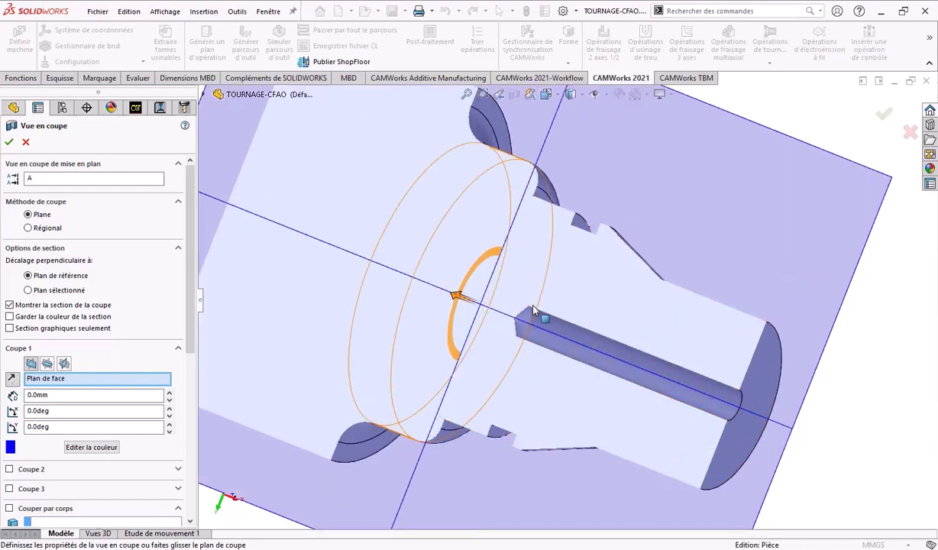
pyautogui.click(8, 143)
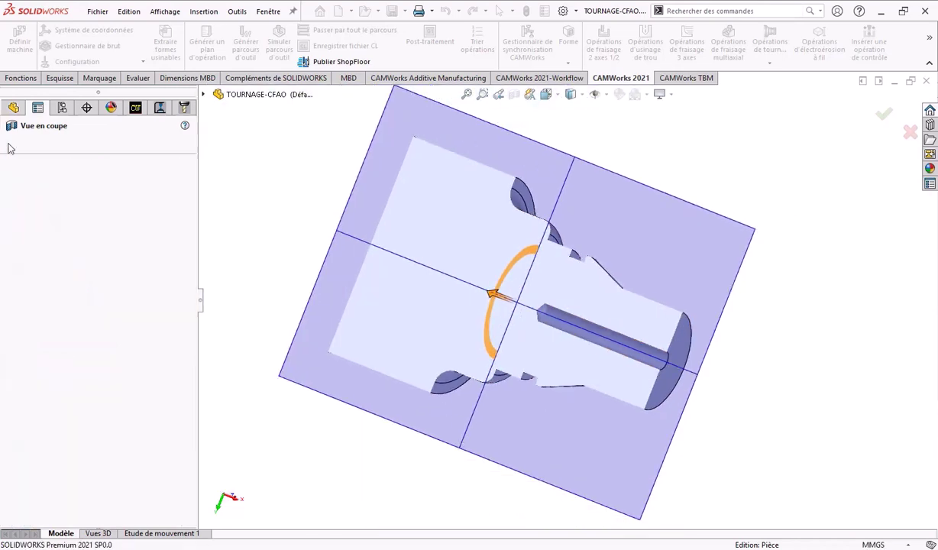
pyautogui.click(136, 107)
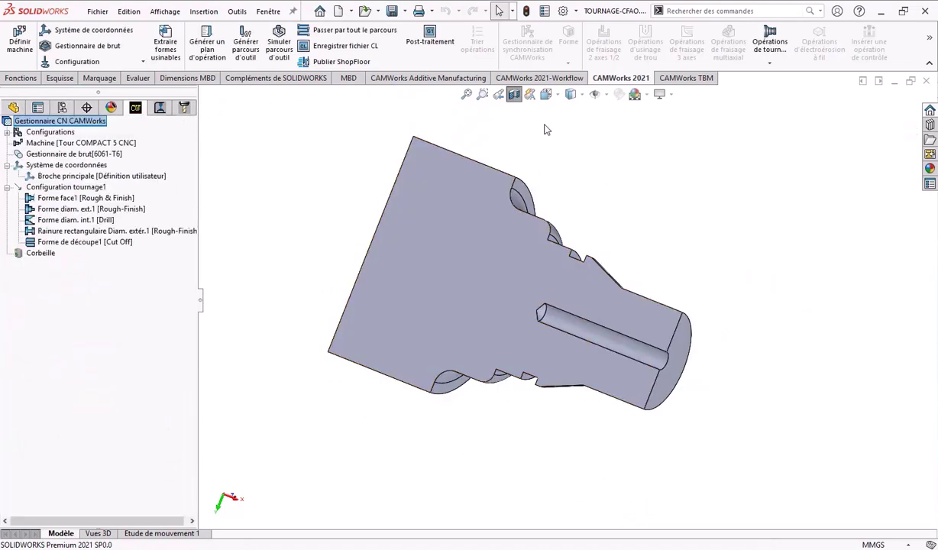
pyautogui.click(519, 95)
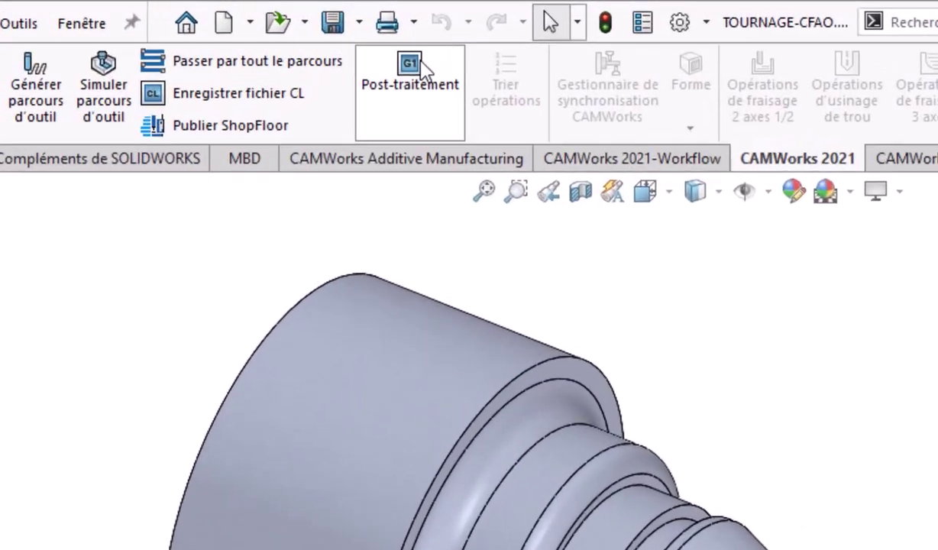
# Post-process the turning operations to TOURNAGE-CFAO.txt on the Bureau, replacing the existing file, and generate the complete NC code
pyautogui.click(436, 35)
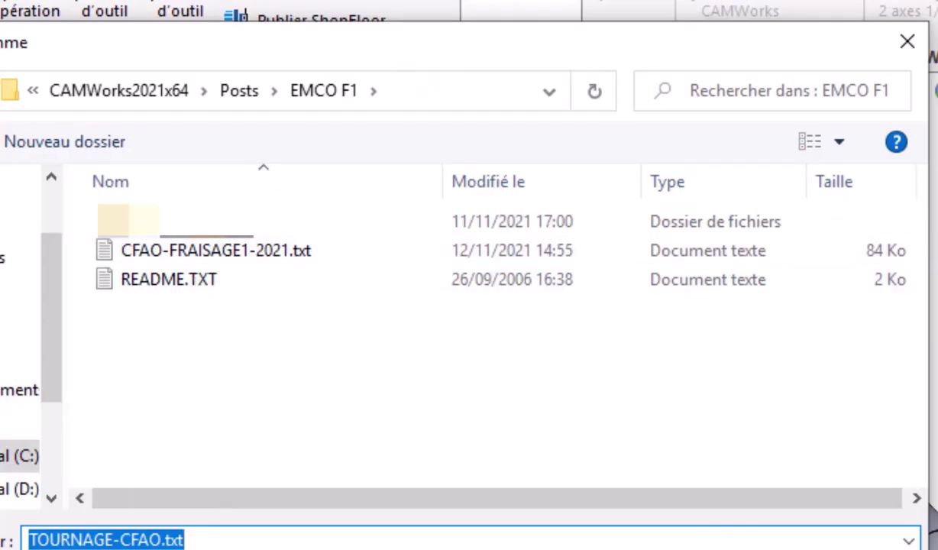
pyautogui.hotkey('alt', 'Up')
pyautogui.hotkey('alt', 'Up')
pyautogui.click(19, 221)
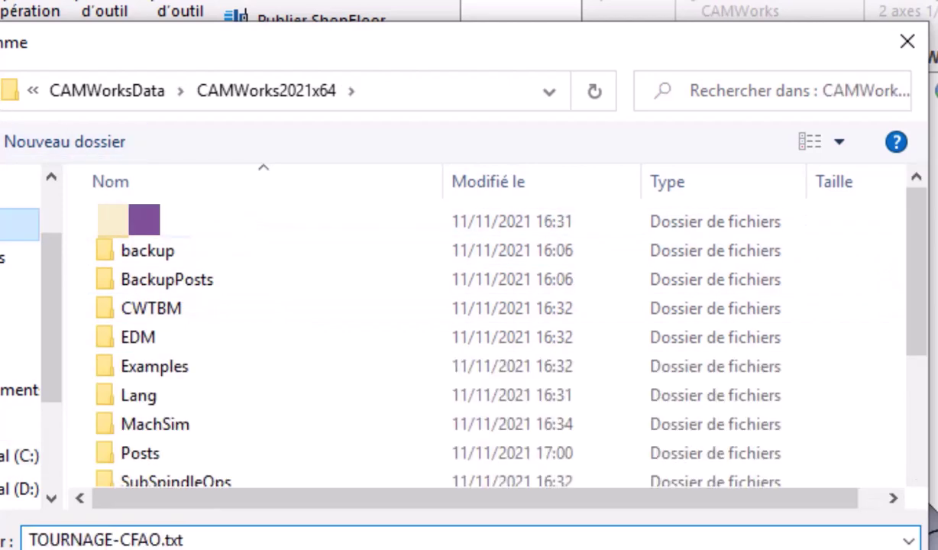
pyautogui.press('Return')
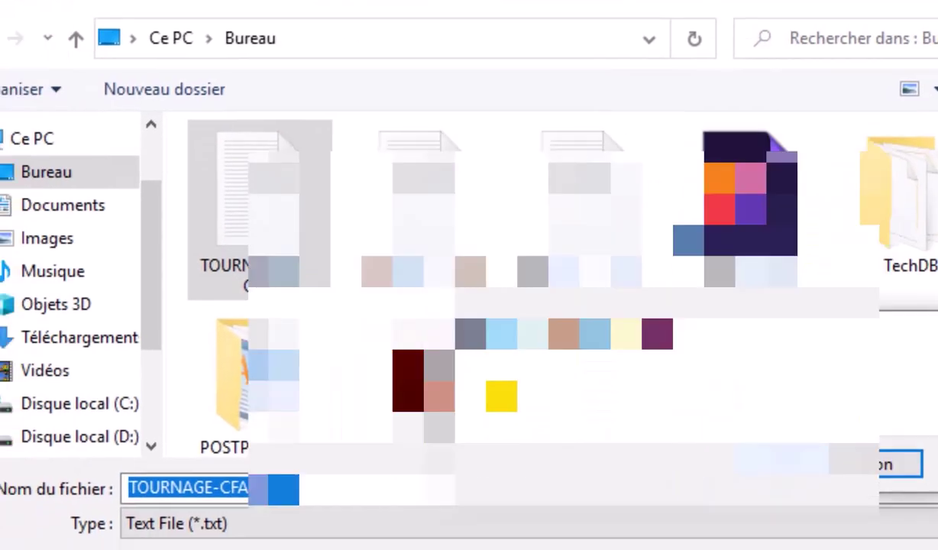
pyautogui.click(675, 517)
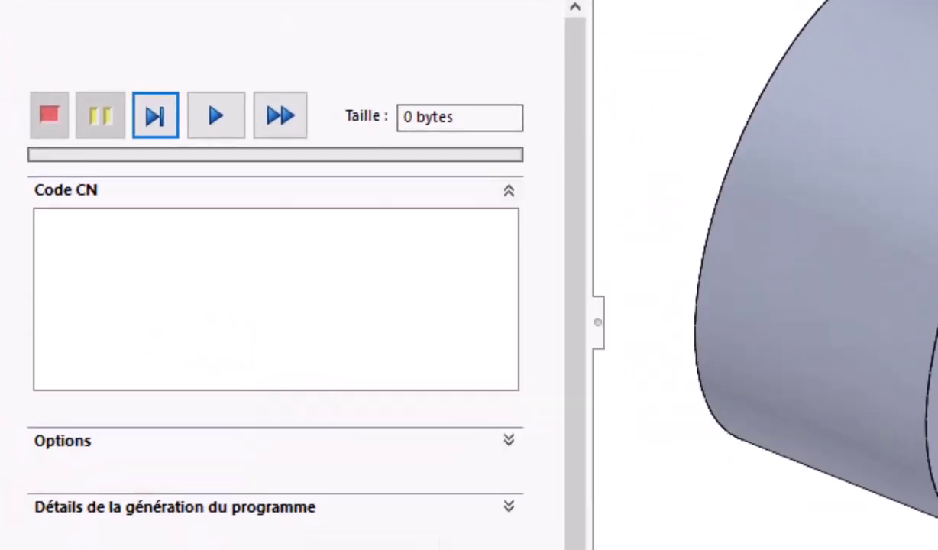
pyautogui.click(216, 116)
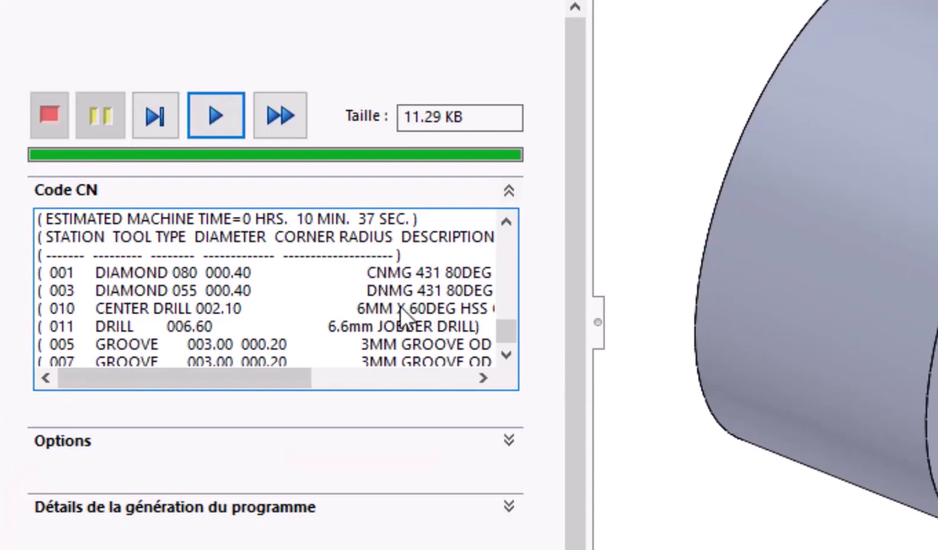
# Open TOURNAGE-CFAO.txt from the Bureau in Bloc-notes and highlight the N G X Z F H header line
pyautogui.click(344, 359)
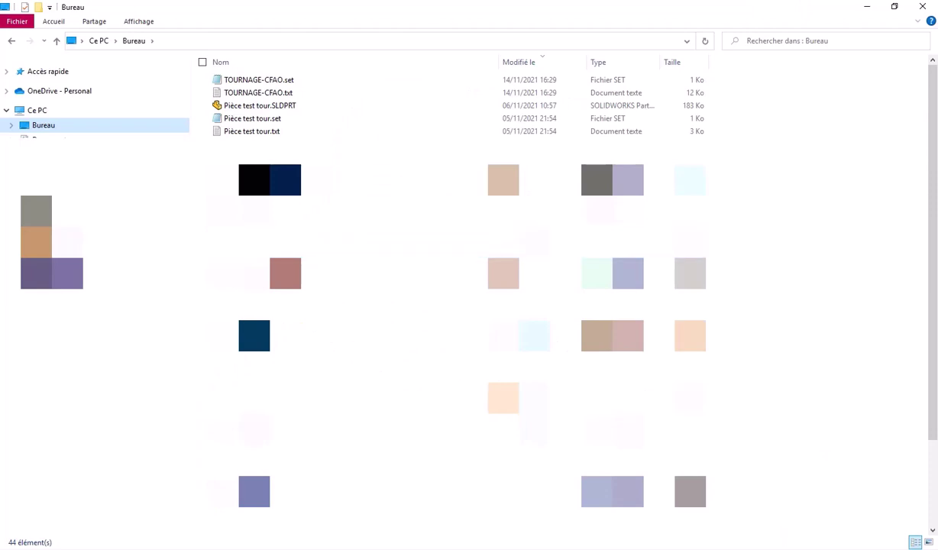
pyautogui.doubleClick(266, 92)
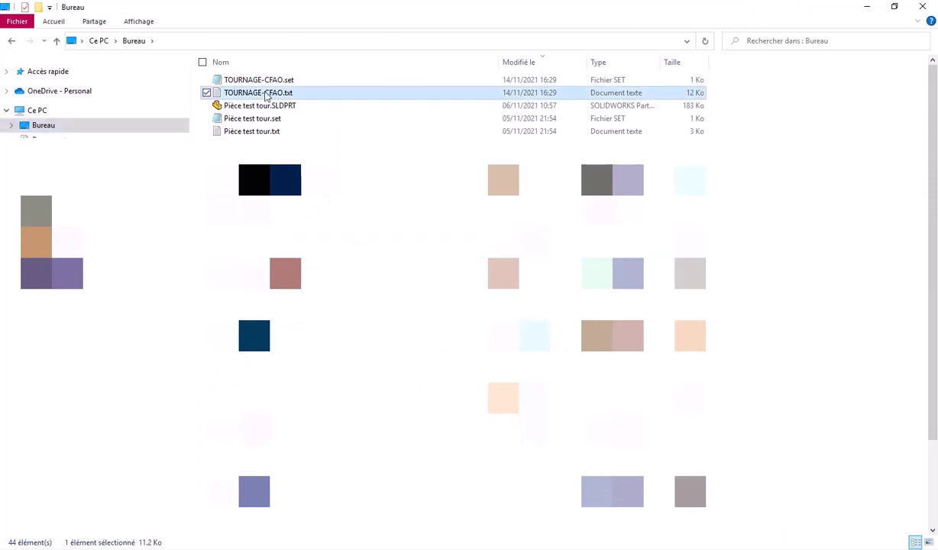
pyautogui.moveTo(76, 68); pyautogui.dragTo(268, 69)
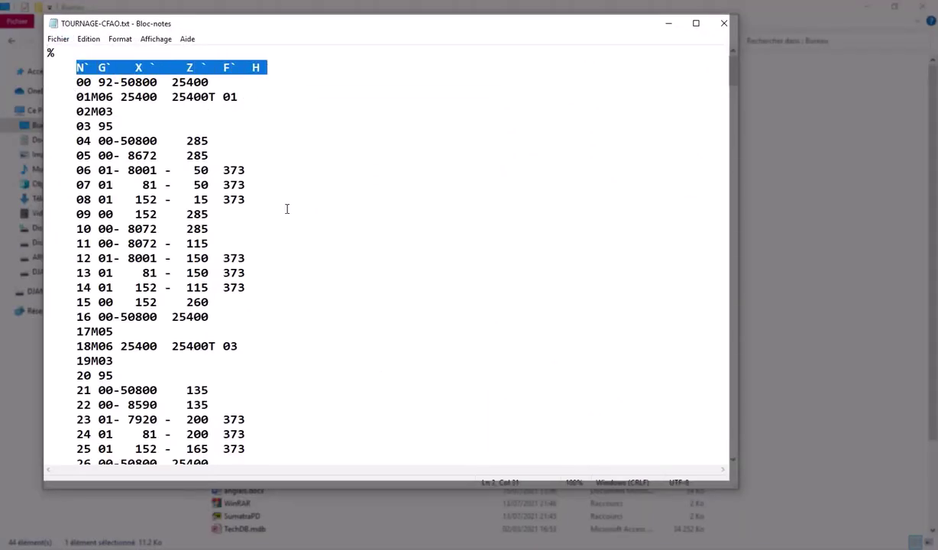